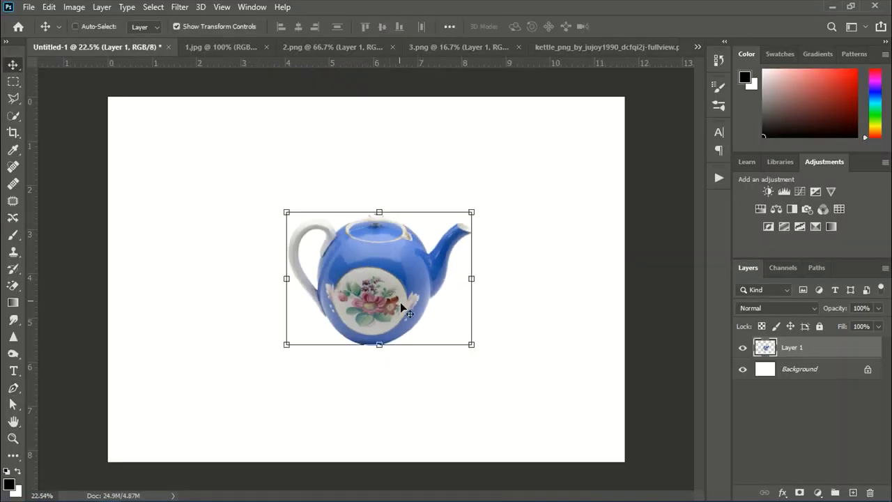
- Enlarge the blue teapot, centre it on the white canvas, and bring up the 1.jpg lime document
{"action": "left_click", "coordinate": [285, 345]}
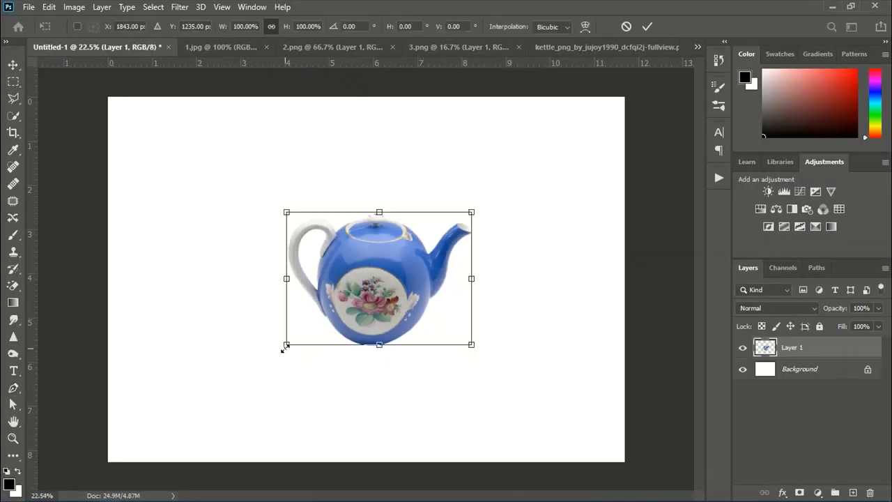
{"action": "left_click_drag", "start_coordinate": [284, 348], "coordinate": [265, 360]}
{"action": "key", "text": "Return"}
{"action": "left_click_drag", "start_coordinate": [371, 309], "coordinate": [365, 322]}
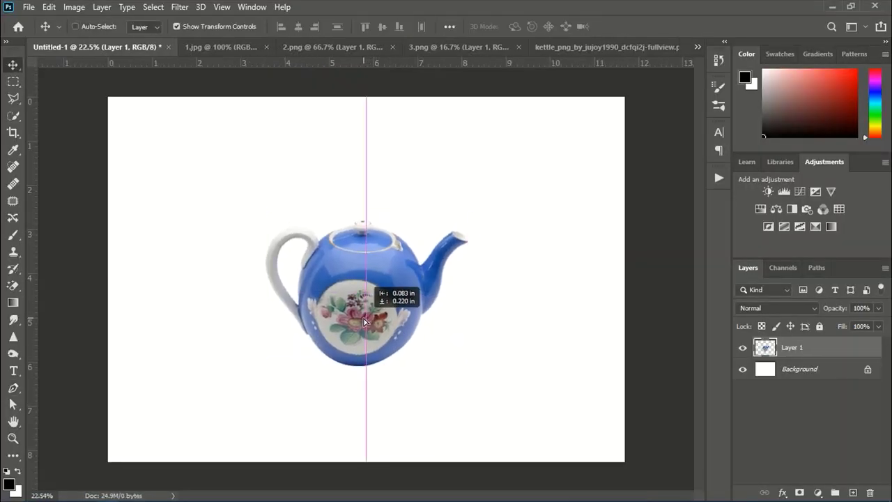
{"action": "left_click", "coordinate": [222, 47]}
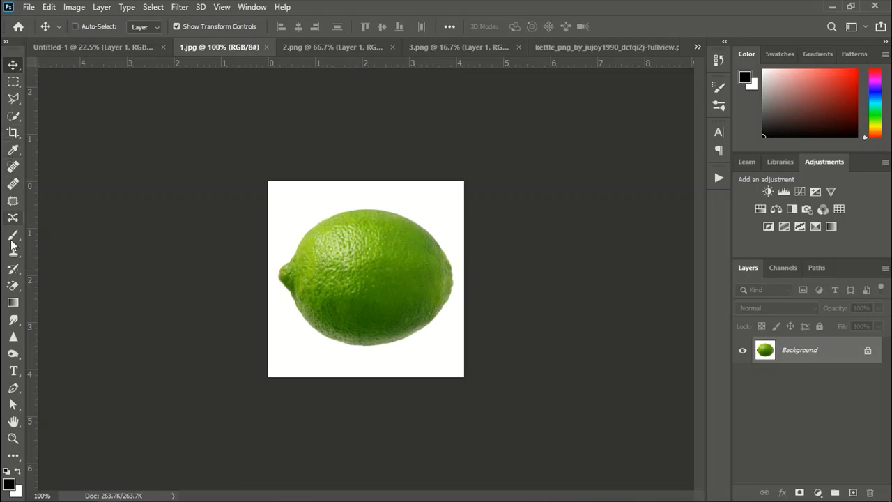
- Rotate the canvas view so the lime stands upright for Pen tracing
{"action": "left_click", "coordinate": [13, 388]}
{"action": "scroll", "coordinate": [427, 261], "scroll_direction": "up", "scroll_amount": 5}
{"action": "scroll", "coordinate": [428, 261], "scroll_direction": "up", "scroll_amount": 2}
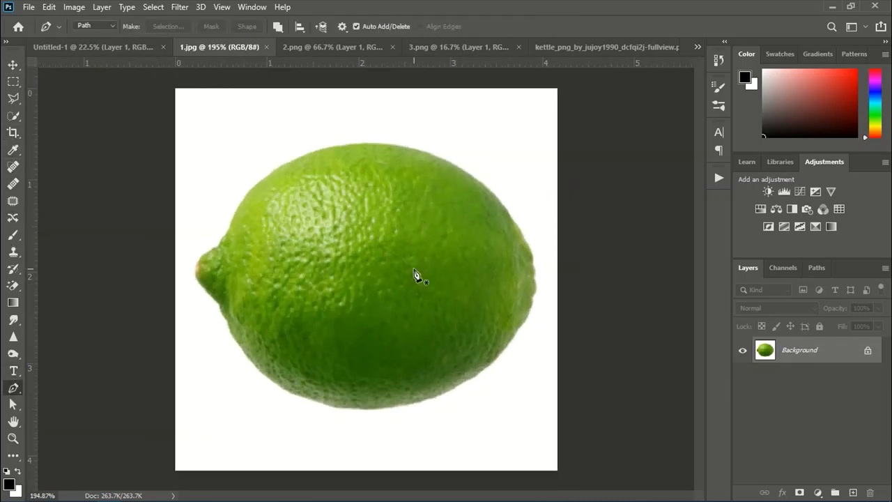
{"action": "left_click", "coordinate": [13, 422]}
{"action": "left_click", "coordinate": [48, 435]}
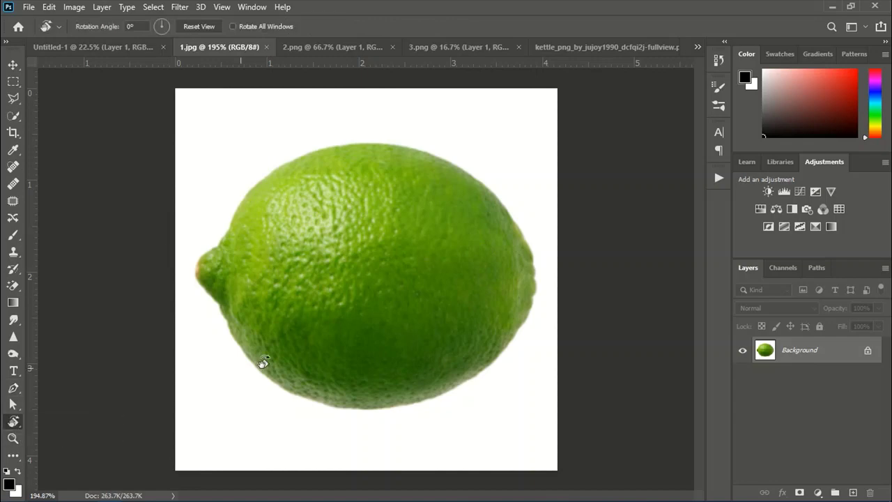
{"action": "left_click_drag", "start_coordinate": [258, 359], "coordinate": [359, 344]}
{"action": "key", "text": "p"}
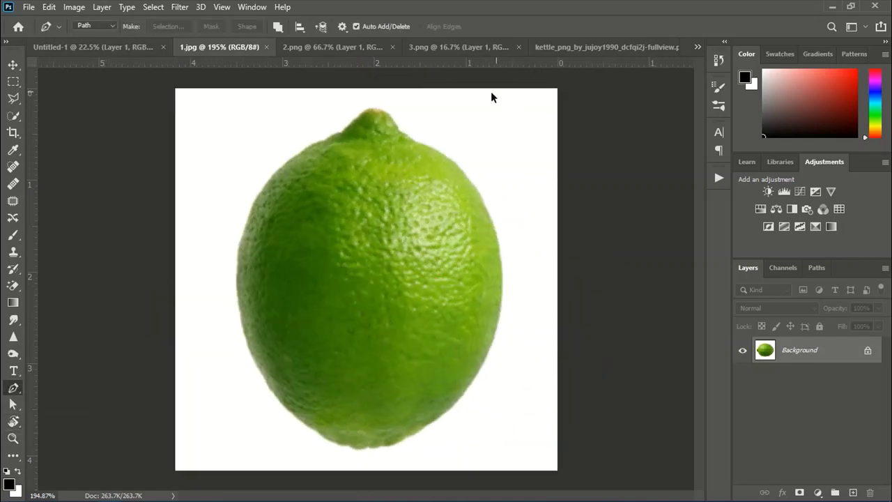
{"action": "scroll", "coordinate": [321, 301], "scroll_direction": "up", "scroll_amount": 1}
- Trace a closed curved Pen path around the lime's outline
{"action": "left_click", "coordinate": [334, 467]}
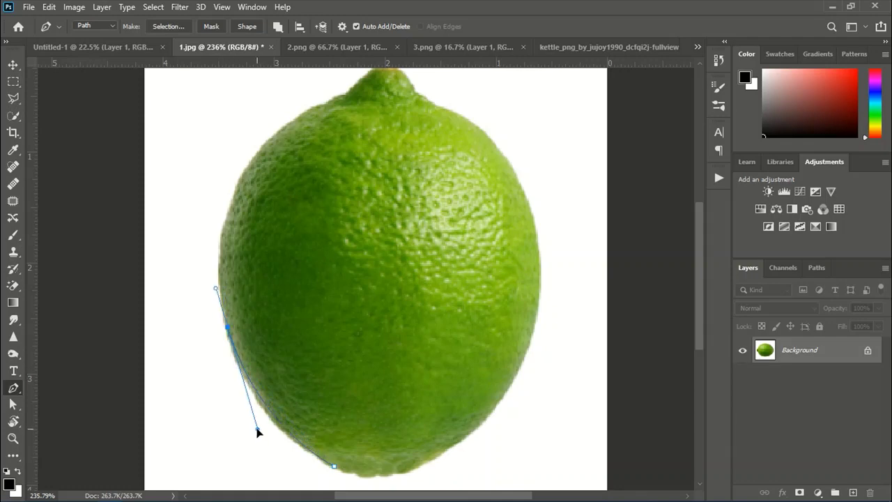
{"action": "left_click_drag", "start_coordinate": [292, 121], "coordinate": [327, 99]}
{"action": "mouse_move", "coordinate": [270, 128]}
{"action": "left_mouse_down"}
{"action": "mouse_move", "coordinate": [207, 196]}
{"action": "mouse_move", "coordinate": [212, 177]}
{"action": "left_mouse_up"}
{"action": "scroll", "coordinate": [354, 291], "scroll_direction": "up", "scroll_amount": 2}
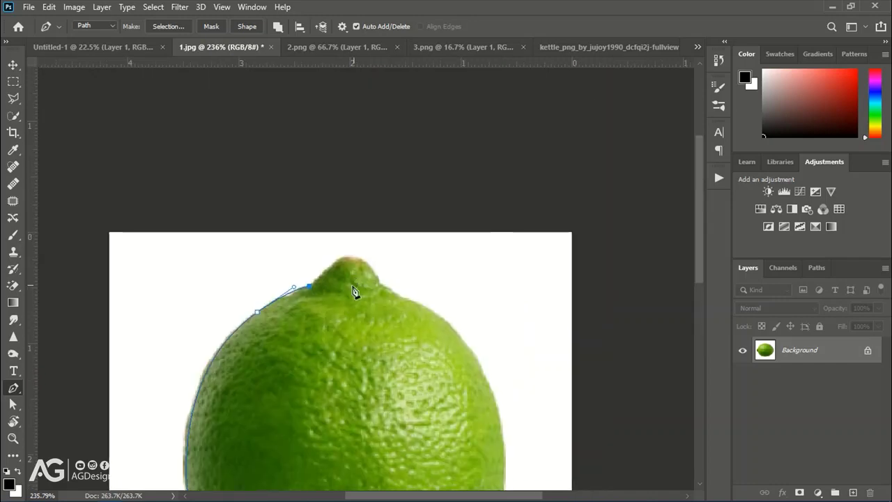
{"action": "scroll", "coordinate": [303, 284], "scroll_direction": "up", "scroll_amount": 2}
{"action": "left_click_drag", "start_coordinate": [318, 271], "coordinate": [330, 253]}
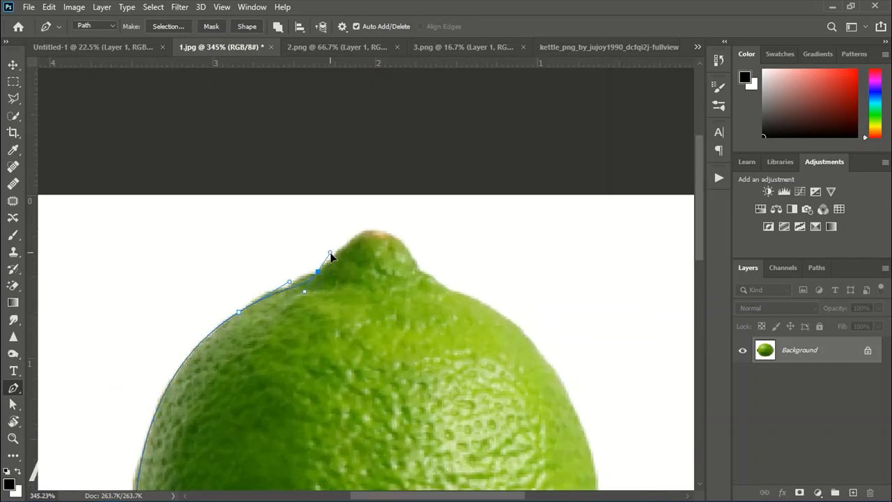
{"action": "left_click_drag", "start_coordinate": [381, 233], "coordinate": [392, 237]}
{"action": "scroll", "coordinate": [471, 331], "scroll_direction": "down", "scroll_amount": 3}
{"action": "left_click_drag", "start_coordinate": [509, 331], "coordinate": [543, 193]}
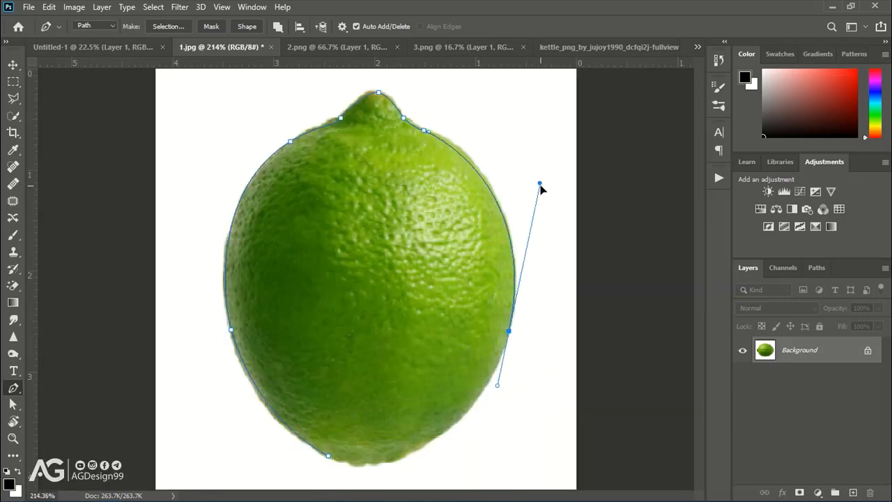
{"action": "left_click", "coordinate": [423, 131]}
- Refine the path's bottom point, make it a selection, and copy the lime to a new layer
{"action": "left_click", "coordinate": [507, 338], "text": "ctrl"}
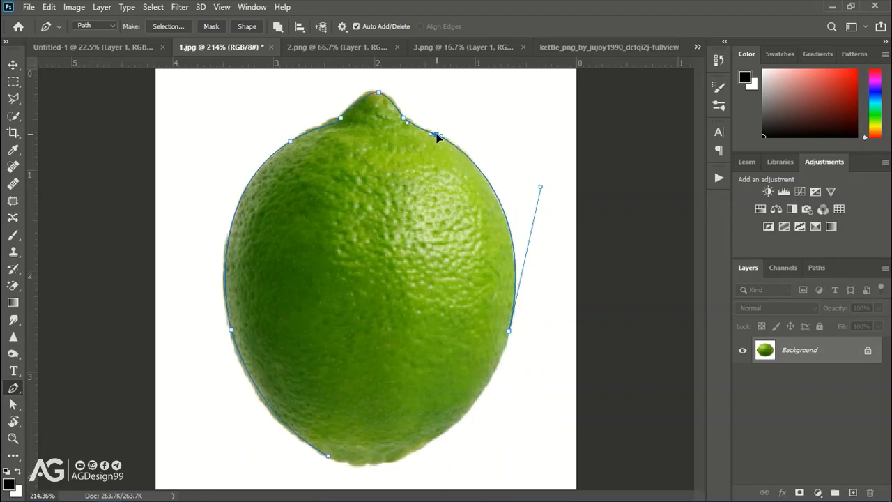
{"action": "left_click", "coordinate": [405, 458], "text": "ctrl"}
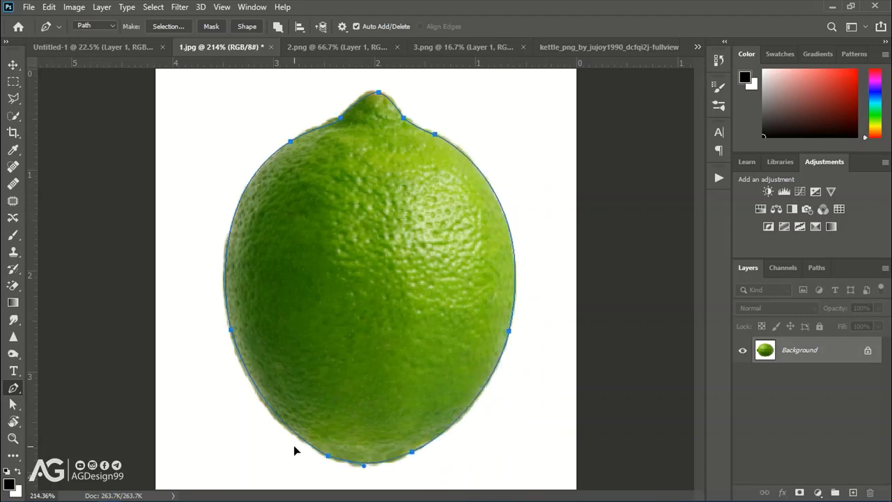
{"action": "right_click", "coordinate": [396, 265]}
{"action": "left_click", "coordinate": [438, 263]}
{"action": "key", "text": "Return"}
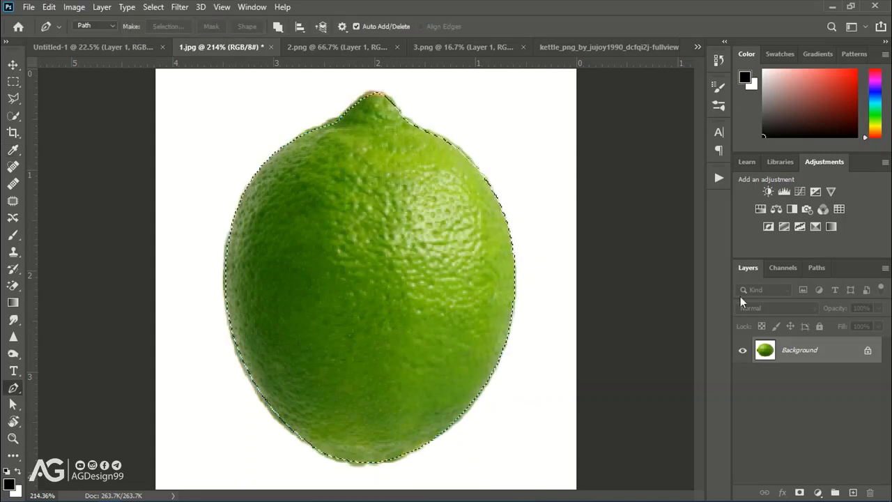
{"action": "key", "text": "ctrl+j"}
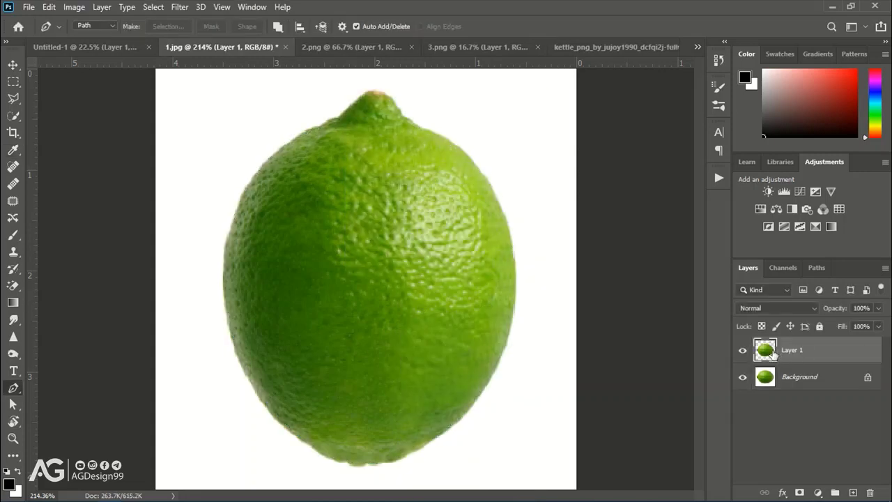
- Move the lime layer into the teapot document and scale it over the teapot
{"action": "key", "text": "v"}
{"action": "mouse_move", "coordinate": [463, 341]}
{"action": "left_mouse_down"}
{"action": "mouse_move", "coordinate": [217, 75]}
{"action": "mouse_move", "coordinate": [372, 292]}
{"action": "mouse_move", "coordinate": [522, 406]}
{"action": "left_mouse_up"}
{"action": "mouse_move", "coordinate": [420, 334]}
{"action": "left_mouse_down"}
{"action": "mouse_move", "coordinate": [366, 308]}
{"action": "mouse_move", "coordinate": [405, 304]}
{"action": "left_mouse_up"}
{"action": "scroll", "coordinate": [383, 306], "scroll_direction": "up", "scroll_amount": 5}
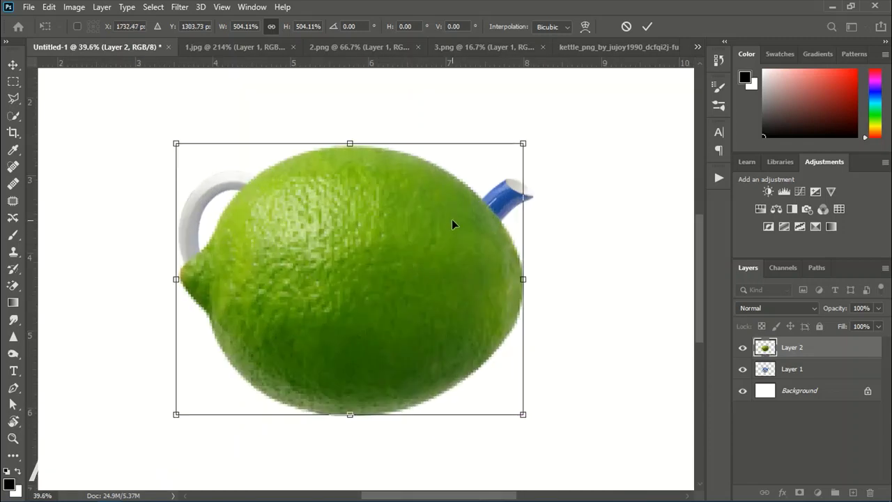
{"action": "left_click_drag", "start_coordinate": [413, 268], "coordinate": [408, 281]}
{"action": "left_click_drag", "start_coordinate": [523, 155], "coordinate": [505, 168]}
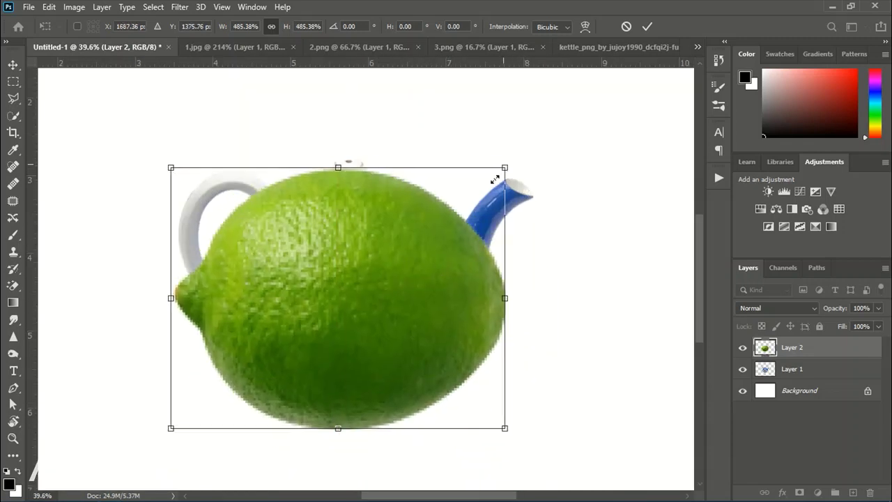
{"action": "key", "text": "Return"}
- Lower the lime's opacity to about half and reshape its corners around the teapot
{"action": "key", "text": "4"}
{"action": "key", "text": "6"}
{"action": "left_click_drag", "start_coordinate": [505, 428], "coordinate": [491, 417]}
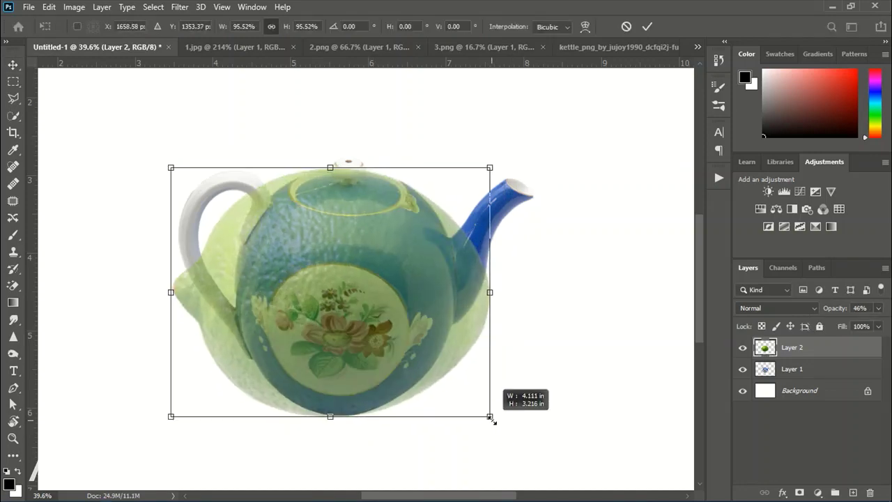
{"action": "mouse_move", "coordinate": [171, 168]}
{"action": "left_mouse_down"}
{"action": "mouse_move", "coordinate": [185, 172]}
{"action": "mouse_move", "coordinate": [176, 169]}
{"action": "left_mouse_up"}
{"action": "left_click_drag", "start_coordinate": [492, 167], "coordinate": [494, 168]}
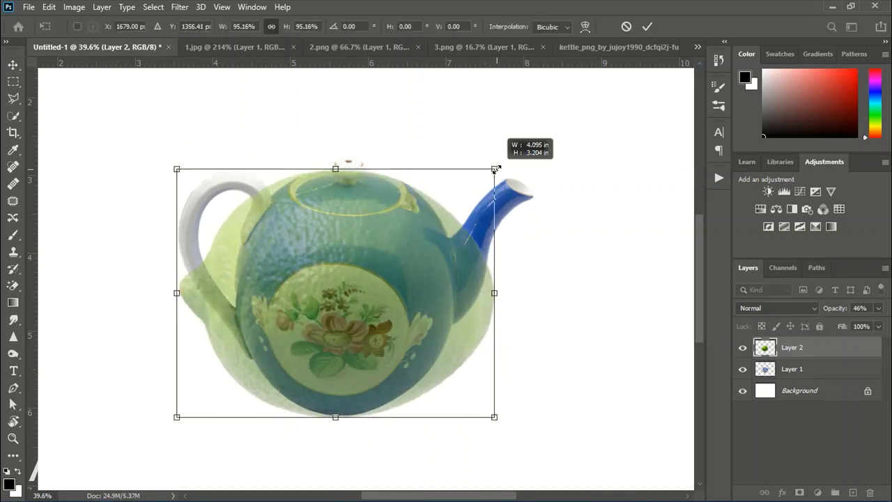
{"action": "key", "text": "Return"}
- Fit the lime's edges from lid to base and set its opacity near 50%
{"action": "scroll", "coordinate": [387, 355], "scroll_direction": "up", "scroll_amount": 1}
{"action": "left_click_drag", "start_coordinate": [133, 278], "coordinate": [152, 279]}
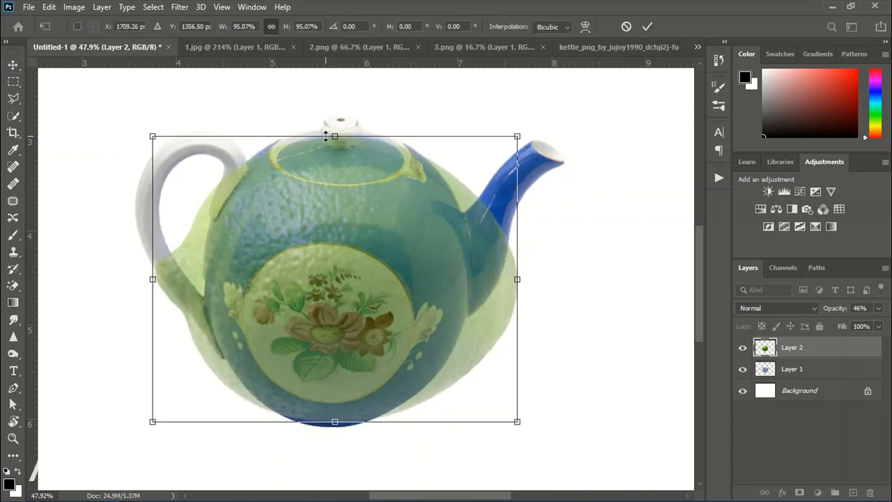
{"action": "left_click_drag", "start_coordinate": [326, 136], "coordinate": [325, 130]}
{"action": "left_click_drag", "start_coordinate": [518, 279], "coordinate": [512, 279]}
{"action": "left_click_drag", "start_coordinate": [334, 421], "coordinate": [332, 431]}
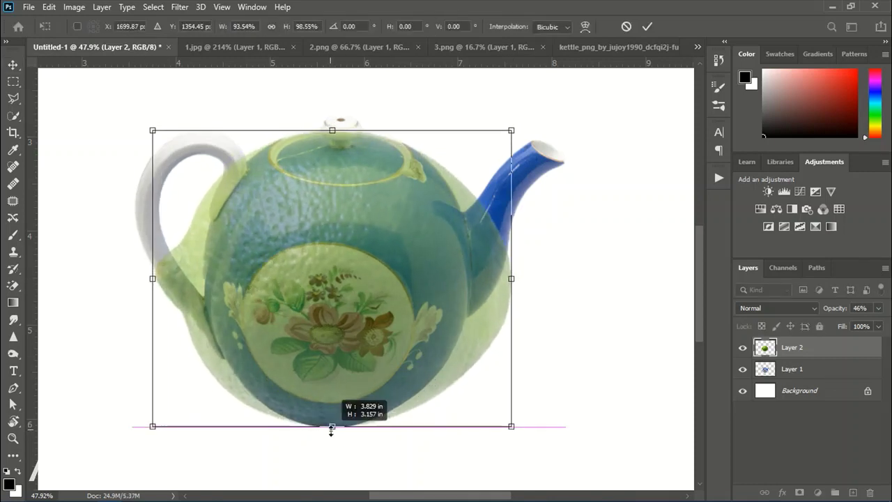
{"action": "key", "text": "Return"}
{"action": "mouse_move", "coordinate": [840, 308]}
{"action": "left_mouse_down"}
{"action": "mouse_move", "coordinate": [888, 315]}
{"action": "mouse_move", "coordinate": [859, 314]}
{"action": "left_mouse_up"}
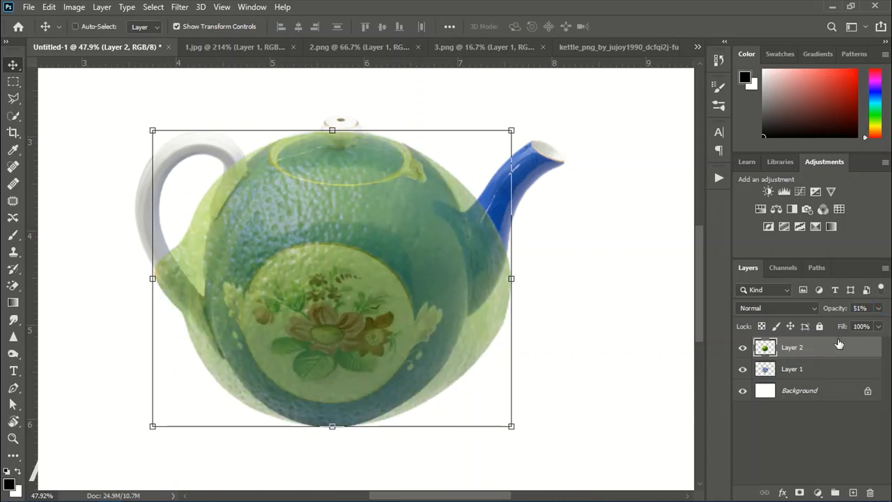
- Clip the lime layer to the teapot, make it fainter, and add a layer mask
{"action": "left_click", "coordinate": [817, 371]}
{"action": "right_click", "coordinate": [846, 355]}
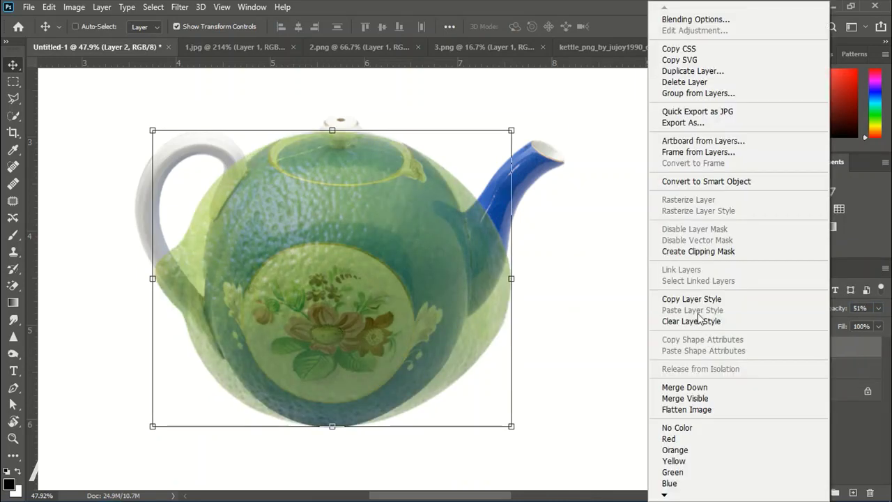
{"action": "left_click", "coordinate": [698, 251]}
{"action": "mouse_move", "coordinate": [835, 309]}
{"action": "left_mouse_down"}
{"action": "mouse_move", "coordinate": [857, 309]}
{"action": "mouse_move", "coordinate": [844, 323]}
{"action": "left_mouse_up"}
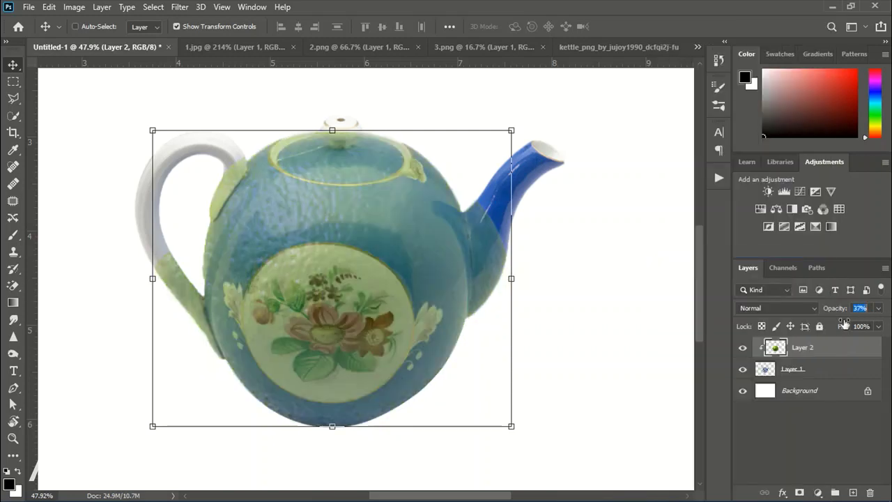
{"action": "left_click", "coordinate": [799, 493]}
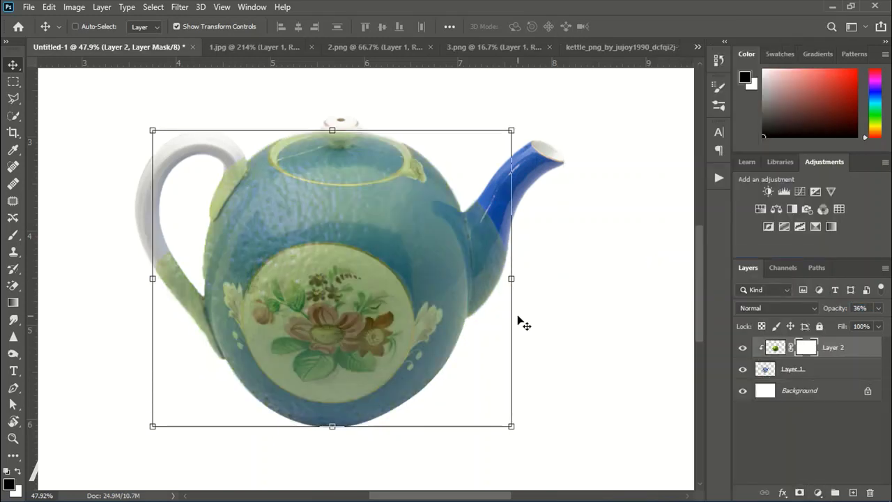
- Begin a Pen path where the spout meets the teapot body
{"action": "left_click", "coordinate": [13, 388]}
{"action": "scroll", "coordinate": [444, 210], "scroll_direction": "up", "scroll_amount": 2}
{"action": "scroll", "coordinate": [385, 216], "scroll_direction": "up", "scroll_amount": 2}
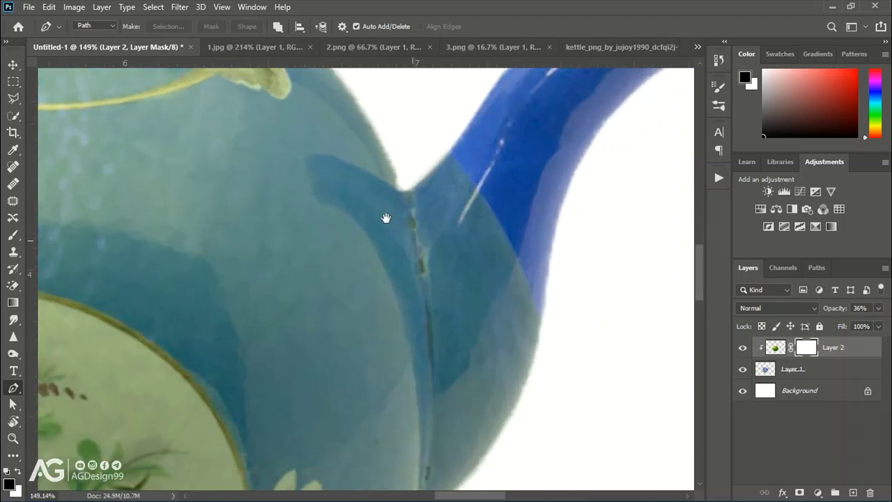
{"action": "scroll", "coordinate": [387, 164], "scroll_direction": "up", "scroll_amount": 1}
{"action": "left_click", "coordinate": [377, 149]}
{"action": "scroll", "coordinate": [408, 319], "scroll_direction": "down", "scroll_amount": 5}
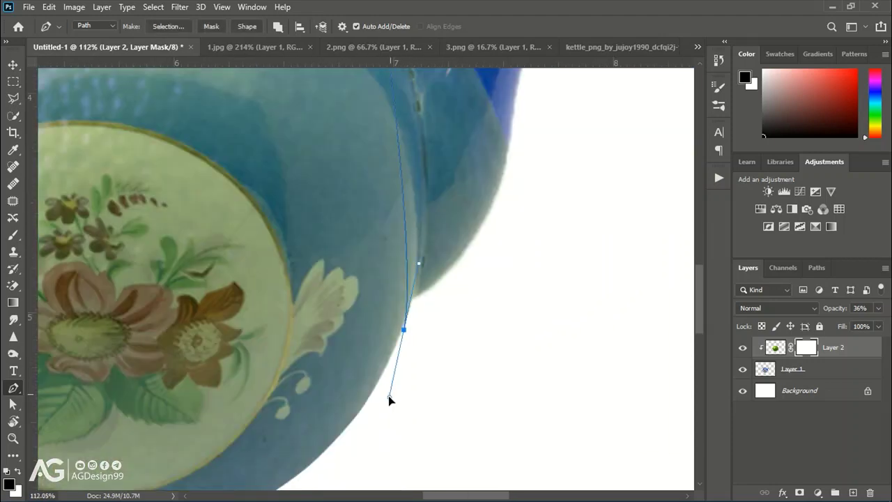
{"action": "left_click_drag", "start_coordinate": [389, 395], "coordinate": [378, 397]}
- Close the path around the spout and convert it to a selection
{"action": "scroll", "coordinate": [411, 397], "scroll_direction": "up", "scroll_amount": 2}
{"action": "scroll", "coordinate": [422, 400], "scroll_direction": "up", "scroll_amount": 2}
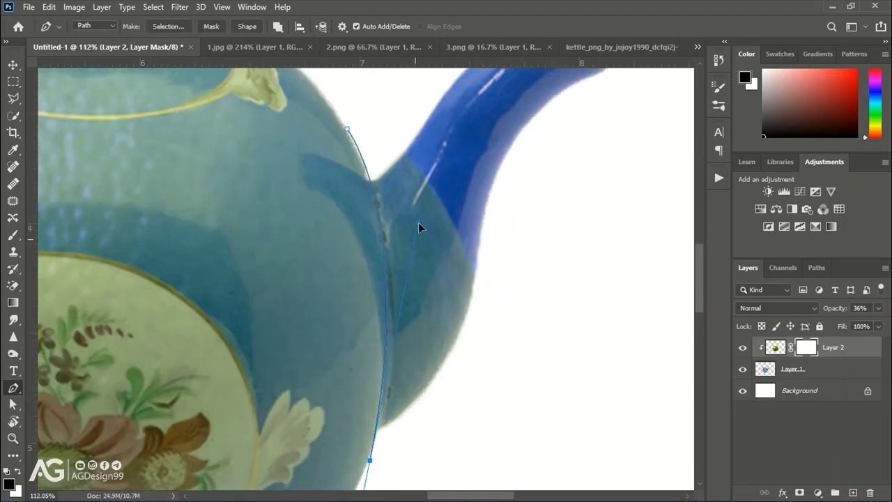
{"action": "scroll", "coordinate": [428, 287], "scroll_direction": "down", "scroll_amount": 3}
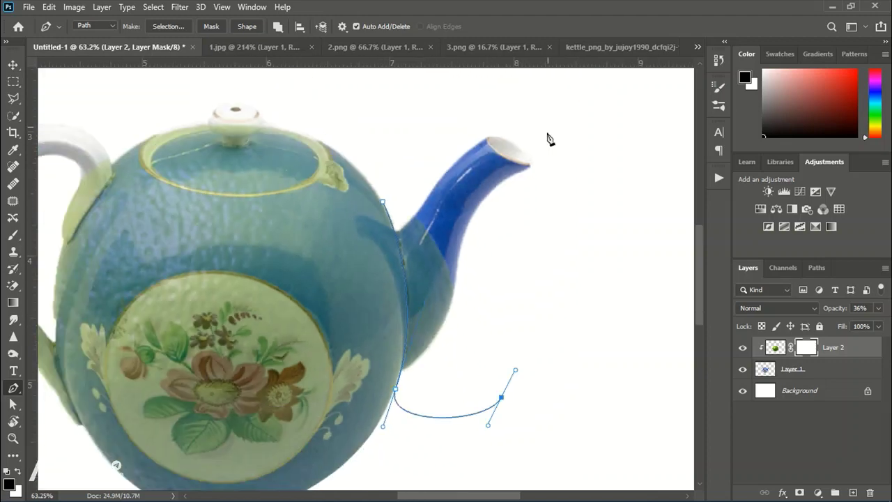
{"action": "left_click", "coordinate": [548, 129]}
{"action": "right_click", "coordinate": [407, 193]}
{"action": "left_click", "coordinate": [453, 247]}
{"action": "left_click", "coordinate": [518, 134]}
- Paint black on Layer 2's mask over the spout, then deselect
{"action": "key", "text": "b"}
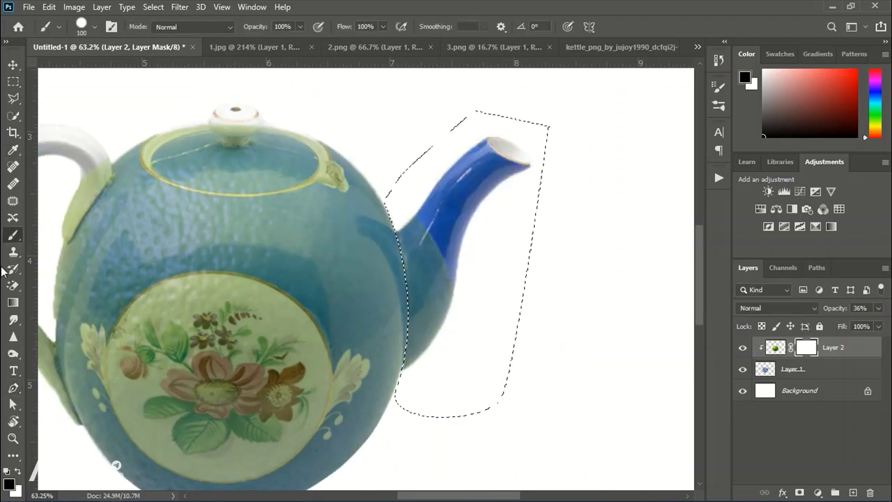
{"action": "left_click_drag", "start_coordinate": [415, 328], "coordinate": [432, 196]}
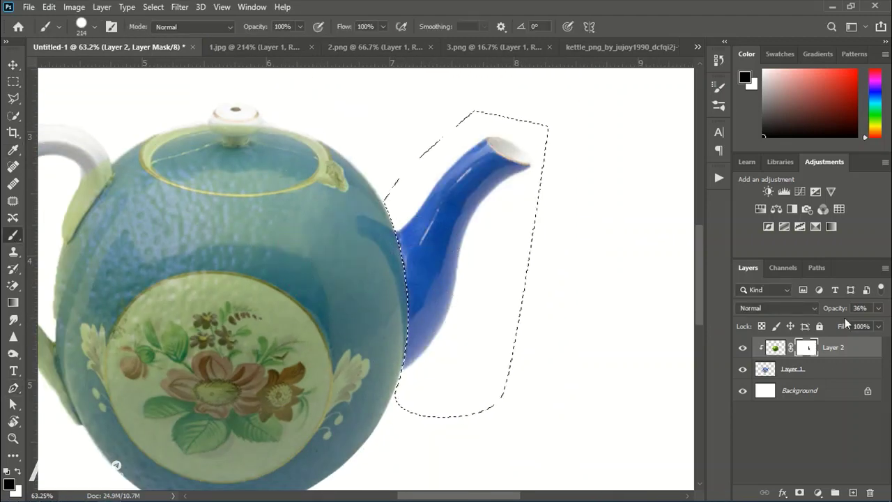
{"action": "left_click_drag", "start_coordinate": [835, 307], "coordinate": [806, 306]}
{"action": "left_click", "coordinate": [153, 7]}
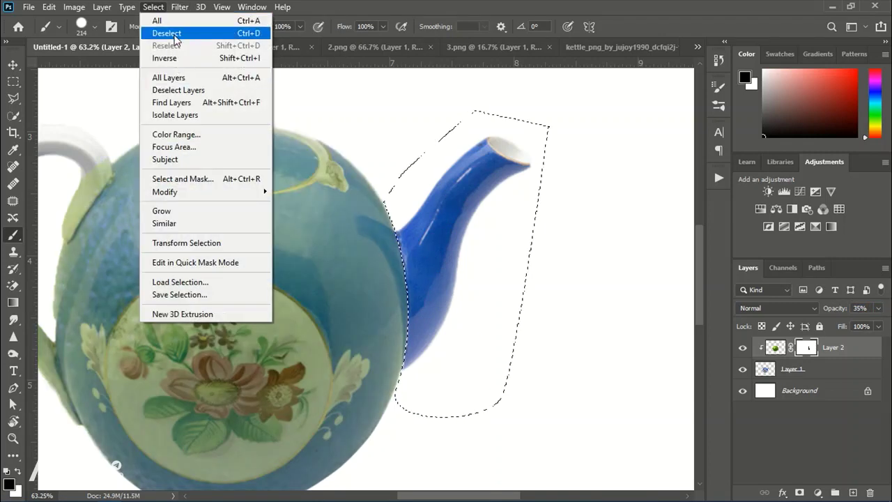
{"action": "left_click", "coordinate": [163, 34]}
{"action": "scroll", "coordinate": [404, 248], "scroll_direction": "down", "scroll_amount": 2}
{"action": "scroll", "coordinate": [317, 244], "scroll_direction": "up", "scroll_amount": 4}
- Make the lime slightly more see-through and draw a curved Pen path along the body edge
{"action": "key", "text": "p"}
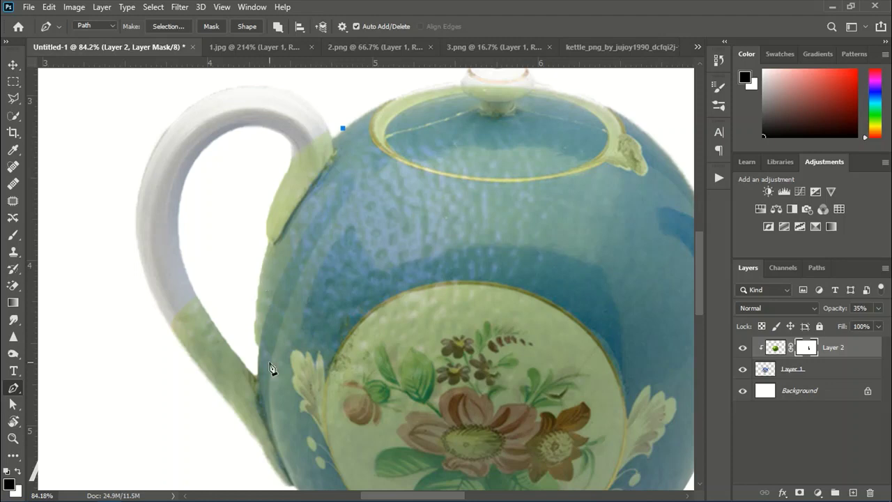
{"action": "left_click_drag", "start_coordinate": [844, 311], "coordinate": [840, 316]}
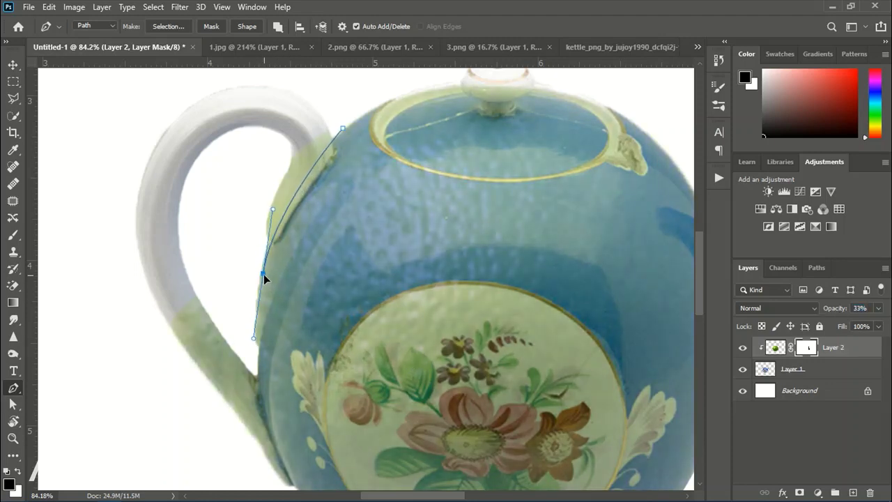
{"action": "left_click_drag", "start_coordinate": [275, 223], "coordinate": [277, 199]}
{"action": "left_click_drag", "start_coordinate": [252, 403], "coordinate": [268, 277]}
{"action": "left_click_drag", "start_coordinate": [322, 378], "coordinate": [348, 418]}
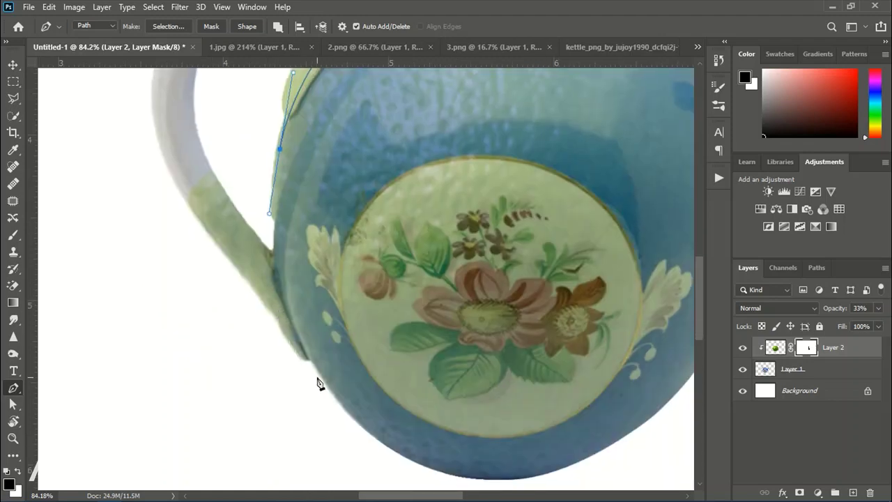
{"action": "left_click_drag", "start_coordinate": [291, 343], "coordinate": [272, 322]}
- Close the path around the handle and convert it to a selection
{"action": "left_click", "coordinate": [148, 439]}
{"action": "left_click", "coordinate": [160, 223]}
{"action": "left_click", "coordinate": [272, 152]}
{"action": "left_click", "coordinate": [314, 132]}
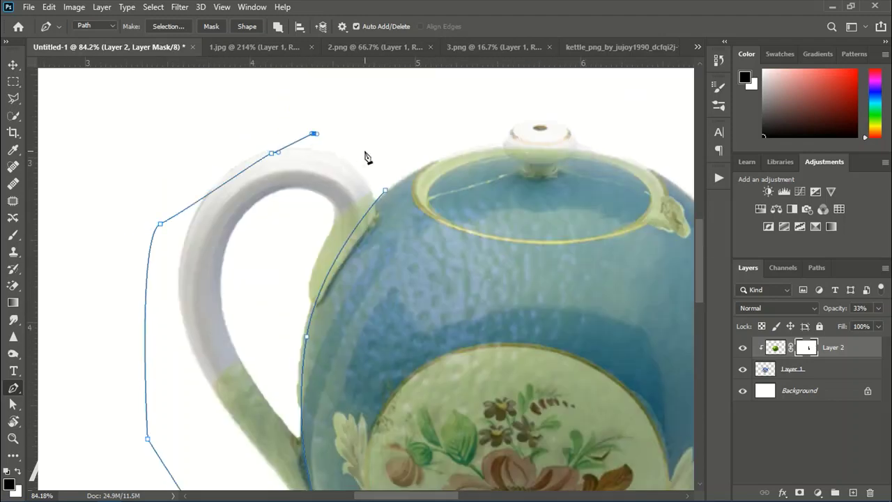
{"action": "right_click", "coordinate": [363, 155]}
{"action": "left_click", "coordinate": [404, 206]}
{"action": "left_click", "coordinate": [516, 134]}
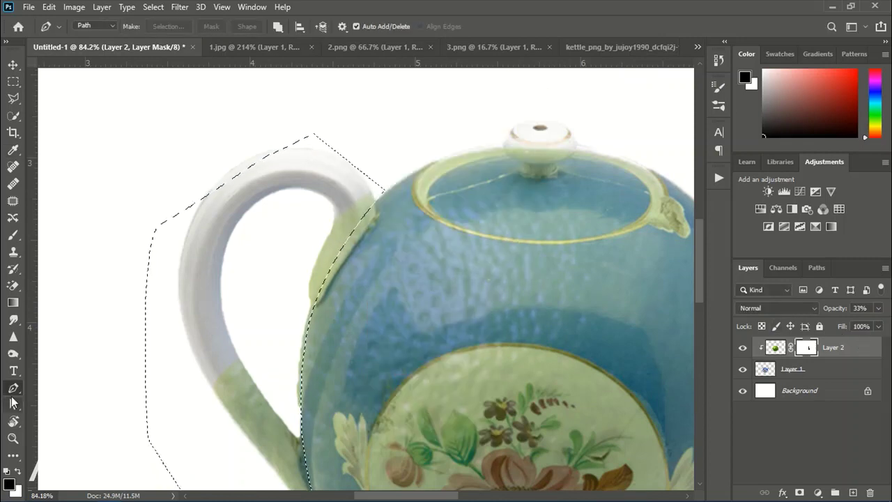
- Paint black on the mask over the handle, then select the teapot layer
{"action": "key", "text": "b"}
{"action": "left_click_drag", "start_coordinate": [289, 396], "coordinate": [303, 242]}
{"action": "scroll", "coordinate": [309, 358], "scroll_direction": "up", "scroll_amount": 3}
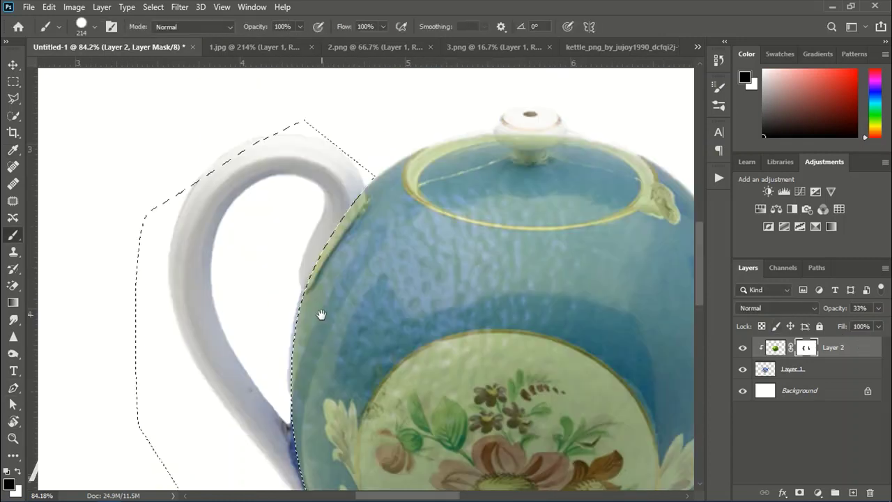
{"action": "scroll", "coordinate": [334, 335], "scroll_direction": "up", "scroll_amount": 2}
{"action": "left_click", "coordinate": [767, 371]}
{"action": "left_click_drag", "start_coordinate": [253, 331], "coordinate": [209, 330]}
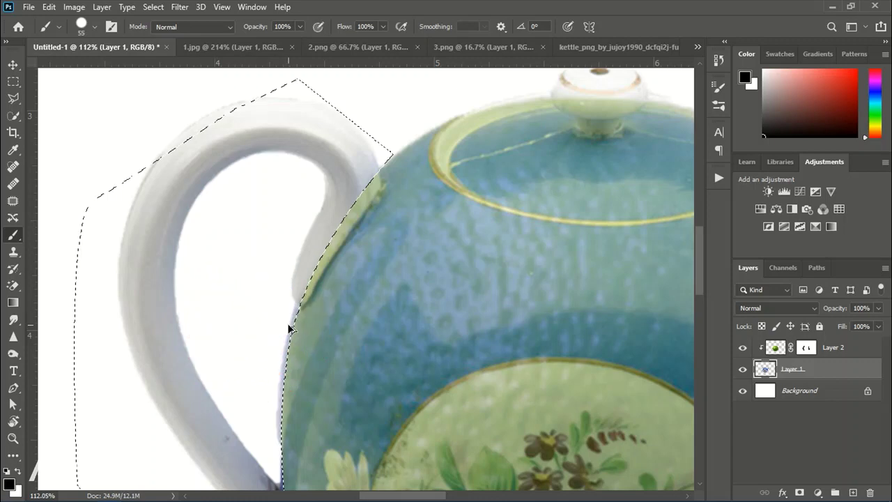
- Undo a stray dot and erase the blue fringe beside the handle with a size-12 eraser
{"action": "scroll", "coordinate": [273, 313], "scroll_direction": "up", "scroll_amount": 3}
{"action": "left_click", "coordinate": [271, 311]}
{"action": "key", "text": "ctrl+z"}
{"action": "left_click", "coordinate": [13, 285]}
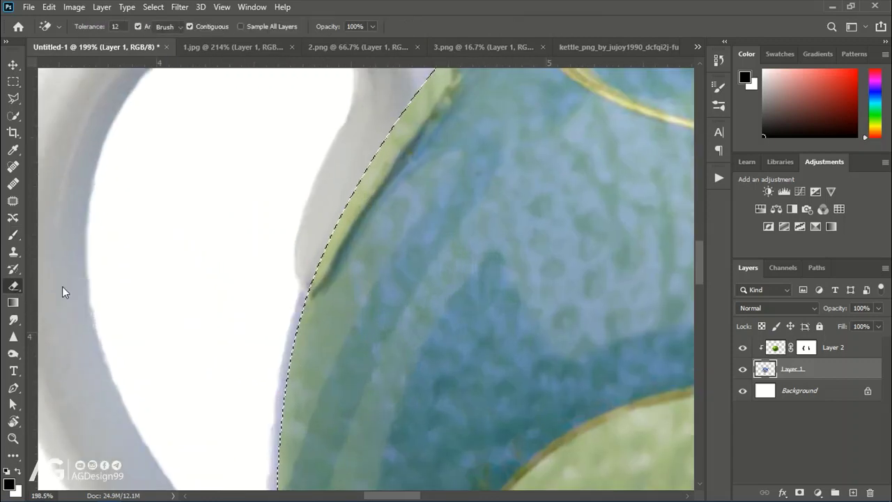
{"action": "right_click", "coordinate": [262, 282]}
{"action": "key", "text": "Escape"}
{"action": "left_click_drag", "start_coordinate": [263, 281], "coordinate": [192, 281]}
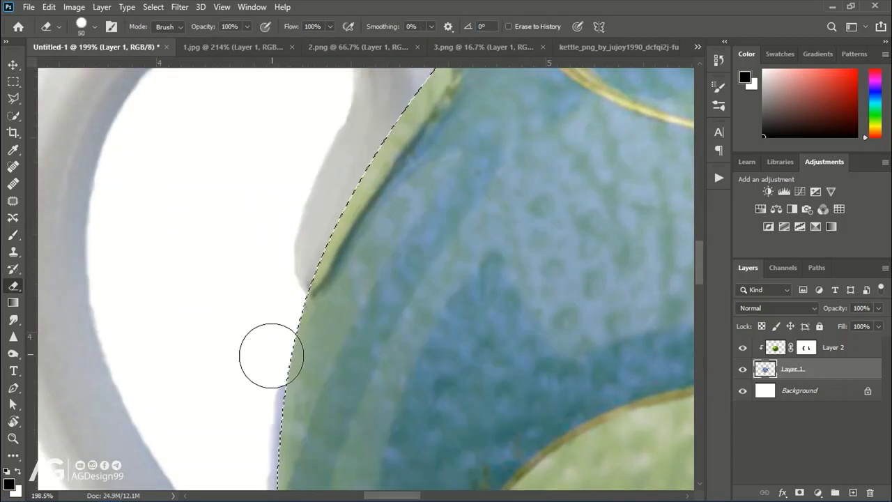
{"action": "scroll", "coordinate": [249, 295], "scroll_direction": "up", "scroll_amount": 1}
{"action": "scroll", "coordinate": [269, 314], "scroll_direction": "up", "scroll_amount": 1}
{"action": "mouse_move", "coordinate": [269, 309]}
{"action": "left_mouse_down"}
{"action": "mouse_move", "coordinate": [242, 309]}
{"action": "mouse_move", "coordinate": [269, 255]}
{"action": "left_mouse_up"}
{"action": "scroll", "coordinate": [295, 257], "scroll_direction": "down", "scroll_amount": 3}
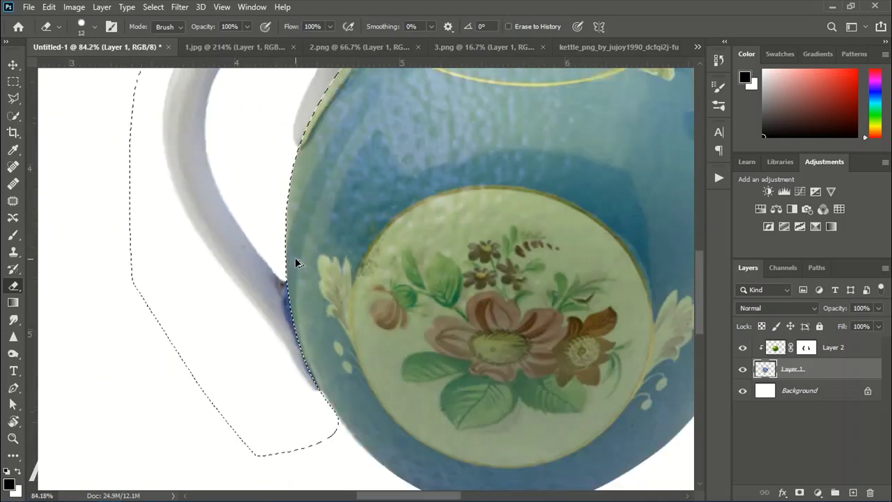
{"action": "scroll", "coordinate": [295, 257], "scroll_direction": "down", "scroll_amount": 2}
- Set the lime layer (Layer 2) to 100% opacity
{"action": "scroll", "coordinate": [430, 226], "scroll_direction": "up", "scroll_amount": 2}
{"action": "scroll", "coordinate": [430, 226], "scroll_direction": "right", "scroll_amount": 2}
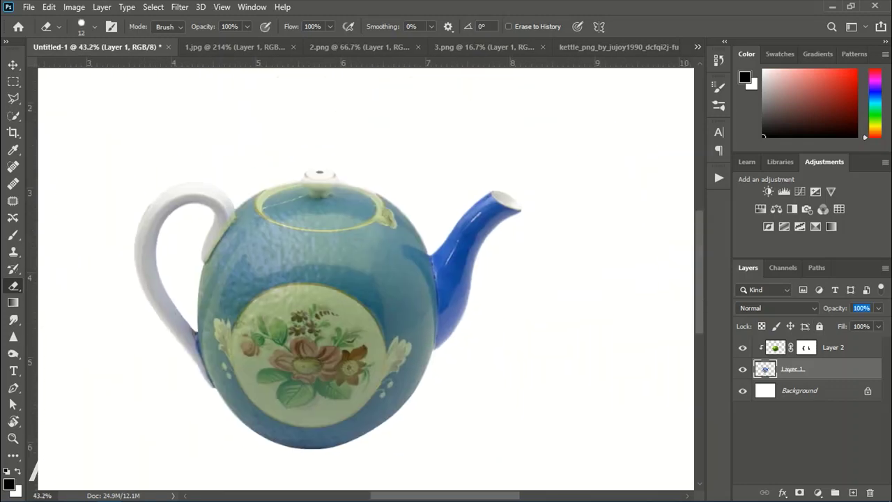
{"action": "left_click", "coordinate": [776, 348]}
{"action": "left_click", "coordinate": [862, 308]}
{"action": "type", "text": "100"}
{"action": "key", "text": "Return"}
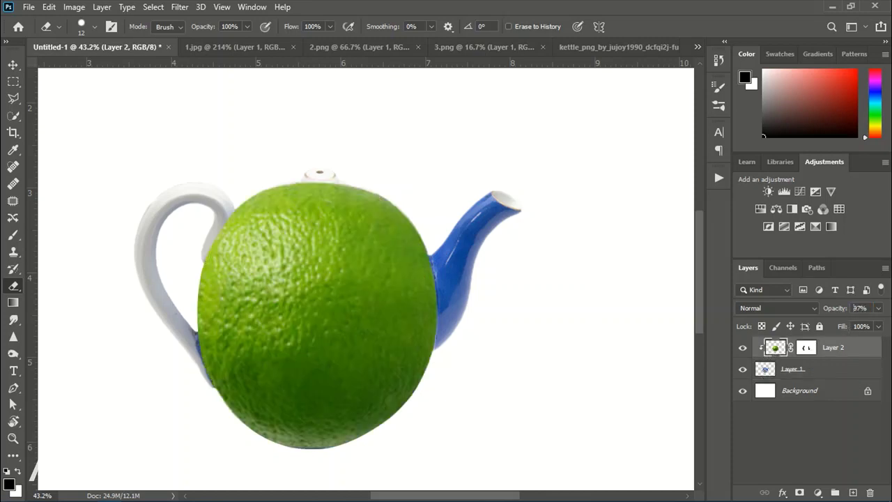
{"action": "type", "text": "100"}
{"action": "key", "text": "Return"}
- Polygonal-lasso a patch of the lime's centre and copy it to a new layer
{"action": "key", "text": "l"}
{"action": "left_click", "coordinate": [236, 313]}
{"action": "left_click", "coordinate": [244, 392]}
{"action": "left_click", "coordinate": [317, 419]}
{"action": "left_click", "coordinate": [391, 399]}
{"action": "left_click", "coordinate": [411, 286]}
{"action": "double_click", "coordinate": [349, 222]}
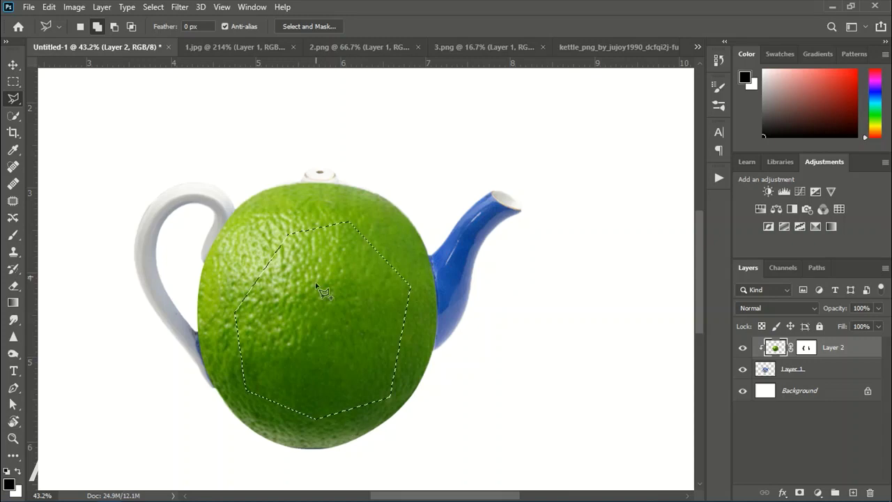
{"action": "key", "text": "ctrl+j"}
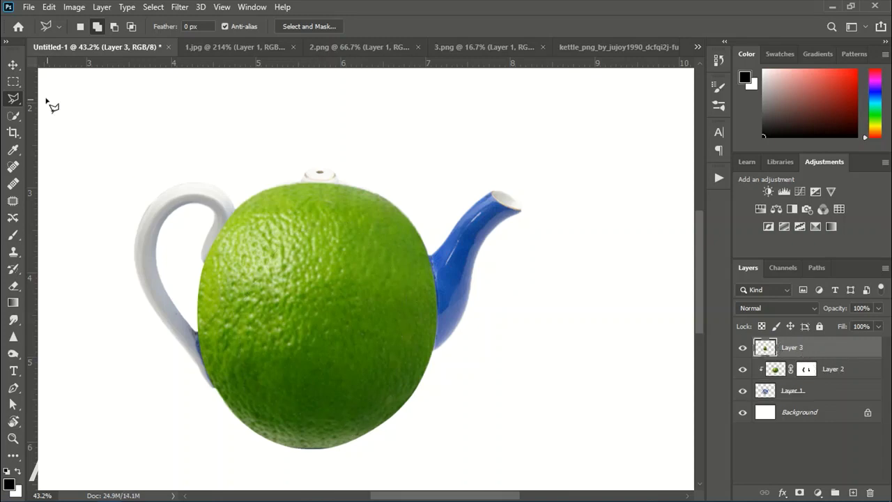
- Move the patch up-left, stretch it taller with a slight rotation, then hide Layer 3
{"action": "key", "text": "v"}
{"action": "left_click_drag", "start_coordinate": [342, 348], "coordinate": [205, 272]}
{"action": "key", "text": "ctrl+t"}
{"action": "left_click_drag", "start_coordinate": [185, 366], "coordinate": [202, 402]}
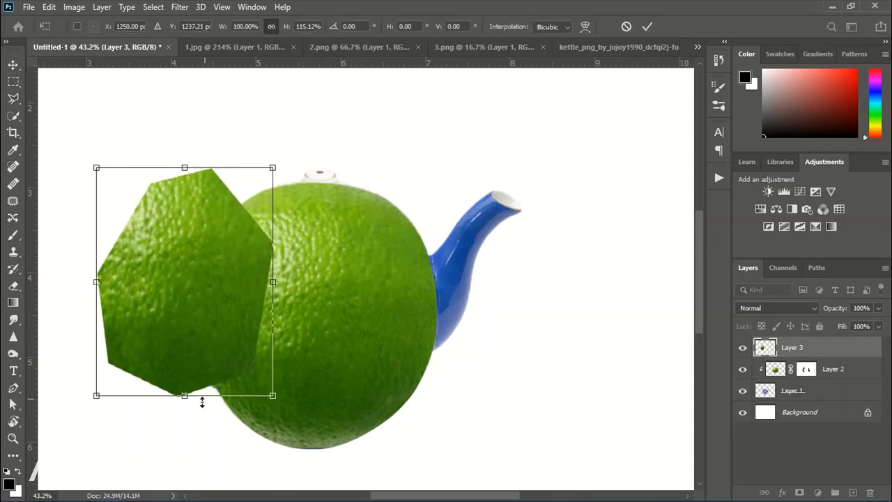
{"action": "left_click_drag", "start_coordinate": [283, 408], "coordinate": [233, 359]}
{"action": "key", "text": "Return"}
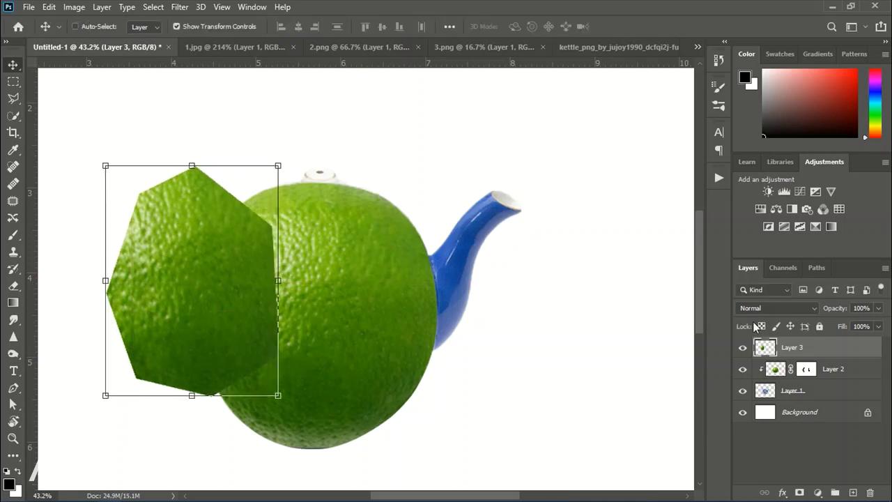
{"action": "left_click", "coordinate": [743, 347]}
- Start a Pen path over the top of the cup handle and down its outer edge
{"action": "left_click", "coordinate": [13, 388]}
{"action": "scroll", "coordinate": [214, 223], "scroll_direction": "up", "scroll_amount": 2}
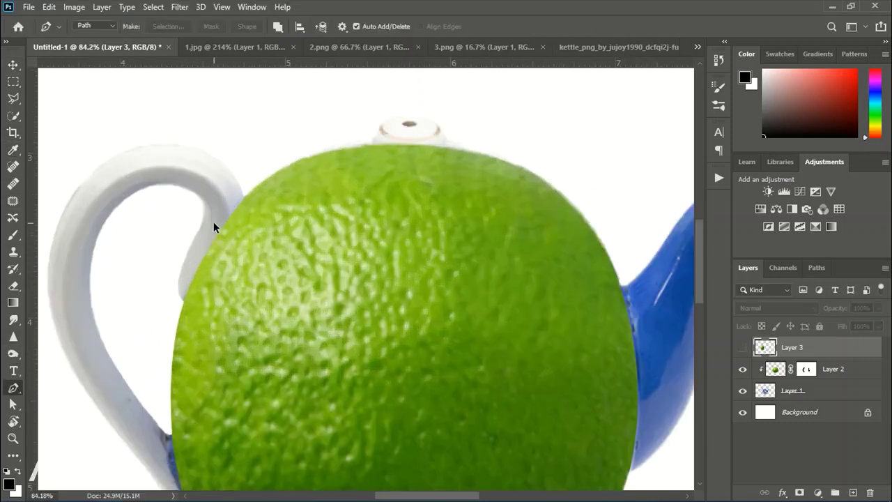
{"action": "scroll", "coordinate": [265, 226], "scroll_direction": "up", "scroll_amount": 2}
{"action": "scroll", "coordinate": [291, 229], "scroll_direction": "up", "scroll_amount": 1}
{"action": "scroll", "coordinate": [292, 228], "scroll_direction": "up", "scroll_amount": 1}
{"action": "scroll", "coordinate": [306, 237], "scroll_direction": "up", "scroll_amount": 1}
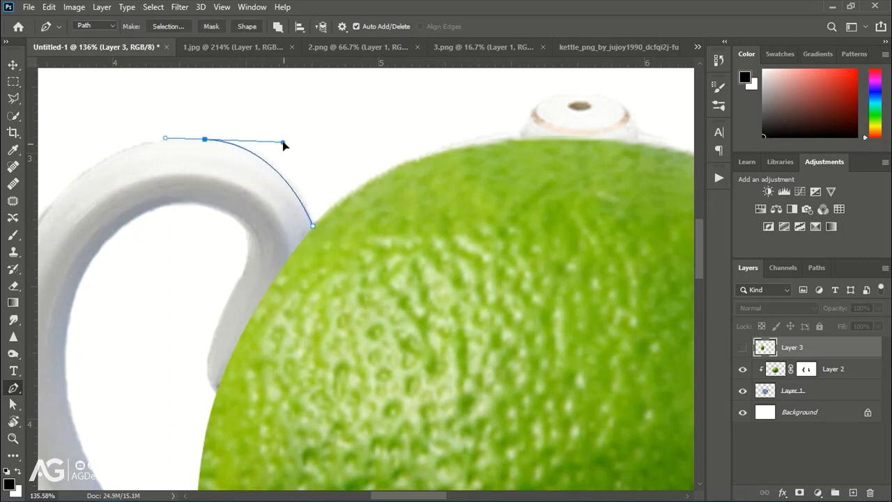
{"action": "left_click_drag", "start_coordinate": [141, 279], "coordinate": [339, 253]}
{"action": "left_click_drag", "start_coordinate": [239, 196], "coordinate": [216, 240]}
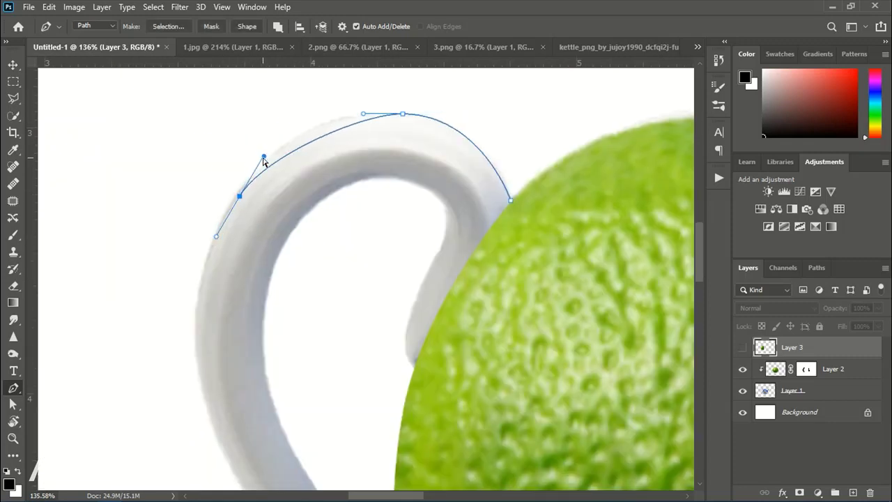
{"action": "scroll", "coordinate": [253, 309], "scroll_direction": "down", "scroll_amount": 2}
{"action": "left_click_drag", "start_coordinate": [268, 314], "coordinate": [280, 331]}
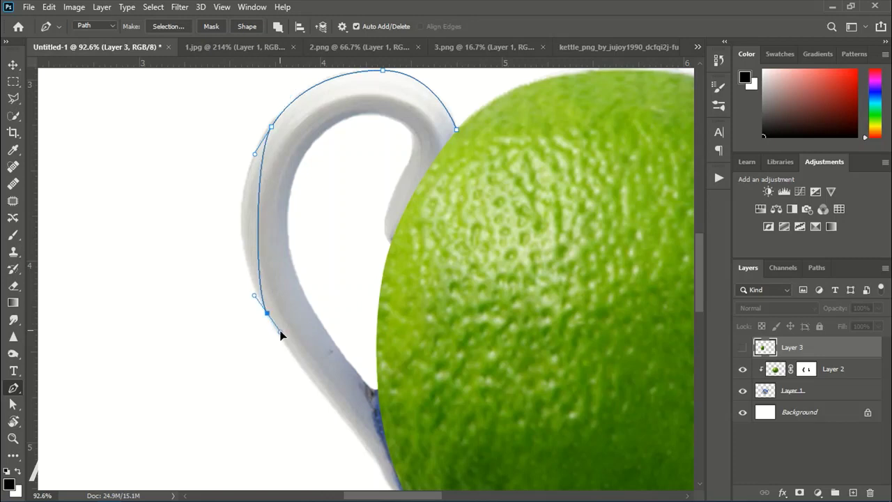
{"action": "left_click_drag", "start_coordinate": [255, 291], "coordinate": [218, 224]}
{"action": "left_click_drag", "start_coordinate": [318, 343], "coordinate": [261, 259]}
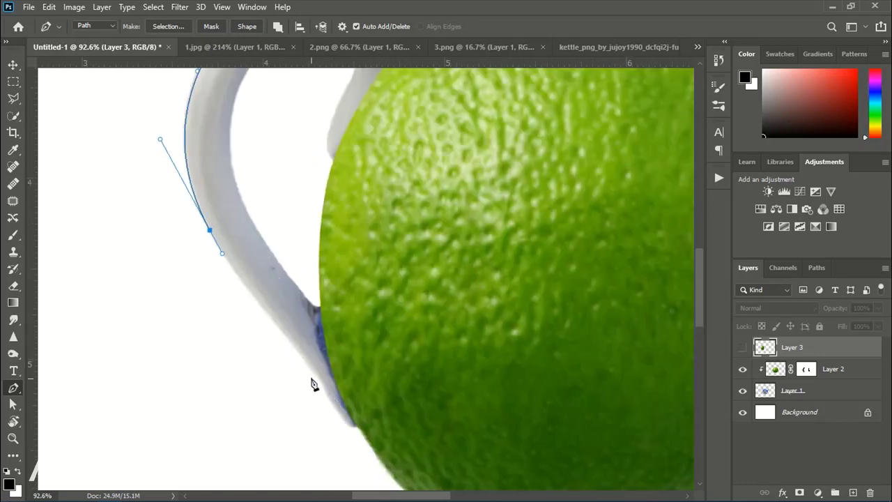
{"action": "left_click_drag", "start_coordinate": [334, 403], "coordinate": [345, 422]}
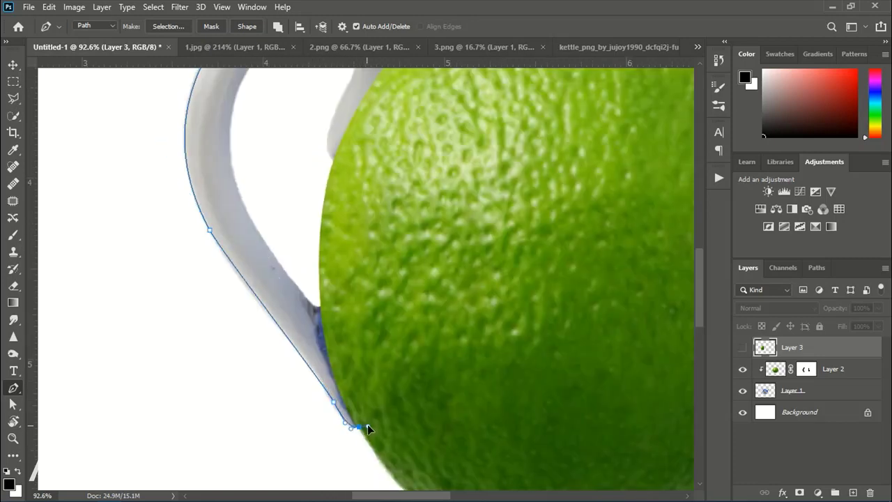
- Continue the path along the handle's inner curve, undoing a misplaced point, to close it
{"action": "scroll", "coordinate": [362, 434], "scroll_direction": "up", "scroll_amount": 5}
{"action": "scroll", "coordinate": [360, 423], "scroll_direction": "down", "scroll_amount": 5}
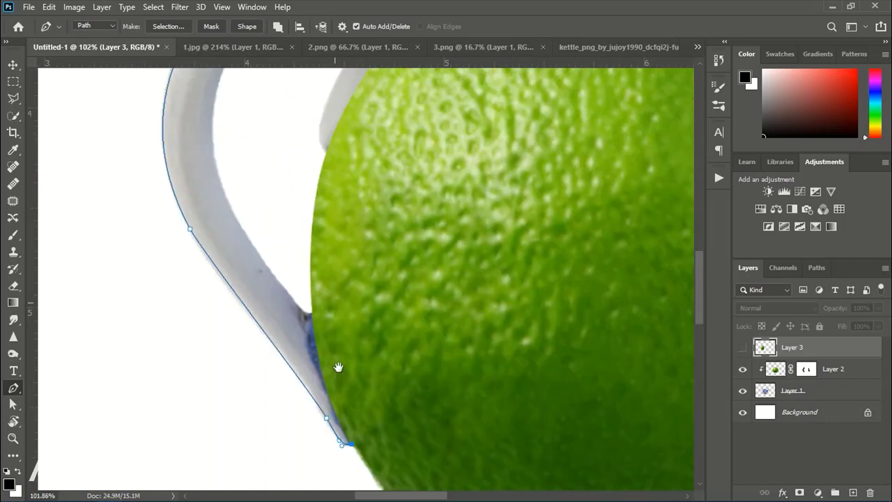
{"action": "scroll", "coordinate": [323, 202], "scroll_direction": "up", "scroll_amount": 1}
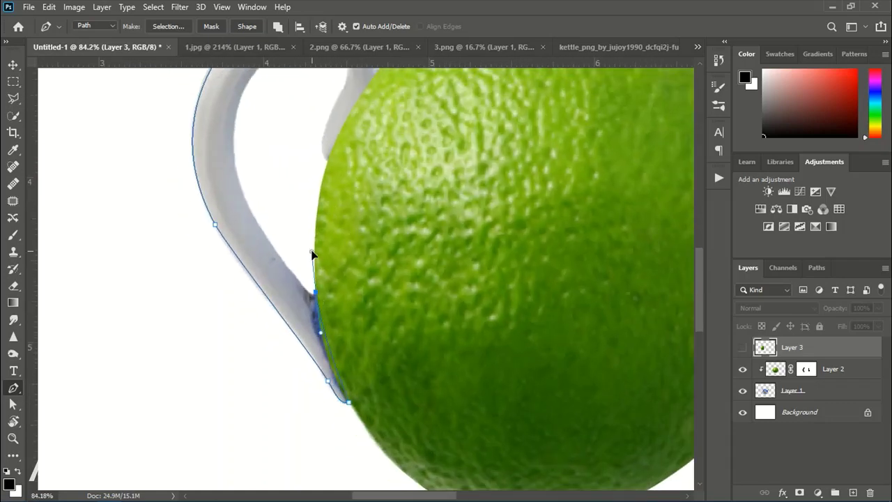
{"action": "scroll", "coordinate": [317, 349], "scroll_direction": "up", "scroll_amount": 2}
{"action": "scroll", "coordinate": [315, 281], "scroll_direction": "up", "scroll_amount": 3}
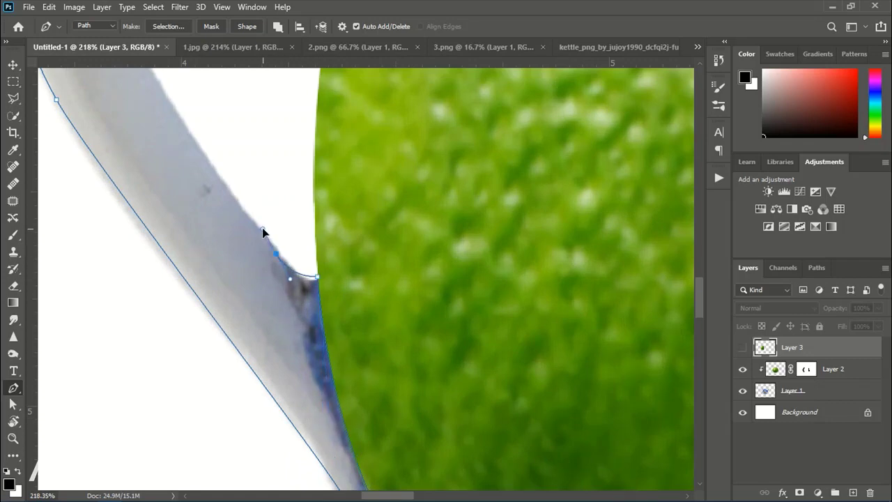
{"action": "left_click_drag", "start_coordinate": [276, 254], "coordinate": [273, 248]}
{"action": "scroll", "coordinate": [306, 290], "scroll_direction": "down", "scroll_amount": 3}
{"action": "mouse_move", "coordinate": [241, 287]}
{"action": "left_mouse_down"}
{"action": "mouse_move", "coordinate": [233, 244]}
{"action": "mouse_move", "coordinate": [273, 302]}
{"action": "left_mouse_up"}
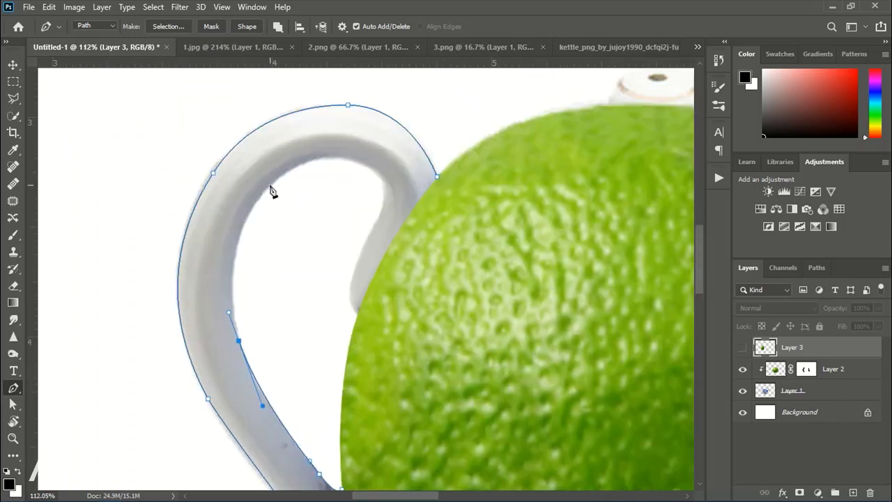
{"action": "left_click_drag", "start_coordinate": [272, 185], "coordinate": [296, 171]}
{"action": "left_click_drag", "start_coordinate": [232, 218], "coordinate": [230, 205]}
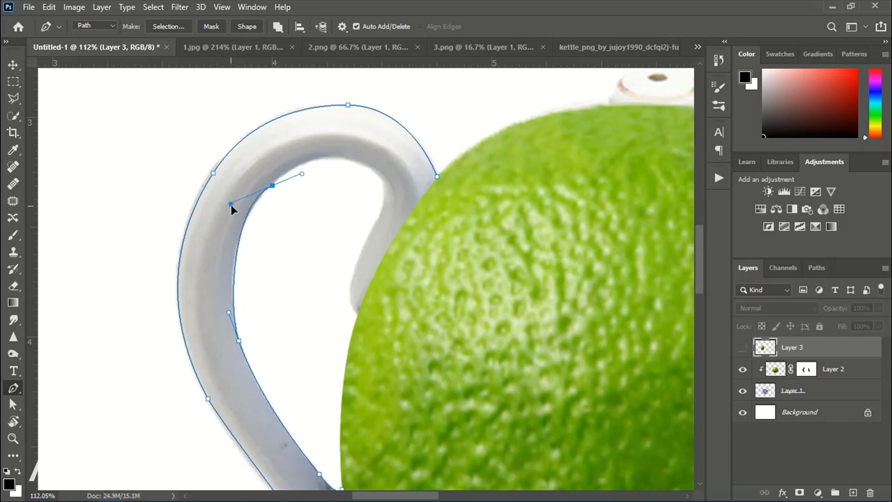
{"action": "key", "text": "ctrl+z"}
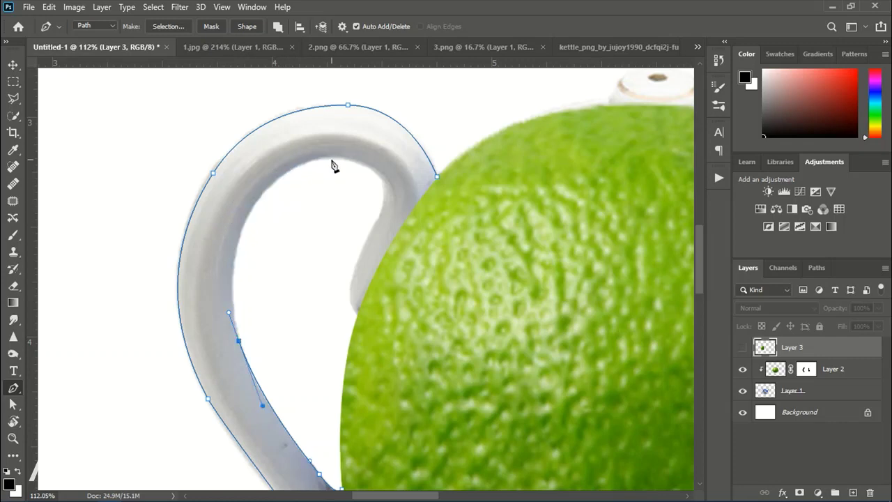
{"action": "mouse_move", "coordinate": [333, 159]}
{"action": "left_mouse_down"}
{"action": "mouse_move", "coordinate": [365, 169]}
{"action": "mouse_move", "coordinate": [272, 146]}
{"action": "mouse_move", "coordinate": [219, 167]}
{"action": "left_mouse_up"}
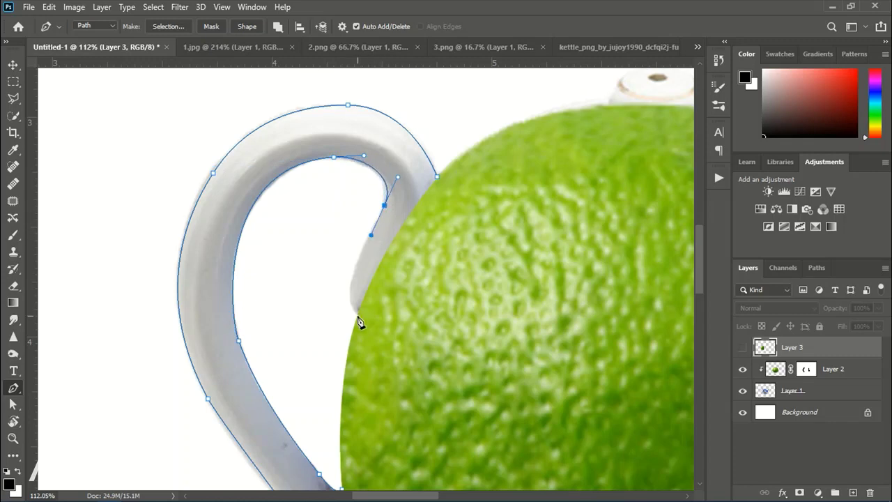
{"action": "left_click_drag", "start_coordinate": [357, 315], "coordinate": [380, 338]}
{"action": "scroll", "coordinate": [356, 327], "scroll_direction": "down", "scroll_amount": 2}
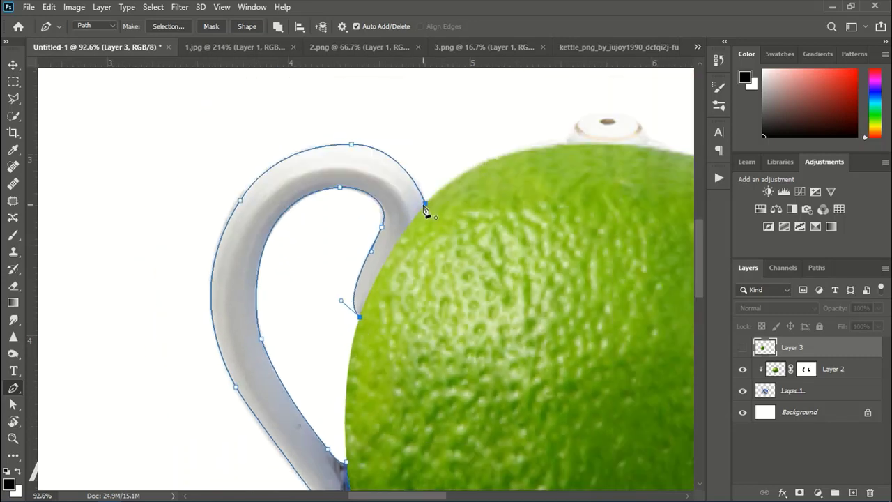
{"action": "scroll", "coordinate": [354, 238], "scroll_direction": "down", "scroll_amount": 5}
- Convert the handle path into a selection and show the lime skin layer
{"action": "right_click", "coordinate": [339, 200]}
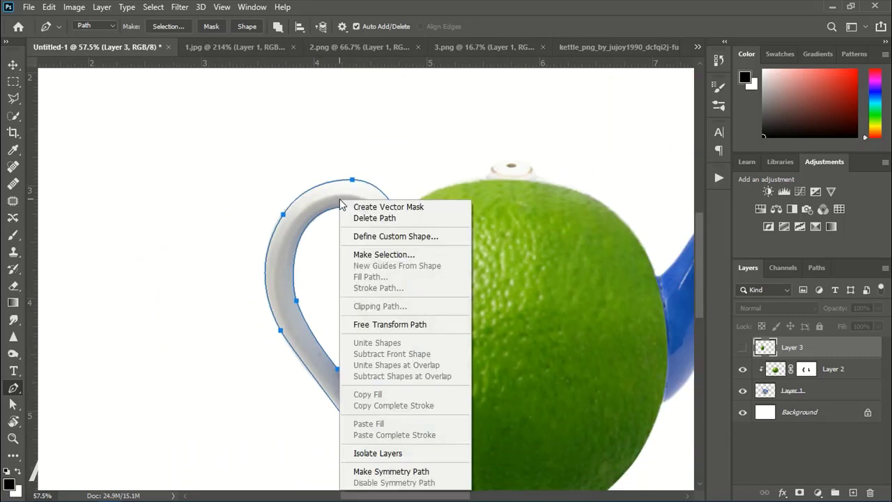
{"action": "left_click", "coordinate": [384, 254]}
{"action": "left_click", "coordinate": [516, 134]}
{"action": "scroll", "coordinate": [414, 259], "scroll_direction": "down", "scroll_amount": 2}
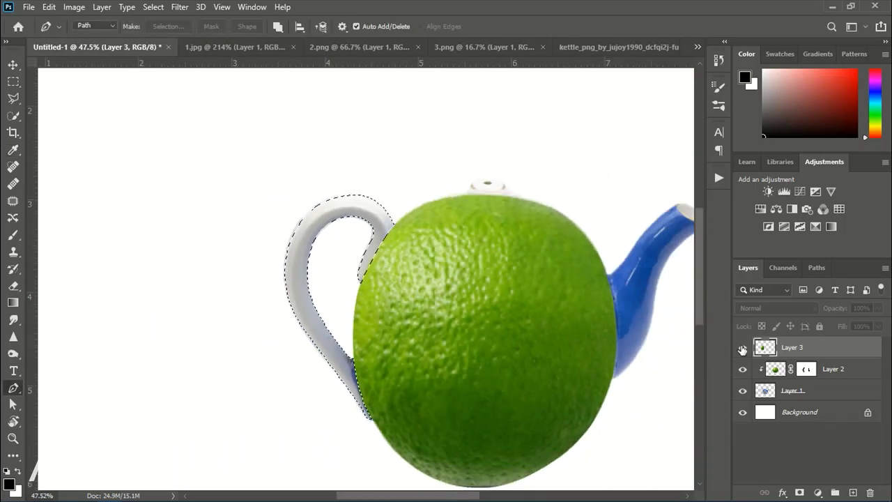
{"action": "left_click", "coordinate": [742, 347]}
- Clear the lime skin outside the handle via an inverse selection, deselect, and activate Layer 2
{"action": "left_click", "coordinate": [153, 7]}
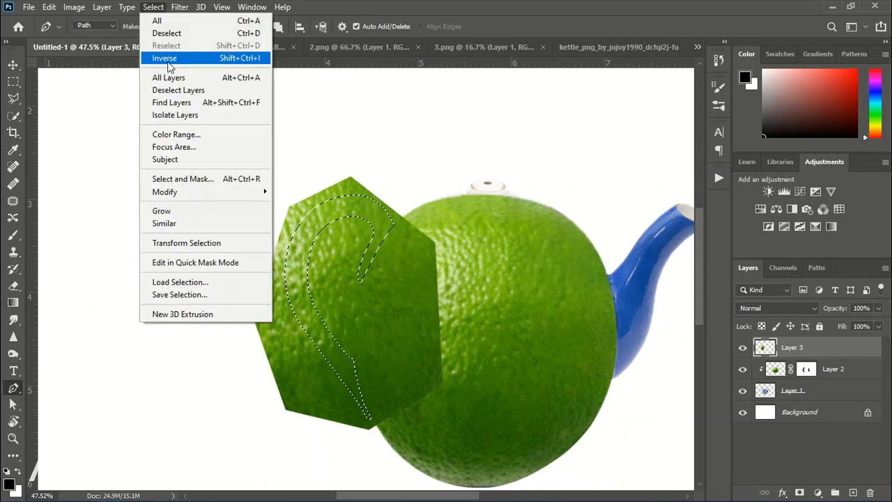
{"action": "left_click", "coordinate": [169, 60]}
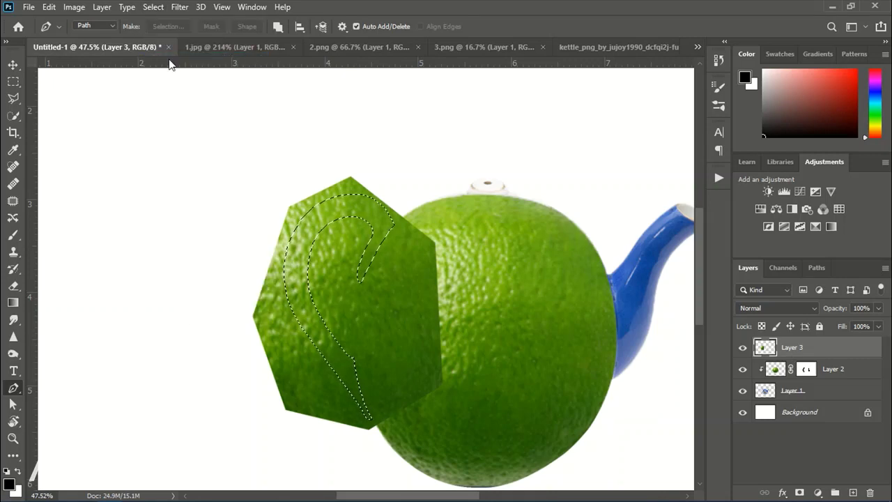
{"action": "left_click", "coordinate": [48, 7]}
{"action": "left_click", "coordinate": [102, 147]}
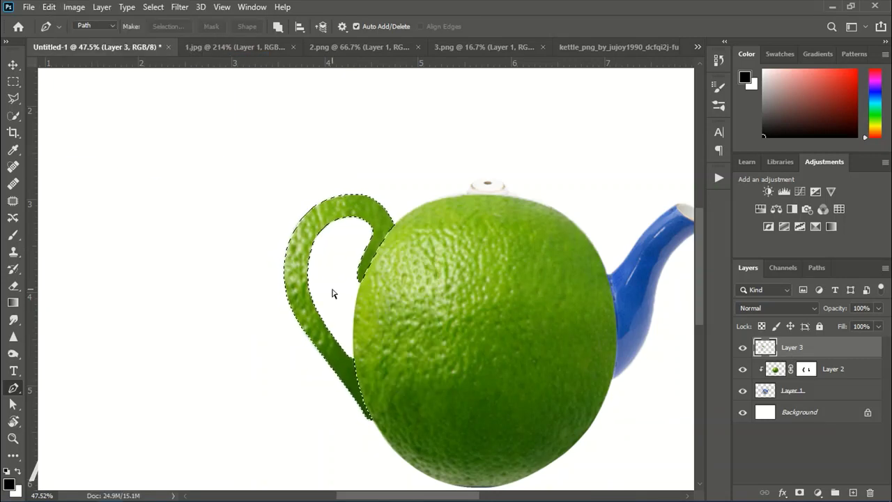
{"action": "key", "text": "ctrl+d"}
{"action": "scroll", "coordinate": [339, 280], "scroll_direction": "up", "scroll_amount": 1}
{"action": "scroll", "coordinate": [330, 229], "scroll_direction": "down", "scroll_amount": 2}
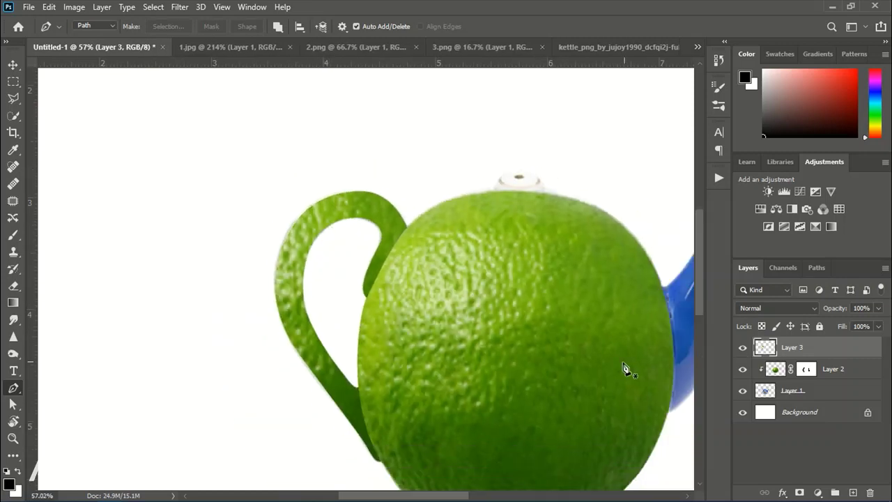
{"action": "left_click_drag", "start_coordinate": [623, 368], "coordinate": [357, 358]}
{"action": "left_click", "coordinate": [776, 369]}
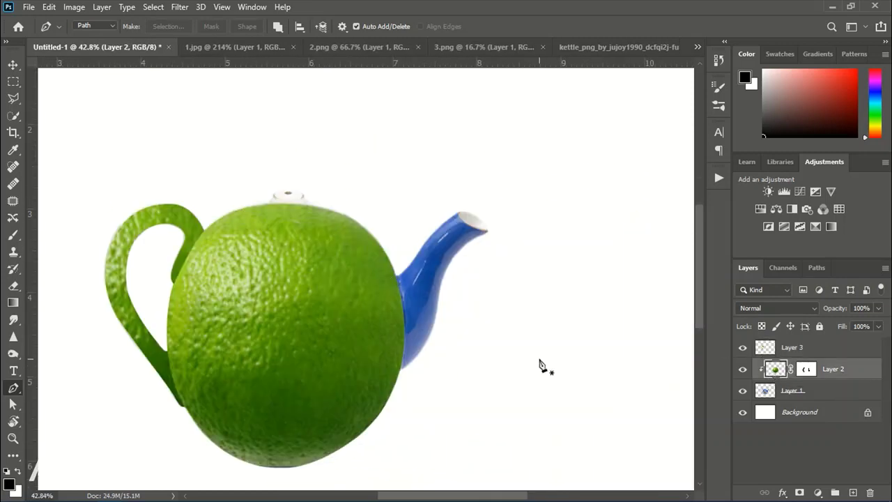
- Copy a polygonal-lasso patch of lime skin onto its own layer
{"action": "scroll", "coordinate": [482, 293], "scroll_direction": "up", "scroll_amount": 2}
{"action": "scroll", "coordinate": [482, 286], "scroll_direction": "up", "scroll_amount": 1}
{"action": "scroll", "coordinate": [482, 279], "scroll_direction": "down", "scroll_amount": 2}
{"action": "key", "text": "l"}
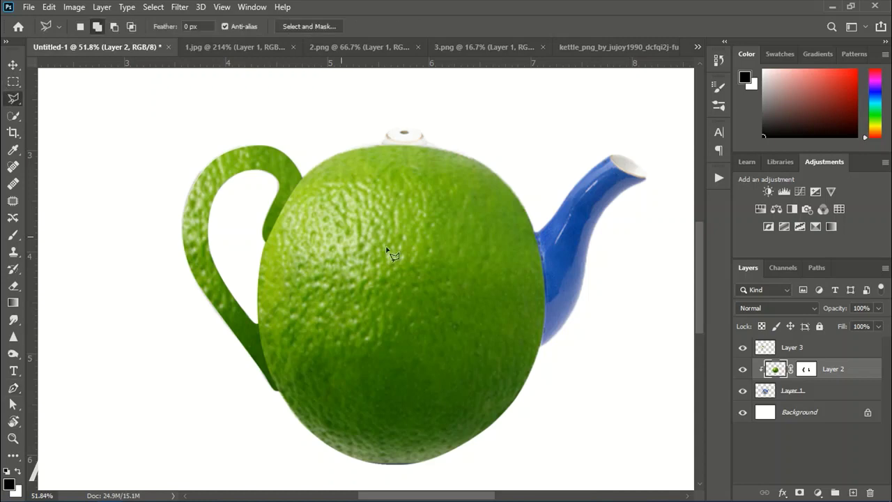
{"action": "left_click", "coordinate": [462, 389]}
{"action": "double_click", "coordinate": [460, 204]}
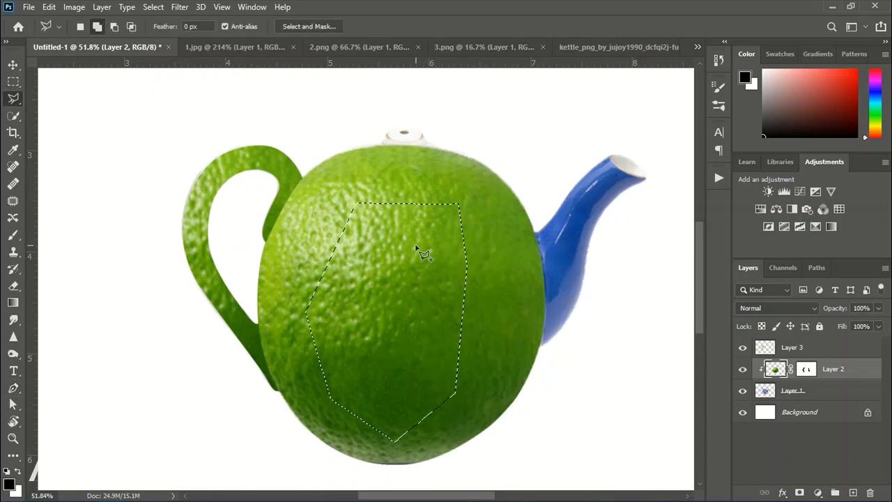
{"action": "right_click", "coordinate": [417, 247]}
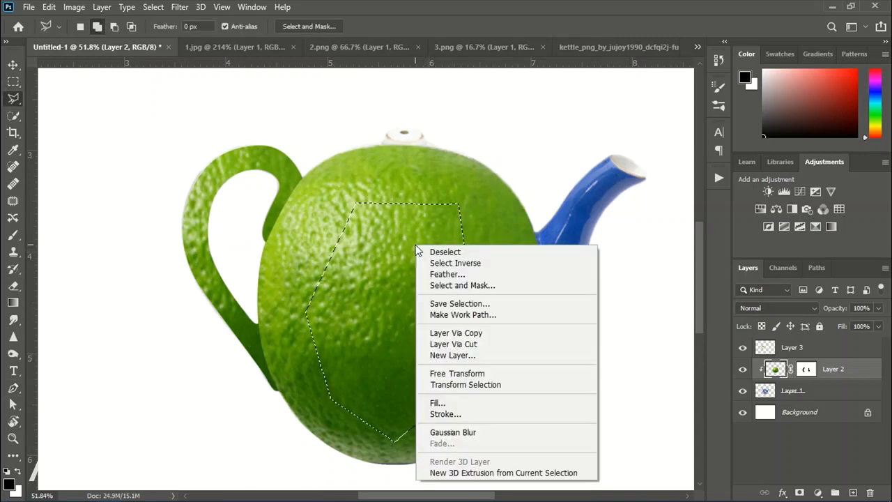
{"action": "left_click", "coordinate": [450, 334]}
- Move and rotate the lime patch about 24 degrees over the spout, then hide its layer
{"action": "key", "text": "v"}
{"action": "left_click_drag", "start_coordinate": [419, 349], "coordinate": [569, 286]}
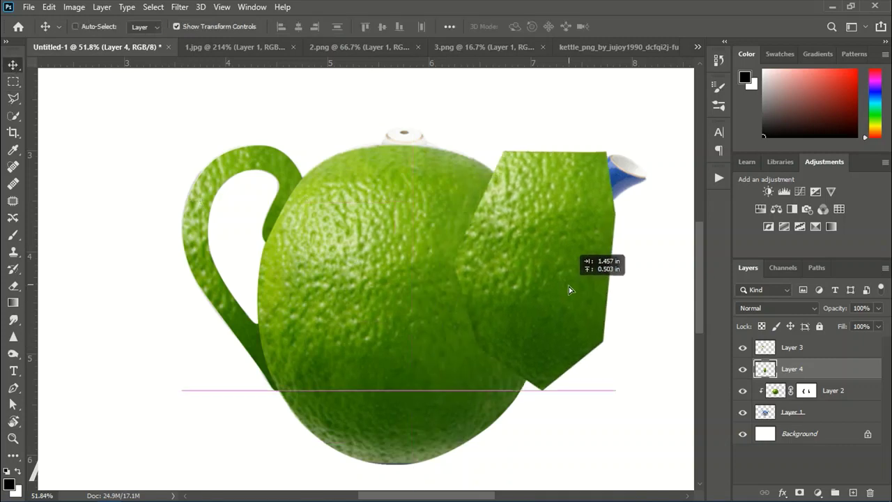
{"action": "key", "text": "ctrl+t"}
{"action": "left_click_drag", "start_coordinate": [640, 132], "coordinate": [673, 168]}
{"action": "left_click_drag", "start_coordinate": [559, 254], "coordinate": [565, 261]}
{"action": "key", "text": "Return"}
{"action": "scroll", "coordinate": [398, 314], "scroll_direction": "up", "scroll_amount": 2, "text": "alt"}
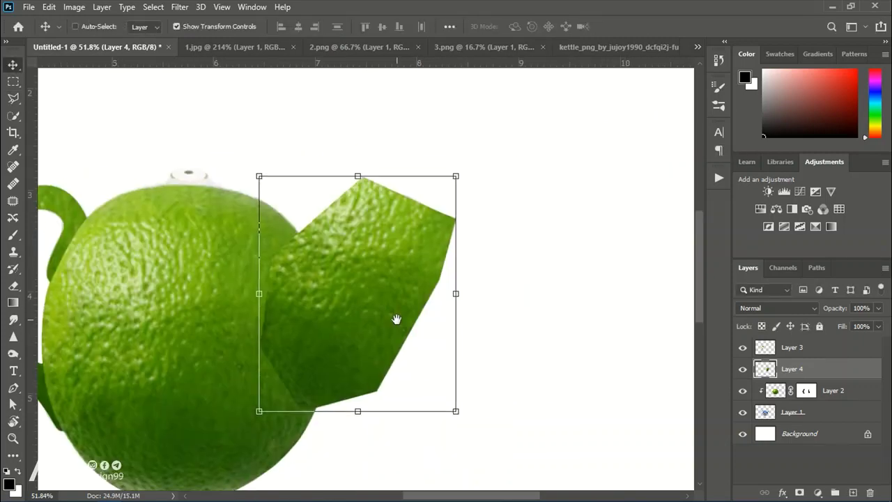
{"action": "left_click", "coordinate": [742, 369]}
{"action": "scroll", "coordinate": [382, 322], "scroll_direction": "up", "scroll_amount": 2, "text": "alt"}
- Start a Pen path where the spout meets the lime, curving out to the tip and along its underside
{"action": "key", "text": "p"}
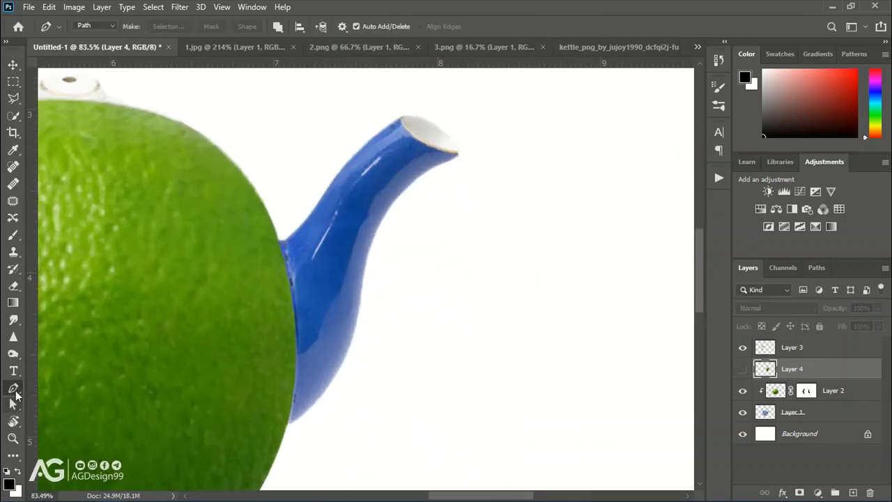
{"action": "scroll", "coordinate": [357, 245], "scroll_direction": "up", "scroll_amount": 1, "text": "alt"}
{"action": "left_click_drag", "start_coordinate": [291, 223], "coordinate": [303, 205]}
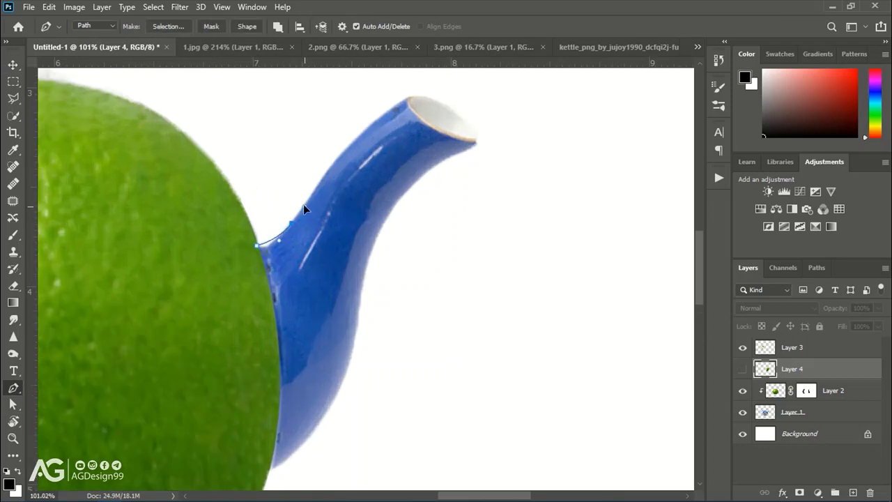
{"action": "mouse_move", "coordinate": [408, 96]}
{"action": "left_mouse_down"}
{"action": "mouse_move", "coordinate": [431, 92]}
{"action": "mouse_move", "coordinate": [348, 131]}
{"action": "left_mouse_up"}
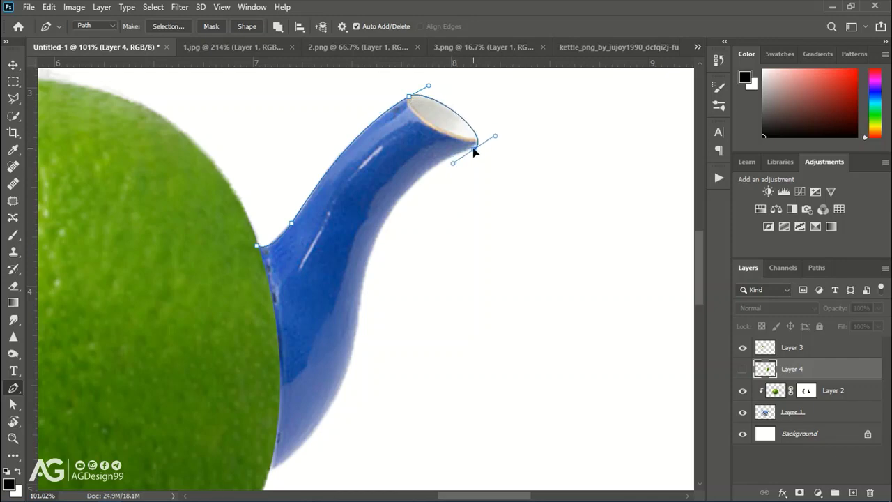
{"action": "mouse_move", "coordinate": [361, 318]}
{"action": "left_mouse_down"}
{"action": "mouse_move", "coordinate": [388, 263]}
{"action": "mouse_move", "coordinate": [384, 295]}
{"action": "left_mouse_up"}
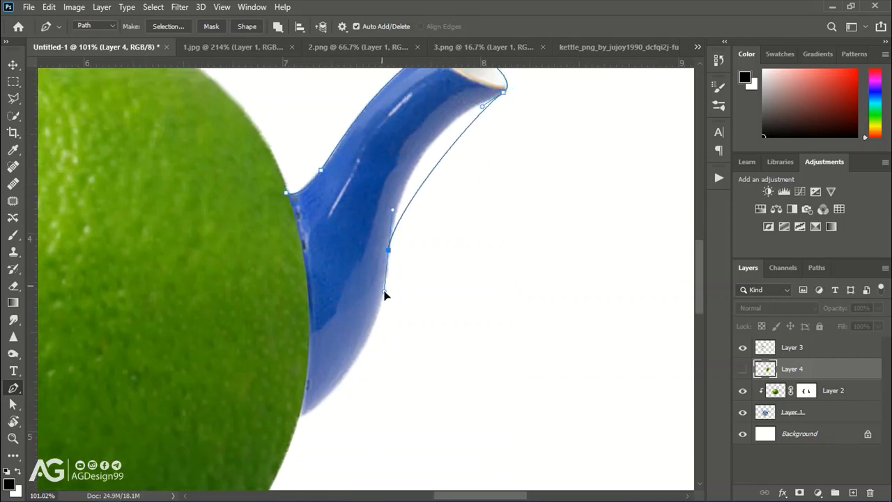
{"action": "left_click_drag", "start_coordinate": [393, 216], "coordinate": [408, 133]}
- Finish shaping the path around the spout's base to fit its edges
{"action": "scroll", "coordinate": [382, 321], "scroll_direction": "down", "scroll_amount": 3}
{"action": "scroll", "coordinate": [349, 324], "scroll_direction": "left", "scroll_amount": 2}
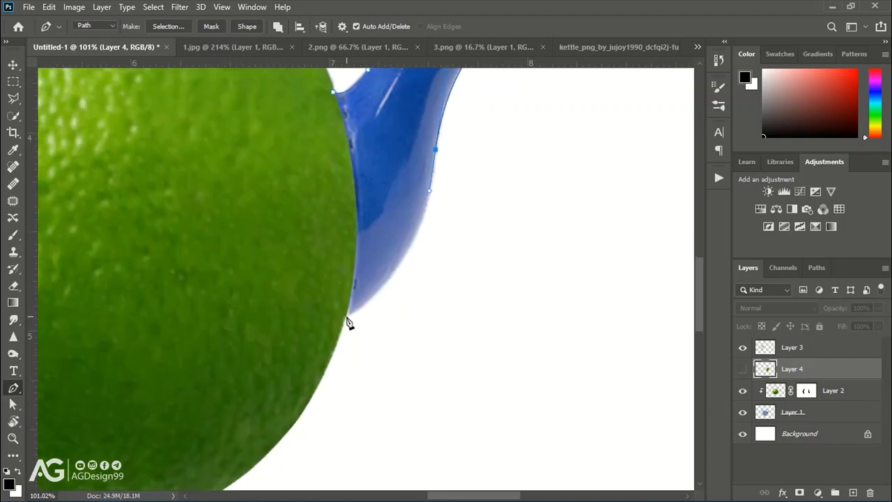
{"action": "left_click_drag", "start_coordinate": [314, 325], "coordinate": [269, 355]}
{"action": "scroll", "coordinate": [351, 325], "scroll_direction": "up", "scroll_amount": 2}
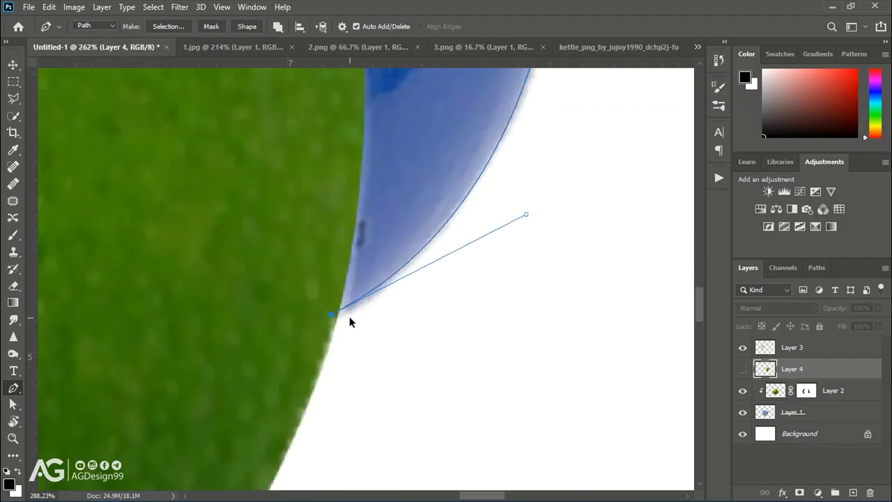
{"action": "left_click_drag", "start_coordinate": [385, 206], "coordinate": [385, 297]}
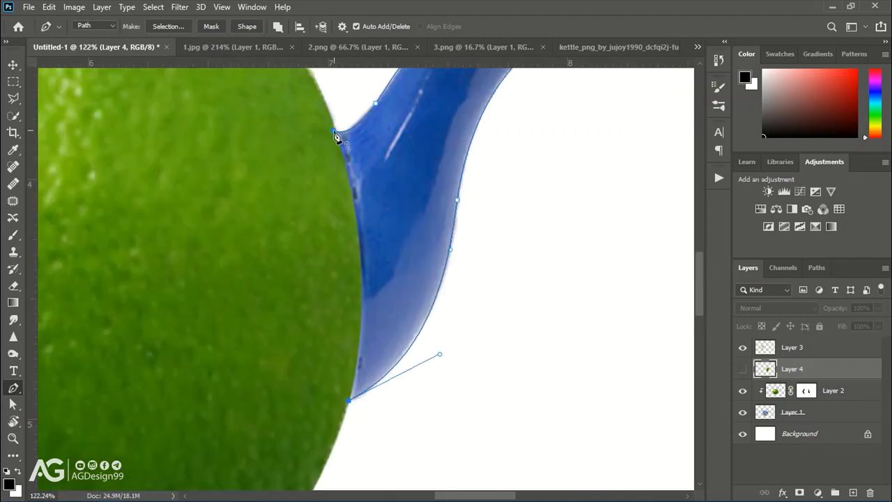
{"action": "scroll", "coordinate": [335, 136], "scroll_direction": "up", "scroll_amount": 1}
{"action": "scroll", "coordinate": [337, 150], "scroll_direction": "up", "scroll_amount": 3}
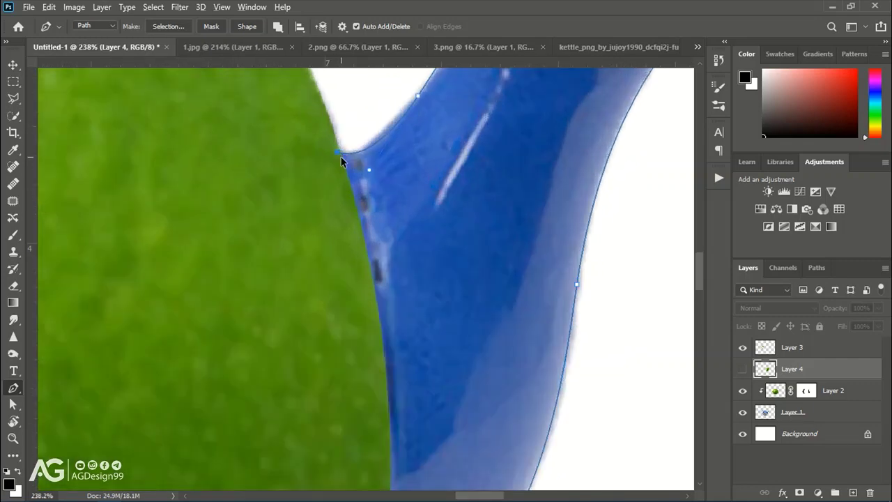
{"action": "scroll", "coordinate": [341, 160], "scroll_direction": "down", "scroll_amount": 6}
{"action": "scroll", "coordinate": [345, 176], "scroll_direction": "down", "scroll_amount": 4}
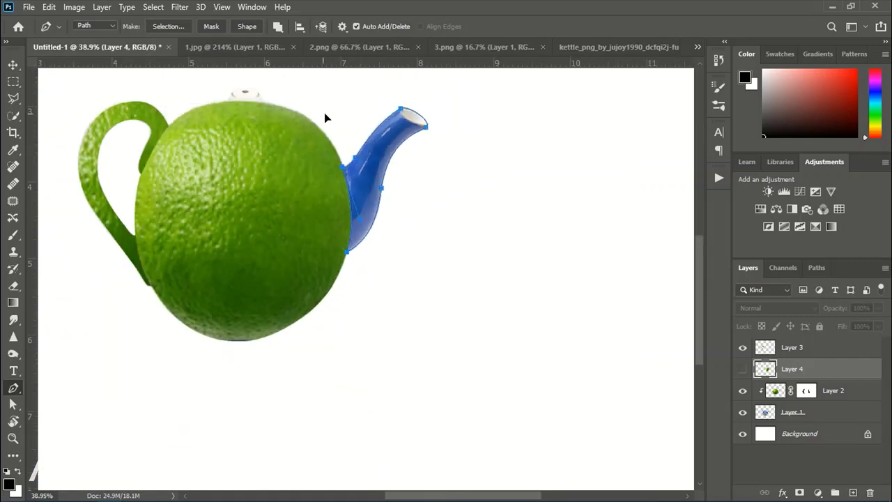
{"action": "scroll", "coordinate": [356, 220], "scroll_direction": "up", "scroll_amount": 5}
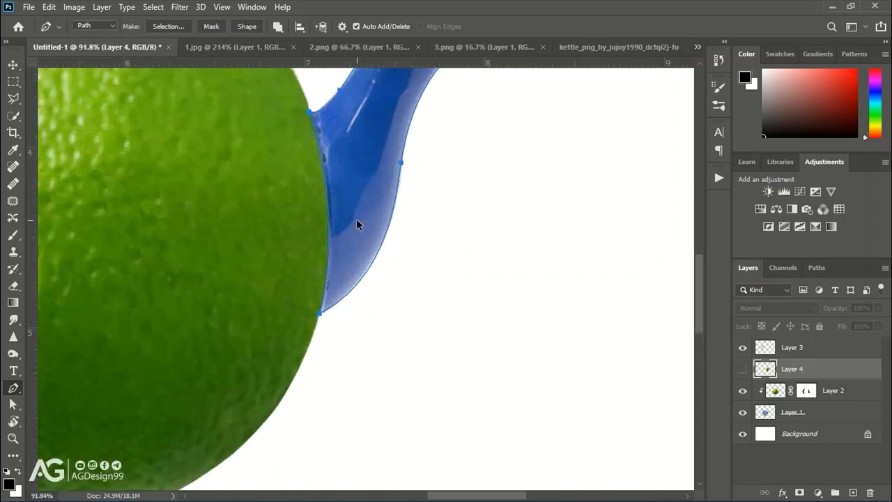
{"action": "scroll", "coordinate": [357, 224], "scroll_direction": "down", "scroll_amount": 2}
{"action": "scroll", "coordinate": [338, 234], "scroll_direction": "down", "scroll_amount": 2}
- Turn the spout path into a selection and show the lime patch layer again
{"action": "left_click", "coordinate": [157, 8]}
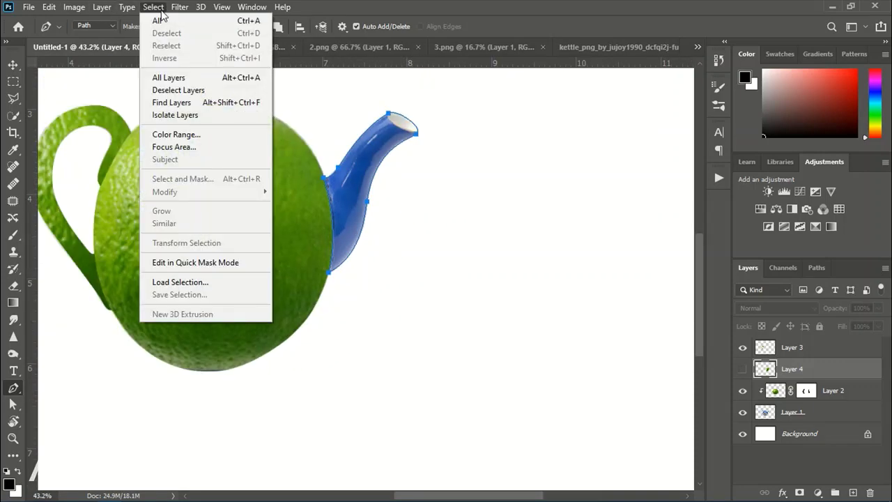
{"action": "right_click", "coordinate": [358, 185]}
{"action": "left_click", "coordinate": [387, 235]}
{"action": "left_click", "coordinate": [516, 133]}
{"action": "scroll", "coordinate": [406, 179], "scroll_direction": "up", "scroll_amount": 3}
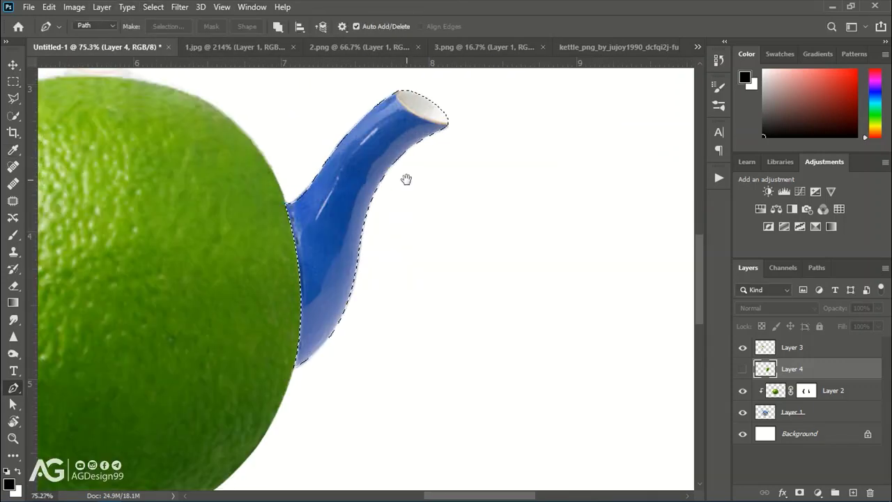
{"action": "left_click_drag", "start_coordinate": [406, 179], "coordinate": [375, 205]}
{"action": "left_click", "coordinate": [743, 369]}
- Clear the lime patch outside the spout via an inverse selection, then deselect
{"action": "key", "text": "v"}
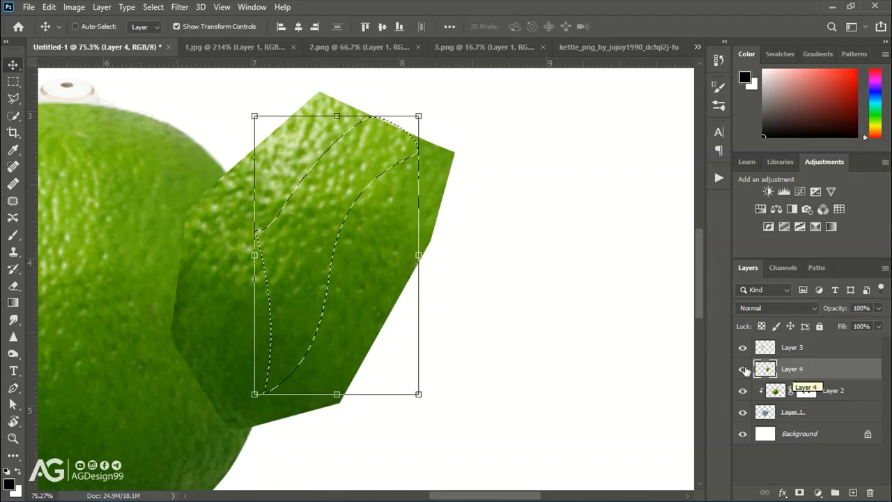
{"action": "left_click", "coordinate": [153, 7]}
{"action": "left_click", "coordinate": [162, 58]}
{"action": "left_click", "coordinate": [49, 7]}
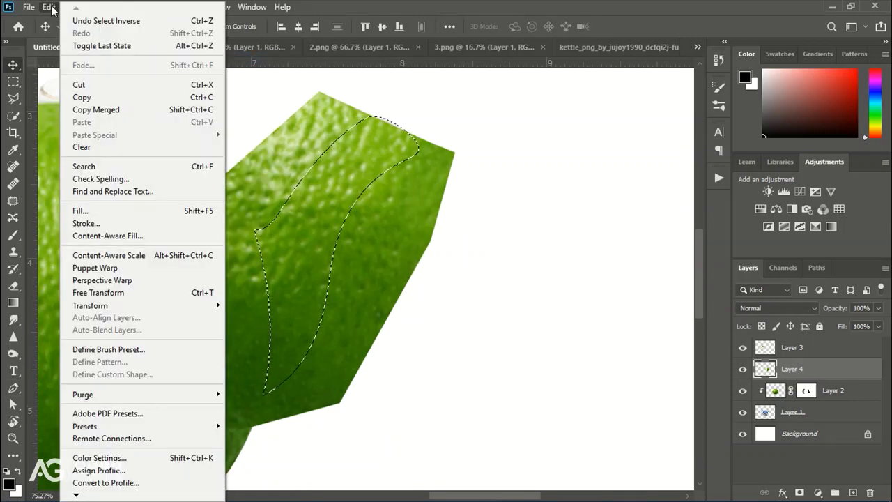
{"action": "left_click", "coordinate": [95, 148]}
{"action": "left_click", "coordinate": [153, 7]}
{"action": "left_click", "coordinate": [161, 58]}
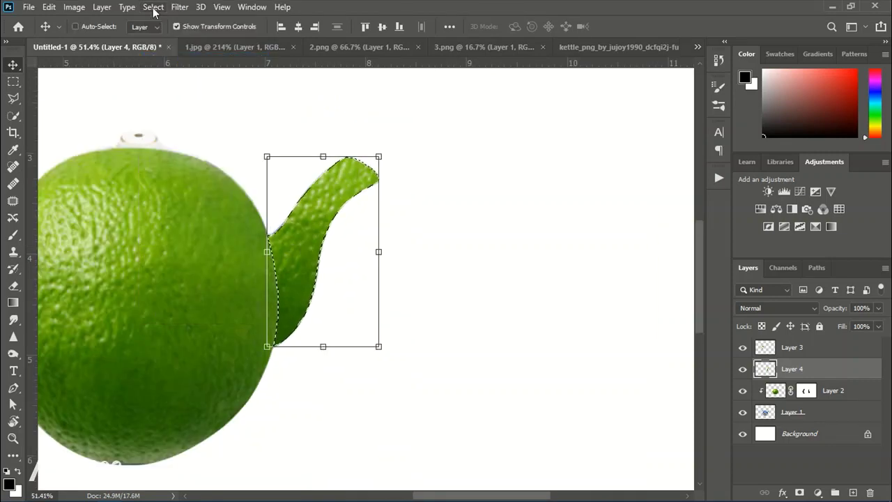
{"action": "left_click", "coordinate": [153, 7]}
{"action": "left_click", "coordinate": [164, 38]}
- Activate the handle layer and switch to the 2.png limes photo
{"action": "left_click", "coordinate": [844, 352]}
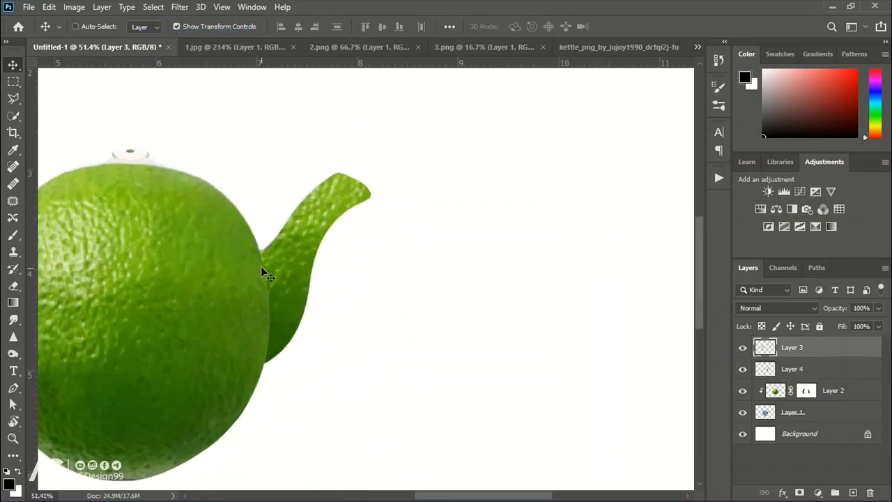
{"action": "scroll", "coordinate": [313, 317], "scroll_direction": "down", "scroll_amount": 2}
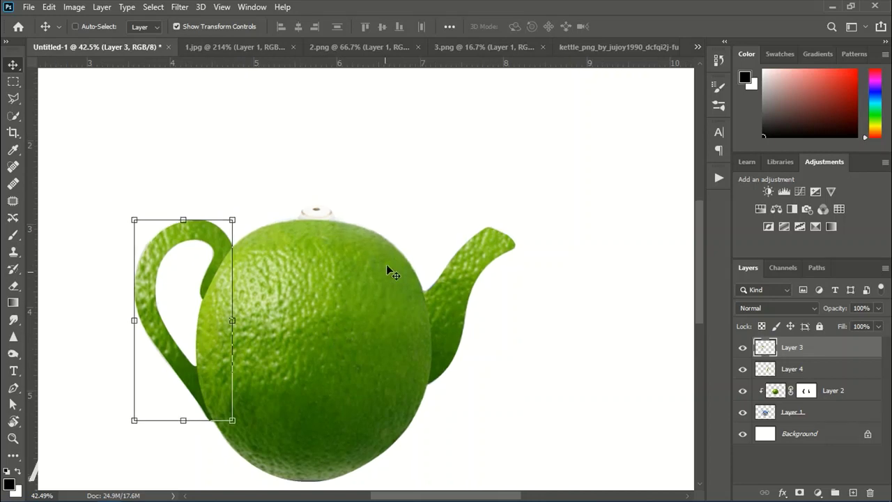
{"action": "left_click", "coordinate": [339, 49]}
{"action": "scroll", "coordinate": [300, 314], "scroll_direction": "up", "scroll_amount": 5}
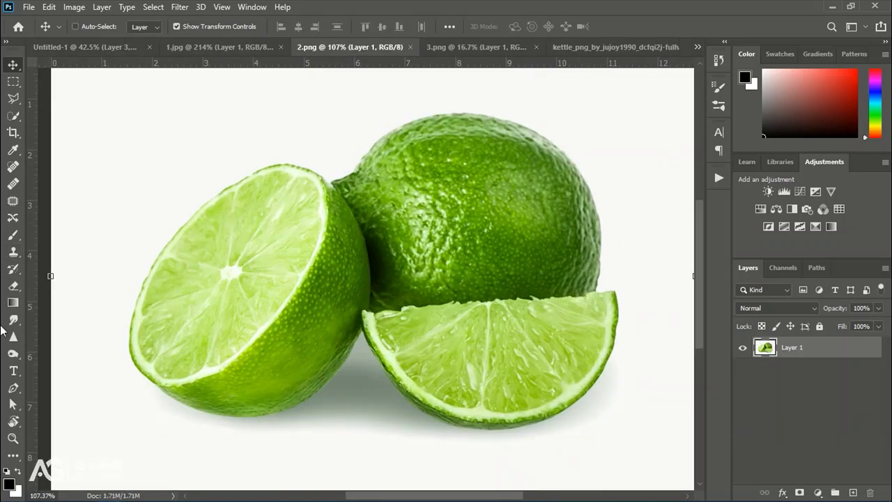
- Trace a Pen path around the cut face of the halved lime on the left
{"action": "key", "text": "p"}
{"action": "scroll", "coordinate": [188, 328], "scroll_direction": "up", "scroll_amount": 1}
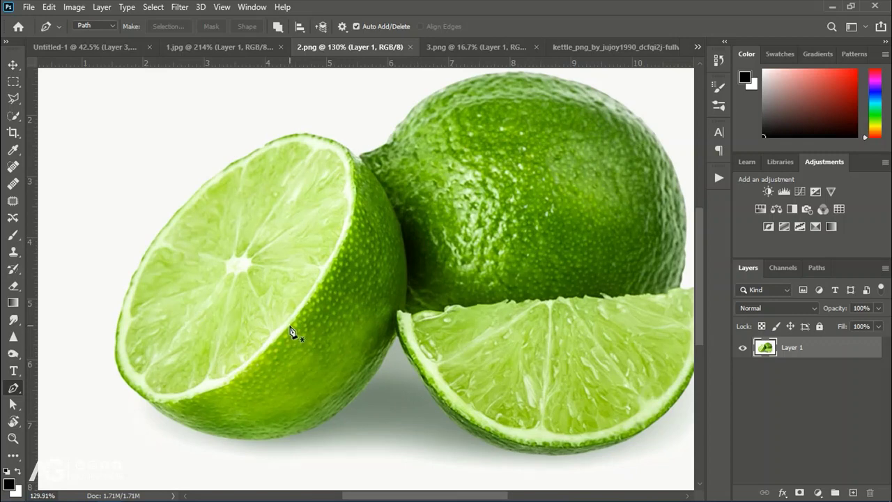
{"action": "scroll", "coordinate": [290, 332], "scroll_direction": "up", "scroll_amount": 1}
{"action": "key", "text": "ctrl+z"}
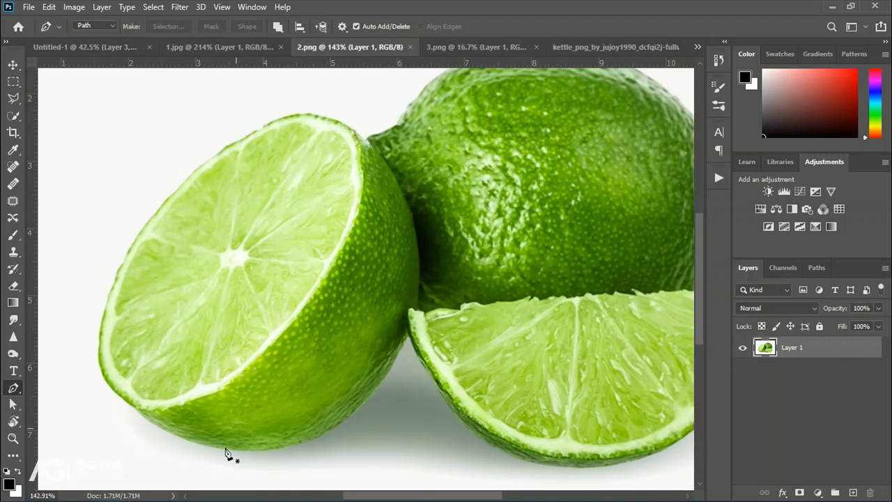
{"action": "left_click", "coordinate": [139, 415]}
{"action": "scroll", "coordinate": [125, 413], "scroll_direction": "up", "scroll_amount": 3}
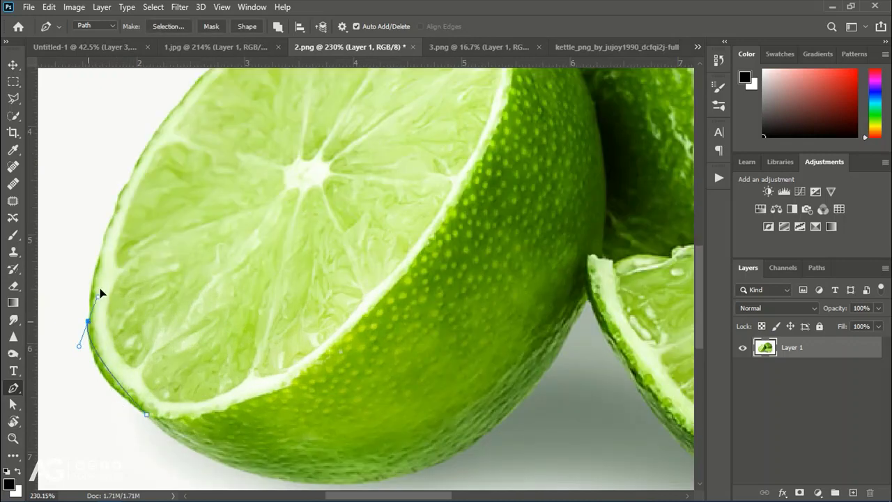
{"action": "scroll", "coordinate": [150, 241], "scroll_direction": "down", "scroll_amount": 1}
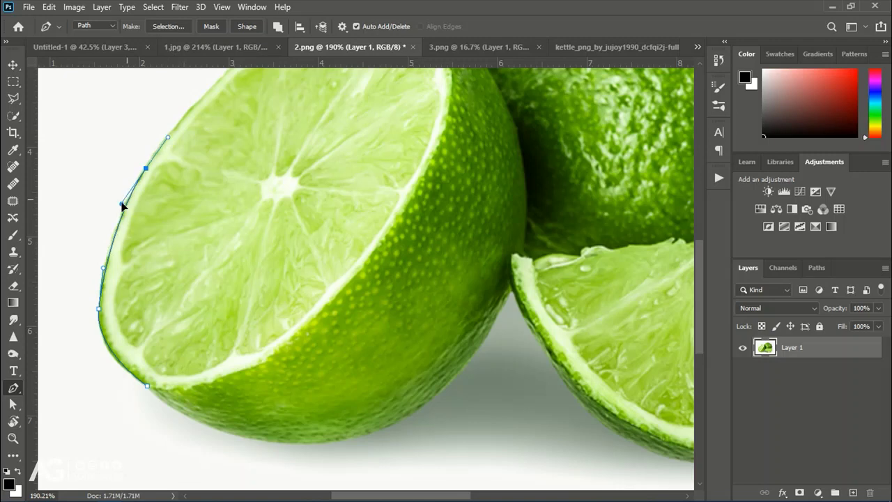
{"action": "left_click_drag", "start_coordinate": [122, 205], "coordinate": [186, 306]}
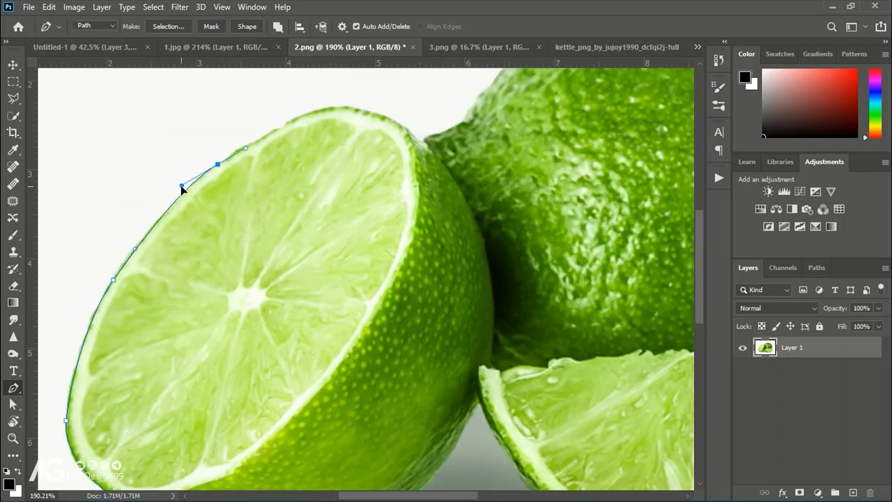
{"action": "scroll", "coordinate": [195, 197], "scroll_direction": "down", "scroll_amount": 1}
{"action": "scroll", "coordinate": [223, 236], "scroll_direction": "up", "scroll_amount": 2}
{"action": "scroll", "coordinate": [223, 236], "scroll_direction": "right", "scroll_amount": 3}
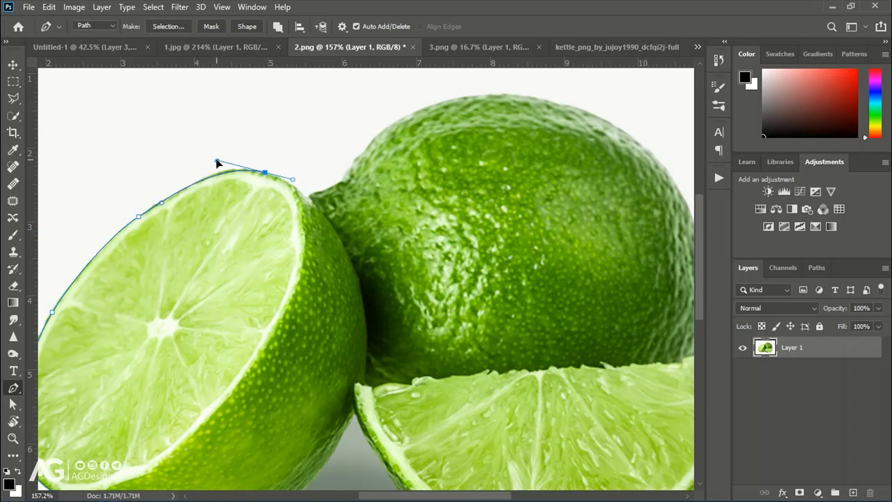
{"action": "scroll", "coordinate": [311, 282], "scroll_direction": "down", "scroll_amount": 1}
{"action": "scroll", "coordinate": [317, 327], "scroll_direction": "down", "scroll_amount": 3}
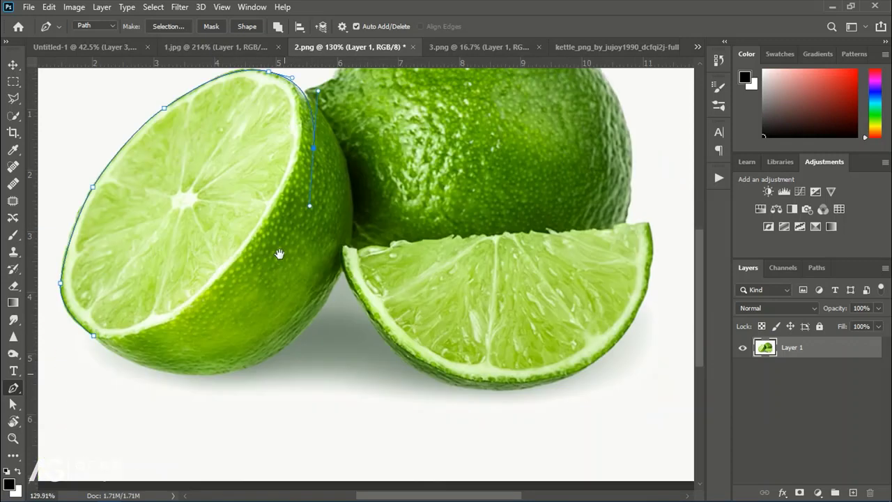
{"action": "left_click_drag", "start_coordinate": [181, 340], "coordinate": [146, 345]}
- Convert the halved-lime path into an active selection
{"action": "right_click", "coordinate": [195, 211]}
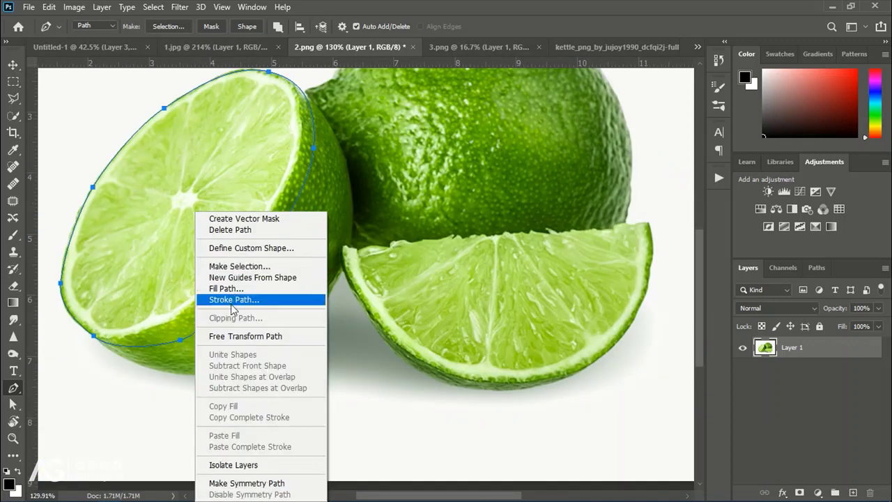
{"action": "left_click", "coordinate": [223, 267]}
{"action": "left_click", "coordinate": [518, 136]}
- Drag the lime slice into Untitled-1 and roughly scale and rotate it over the teapot top
{"action": "key", "text": "v"}
{"action": "right_click", "coordinate": [150, 179]}
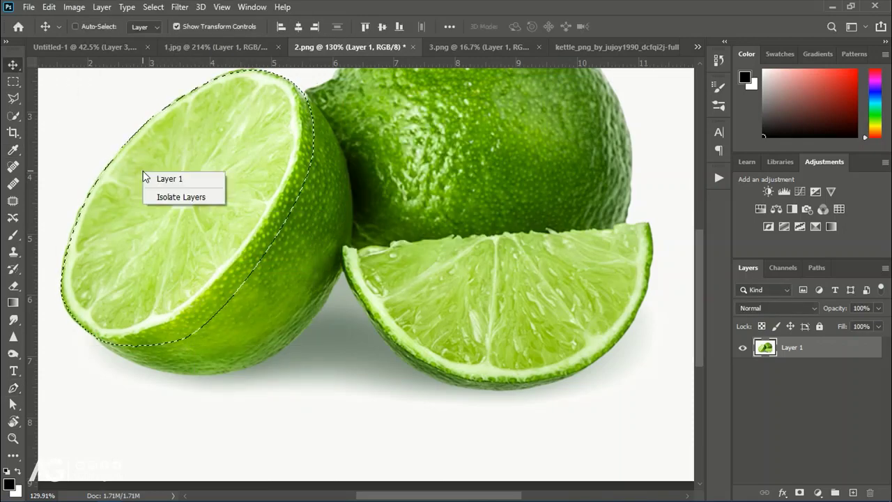
{"action": "left_click_drag", "start_coordinate": [175, 226], "coordinate": [310, 312]}
{"action": "key", "text": "ctrl+t"}
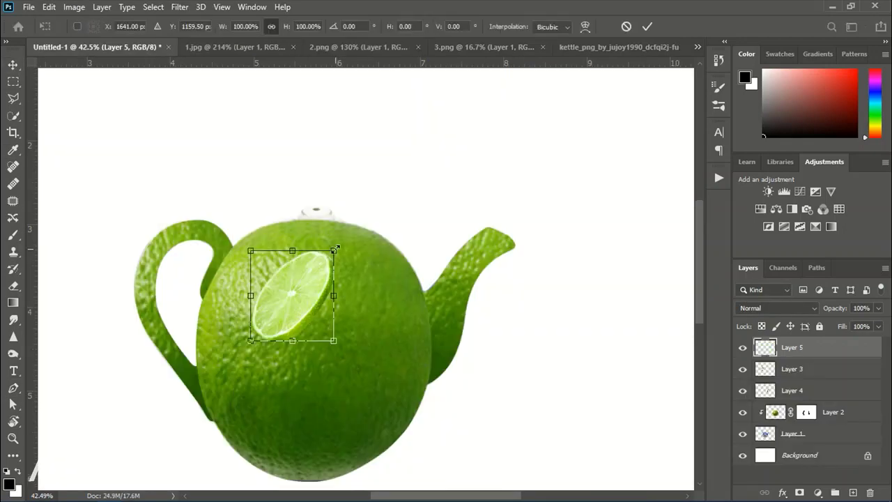
{"action": "mouse_move", "coordinate": [333, 250]}
{"action": "left_mouse_down"}
{"action": "mouse_move", "coordinate": [472, 221]}
{"action": "mouse_move", "coordinate": [459, 257]}
{"action": "mouse_move", "coordinate": [315, 301]}
{"action": "mouse_move", "coordinate": [315, 290]}
{"action": "left_mouse_up"}
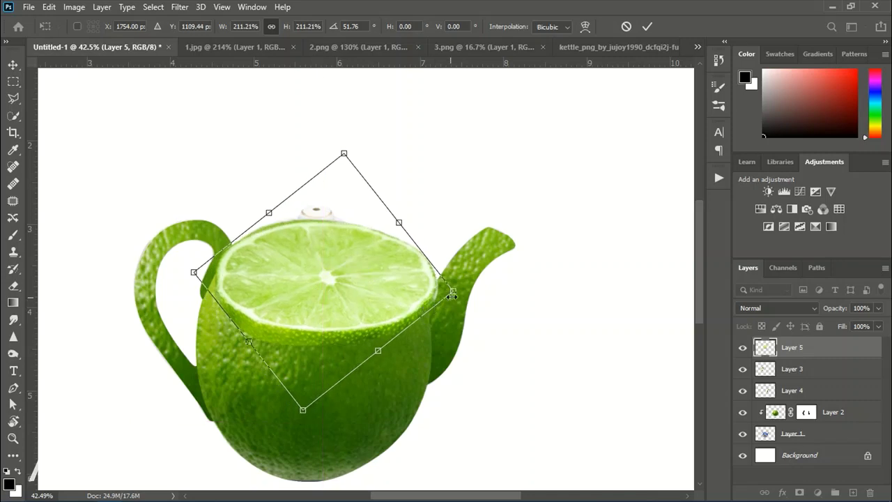
{"action": "left_click_drag", "start_coordinate": [454, 289], "coordinate": [418, 285]}
{"action": "left_click_drag", "start_coordinate": [200, 266], "coordinate": [217, 267]}
- Flatten and skew the lime slice into an oval lid and position it on the teapot
{"action": "scroll", "coordinate": [272, 251], "scroll_direction": "up", "scroll_amount": 1}
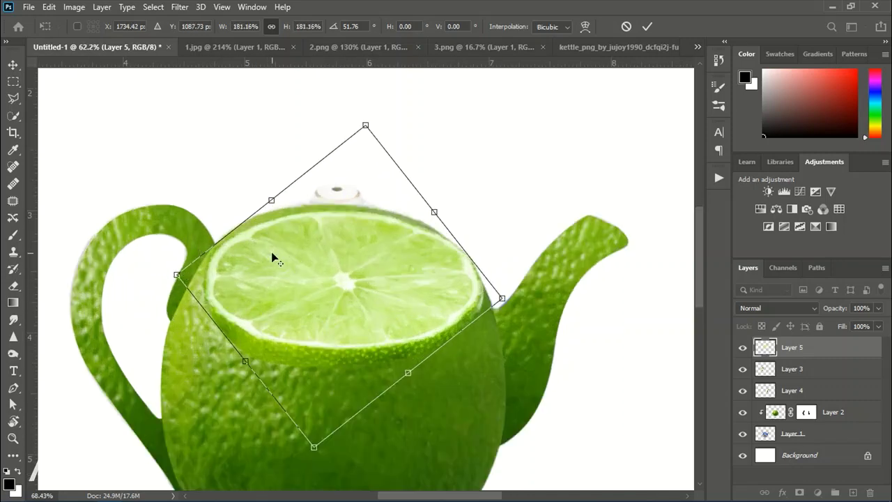
{"action": "scroll", "coordinate": [271, 252], "scroll_direction": "up", "scroll_amount": 1}
{"action": "scroll", "coordinate": [323, 303], "scroll_direction": "up", "scroll_amount": 1}
{"action": "mouse_move", "coordinate": [516, 286]}
{"action": "left_mouse_down"}
{"action": "mouse_move", "coordinate": [528, 323]}
{"action": "mouse_move", "coordinate": [529, 315]}
{"action": "left_mouse_up"}
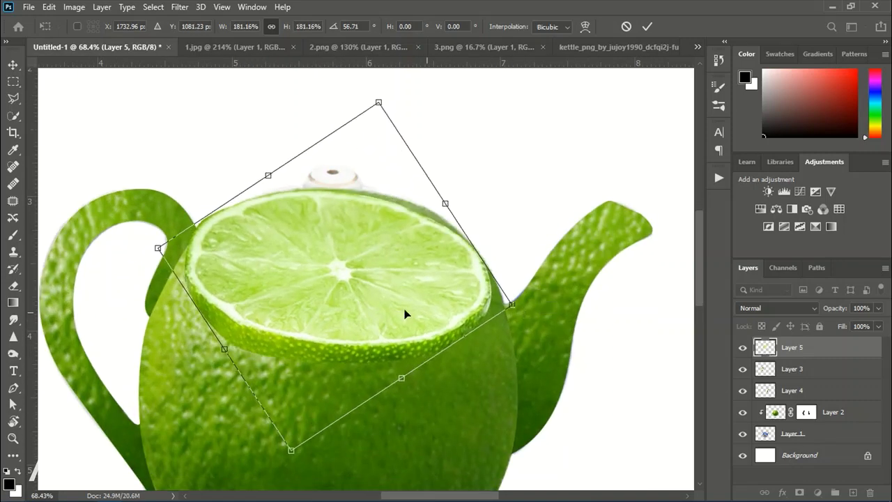
{"action": "scroll", "coordinate": [404, 313], "scroll_direction": "down", "scroll_amount": 1}
{"action": "left_click_drag", "start_coordinate": [405, 313], "coordinate": [372, 302]}
{"action": "left_click_drag", "start_coordinate": [510, 296], "coordinate": [521, 296]}
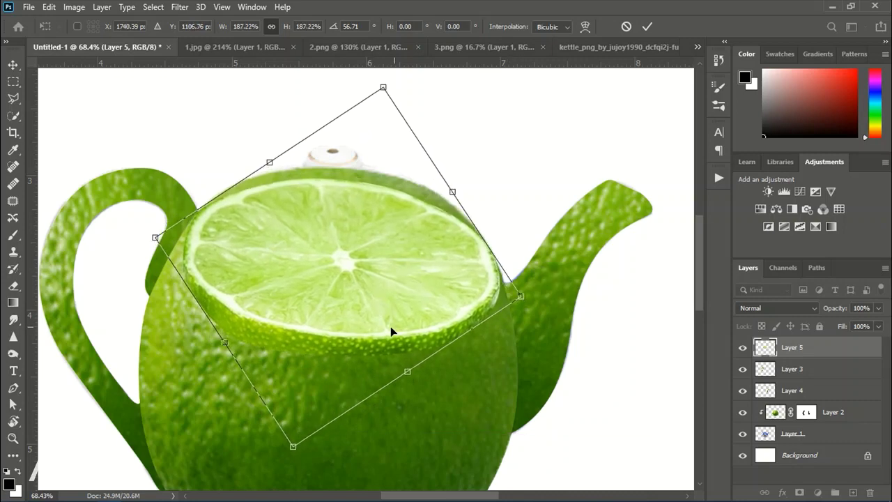
{"action": "left_click_drag", "start_coordinate": [383, 89], "coordinate": [353, 162]}
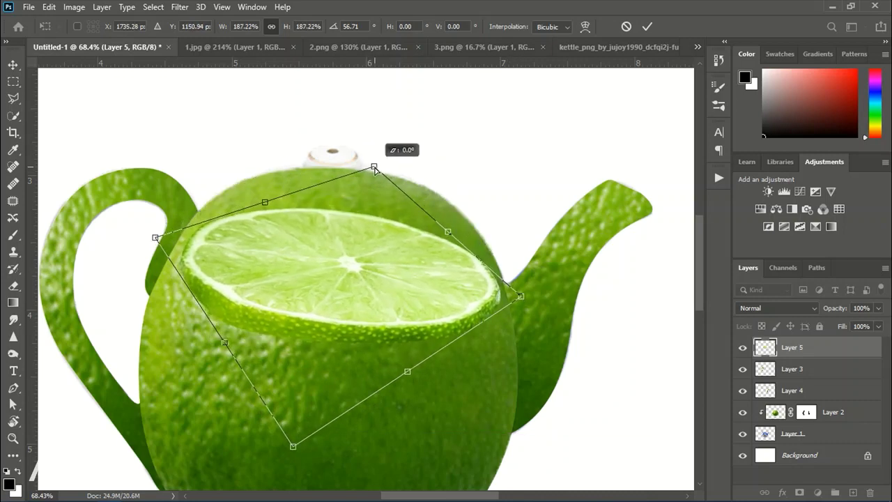
{"action": "left_click_drag", "start_coordinate": [293, 446], "coordinate": [281, 426]}
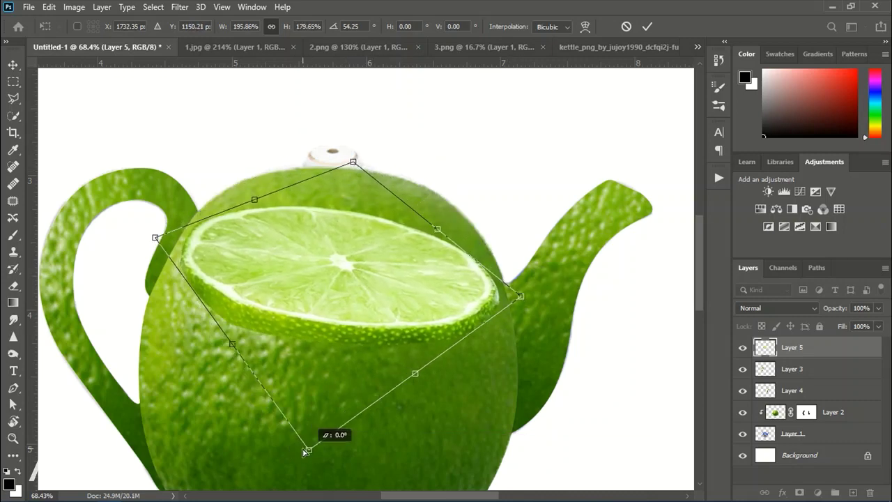
{"action": "mouse_move", "coordinate": [373, 307]}
{"action": "left_mouse_down"}
{"action": "mouse_move", "coordinate": [372, 277]}
{"action": "mouse_move", "coordinate": [325, 279]}
{"action": "left_mouse_up"}
{"action": "key", "text": "Return"}
- Shrink the lime slice slightly and nudge it upward to finalize its placement
{"action": "key", "text": "ctrl+t"}
{"action": "mouse_move", "coordinate": [498, 319]}
{"action": "left_mouse_down"}
{"action": "mouse_move", "coordinate": [504, 324]}
{"action": "mouse_move", "coordinate": [494, 328]}
{"action": "mouse_move", "coordinate": [498, 316]}
{"action": "left_mouse_up"}
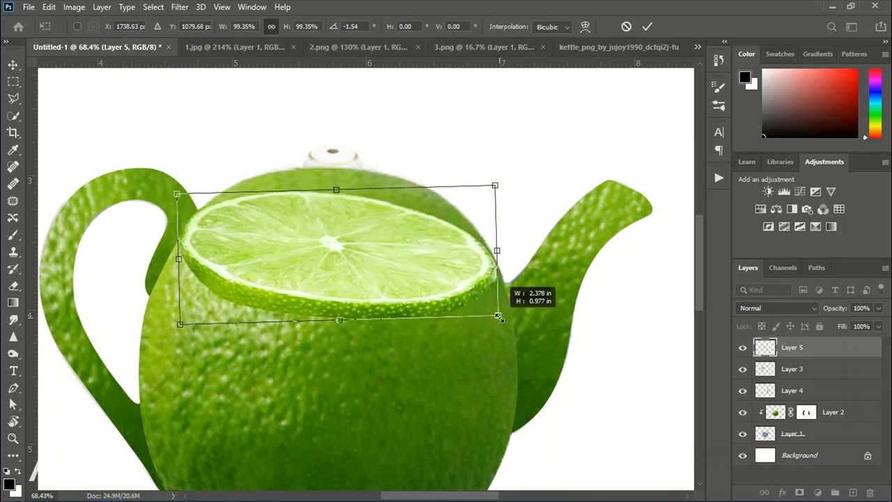
{"action": "left_click_drag", "start_coordinate": [179, 194], "coordinate": [179, 193]}
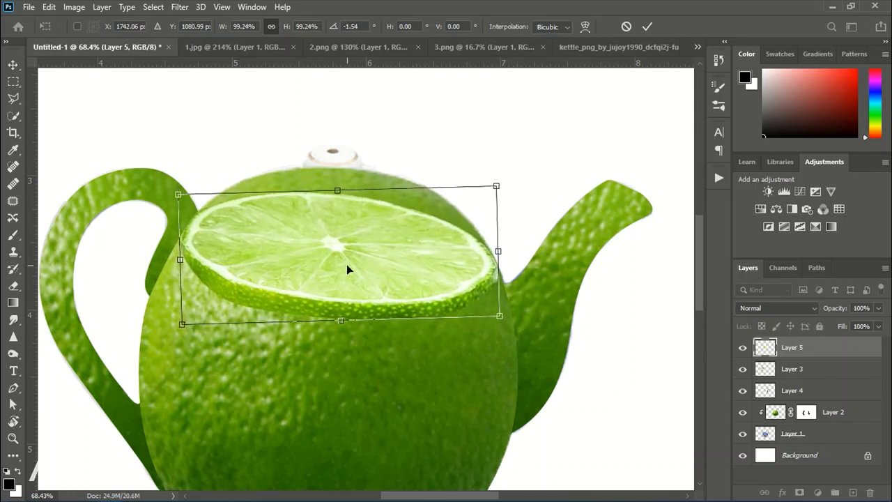
{"action": "key", "text": "shift+Up"}
{"action": "key", "text": "shift+Up"}
{"action": "key", "text": "shift+Up"}
{"action": "left_click_drag", "start_coordinate": [179, 182], "coordinate": [186, 185]}
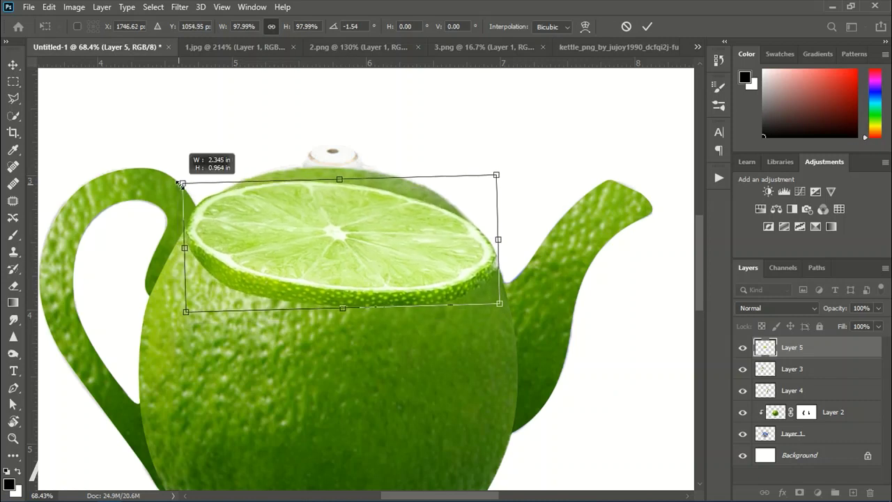
{"action": "left_click_drag", "start_coordinate": [500, 307], "coordinate": [494, 302]}
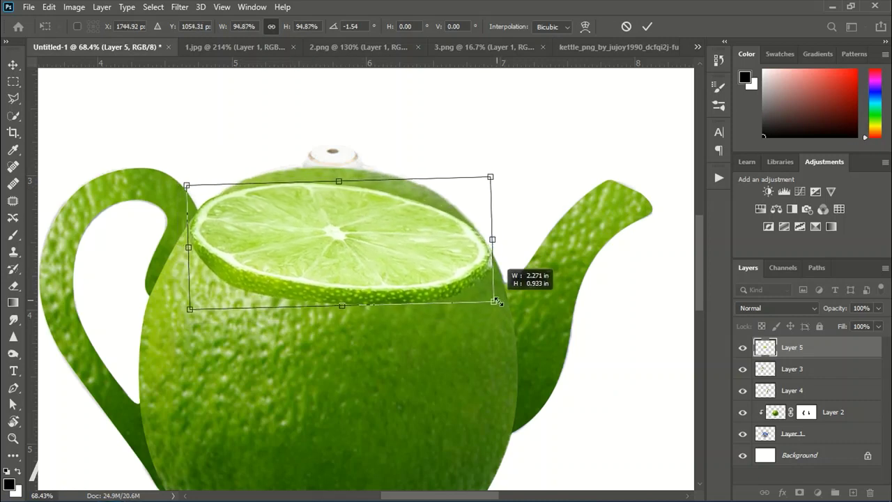
{"action": "left_click_drag", "start_coordinate": [187, 185], "coordinate": [187, 184]}
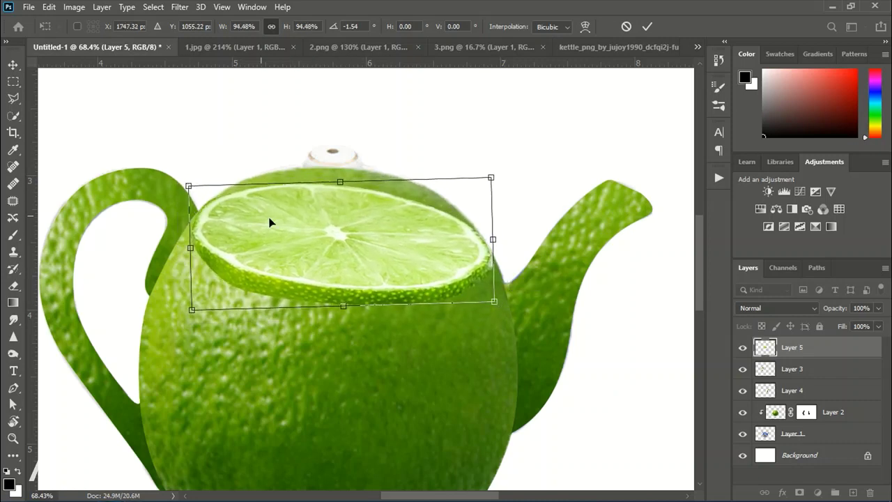
{"action": "key", "text": "Return"}
{"action": "scroll", "coordinate": [429, 254], "scroll_direction": "up", "scroll_amount": 2}
{"action": "scroll", "coordinate": [418, 254], "scroll_direction": "up", "scroll_amount": 1}
- Add a layer mask to the lime slice and choose a large soft round brush
{"action": "left_click", "coordinate": [799, 492]}
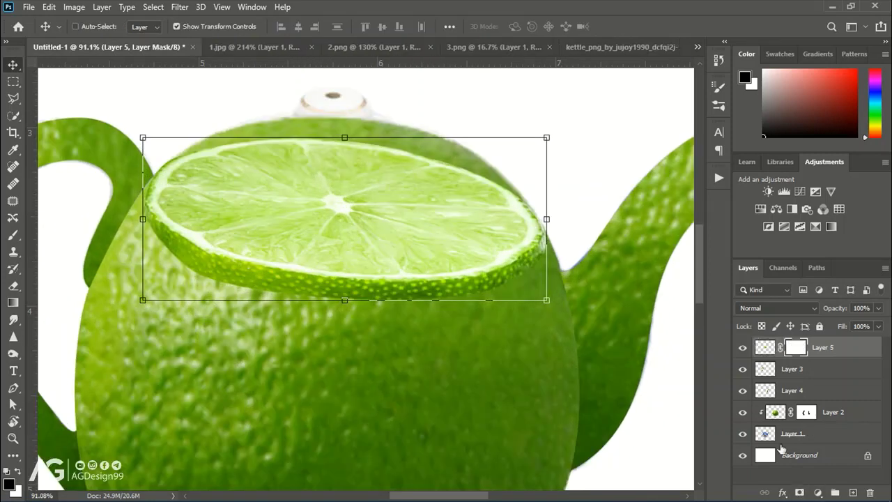
{"action": "left_click", "coordinate": [13, 235]}
{"action": "left_click", "coordinate": [87, 26]}
{"action": "left_click", "coordinate": [108, 155]}
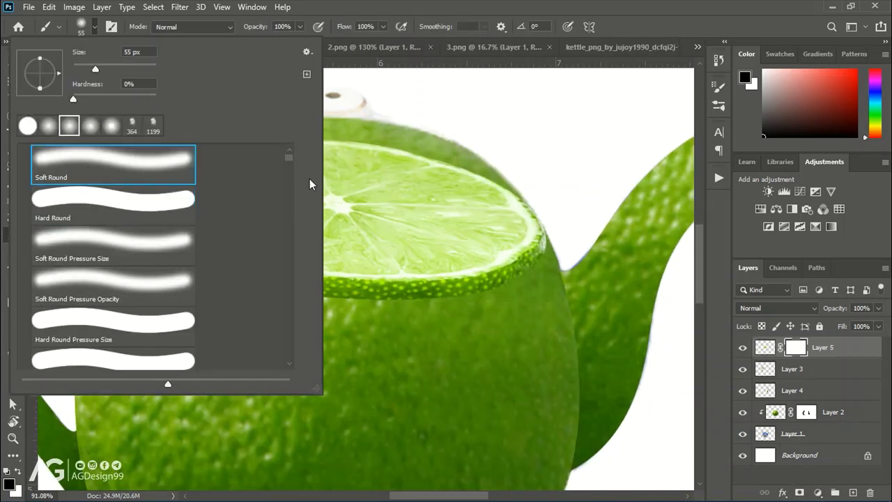
{"action": "right_click", "coordinate": [391, 230]}
{"action": "key", "text": "Escape"}
{"action": "scroll", "coordinate": [547, 277], "scroll_direction": "up", "scroll_amount": 6}
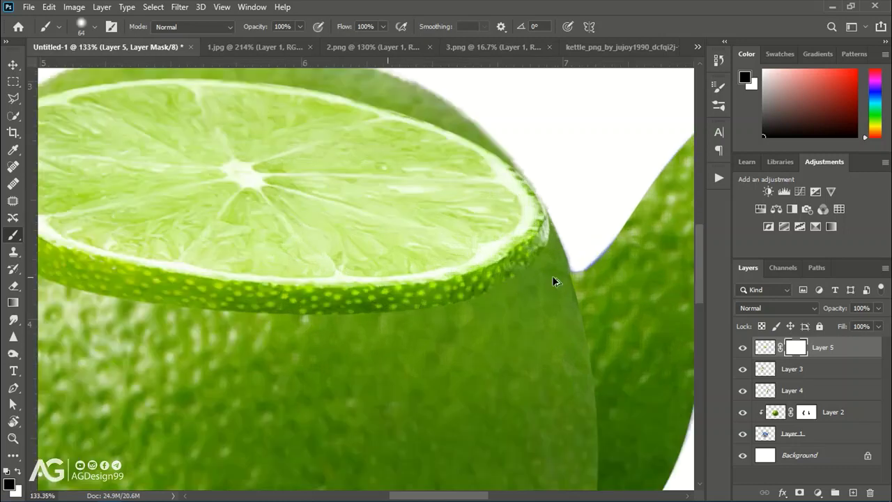
{"action": "scroll", "coordinate": [561, 246], "scroll_direction": "down", "scroll_amount": 1}
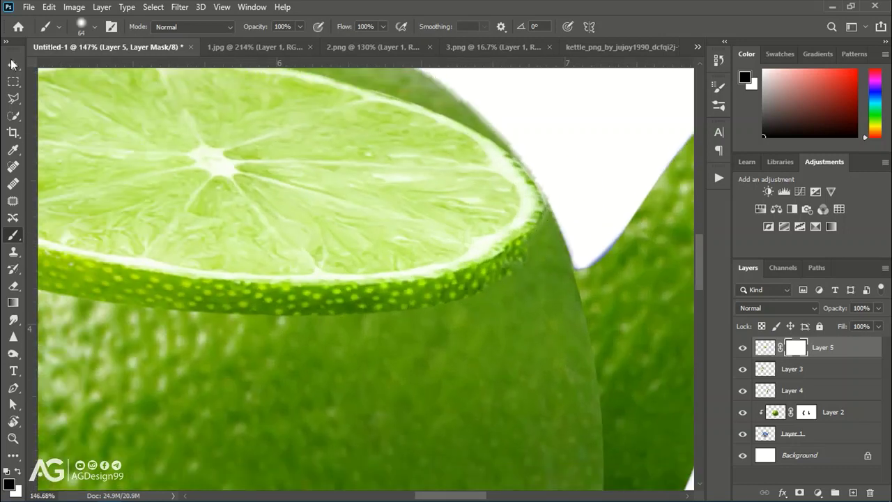
{"action": "key", "text": "ctrl+t"}
{"action": "left_click_drag", "start_coordinate": [552, 187], "coordinate": [556, 186]}
{"action": "key", "text": "Return"}
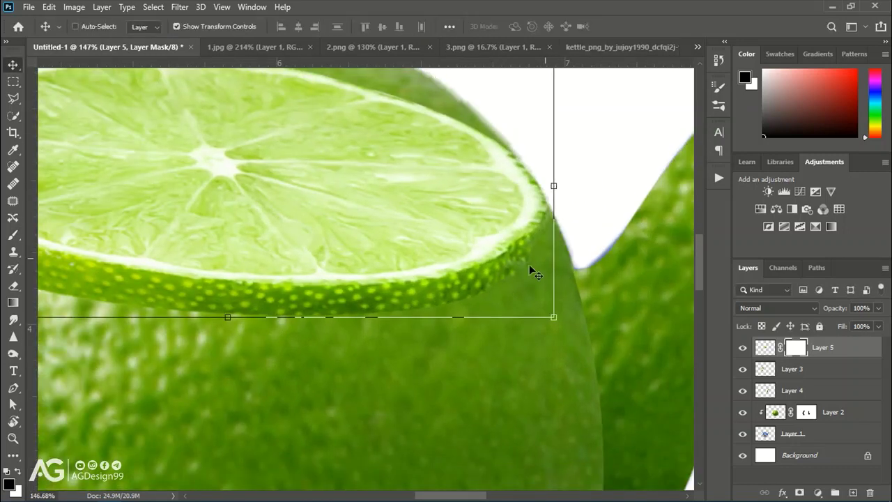
- Paint the mask to hide the dotted rim along the slice's edge
{"action": "mouse_move", "coordinate": [545, 267]}
{"action": "left_mouse_down"}
{"action": "mouse_move", "coordinate": [528, 293]}
{"action": "mouse_move", "coordinate": [342, 310]}
{"action": "left_mouse_up"}
{"action": "scroll", "coordinate": [418, 318], "scroll_direction": "left", "scroll_amount": 5}
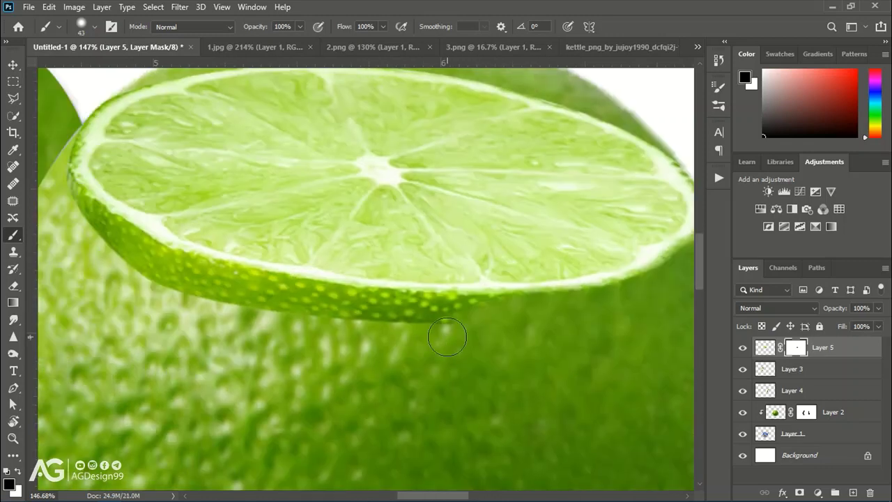
{"action": "left_click_drag", "start_coordinate": [502, 305], "coordinate": [279, 310]}
{"action": "scroll", "coordinate": [449, 329], "scroll_direction": "left", "scroll_amount": 3}
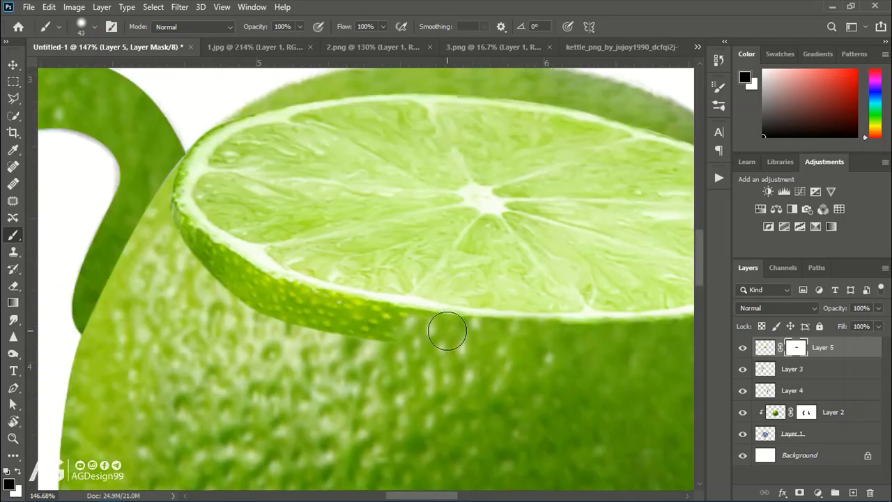
{"action": "left_click_drag", "start_coordinate": [449, 328], "coordinate": [311, 307]}
{"action": "scroll", "coordinate": [311, 307], "scroll_direction": "left", "scroll_amount": 3}
{"action": "mouse_move", "coordinate": [409, 339]}
{"action": "left_mouse_down"}
{"action": "mouse_move", "coordinate": [319, 309]}
{"action": "mouse_move", "coordinate": [339, 319]}
{"action": "left_mouse_up"}
{"action": "scroll", "coordinate": [318, 308], "scroll_direction": "left", "scroll_amount": 3}
{"action": "left_click_drag", "start_coordinate": [309, 280], "coordinate": [349, 343]}
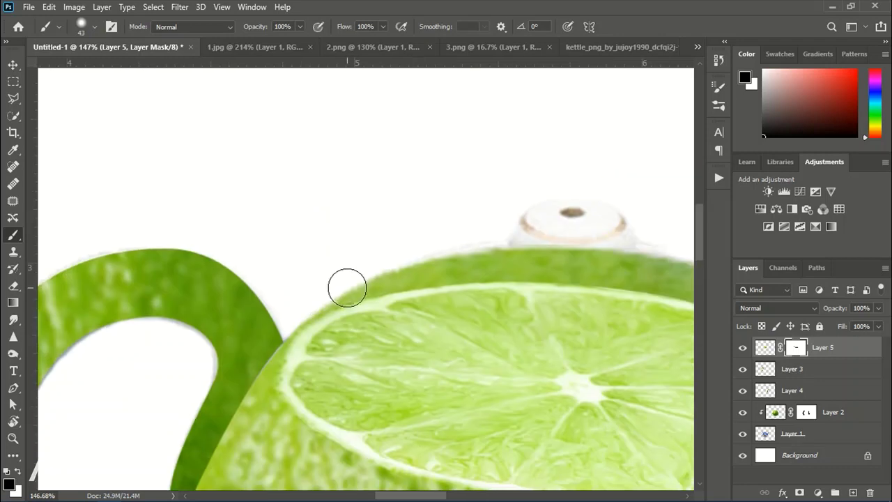
- Zoom out to view the whole teapot, then bring up the 1.jpg whole-lime document
{"action": "scroll", "coordinate": [346, 285], "scroll_direction": "down", "scroll_amount": 4}
{"action": "left_click_drag", "start_coordinate": [422, 412], "coordinate": [412, 219]}
{"action": "scroll", "coordinate": [412, 219], "scroll_direction": "down", "scroll_amount": 1}
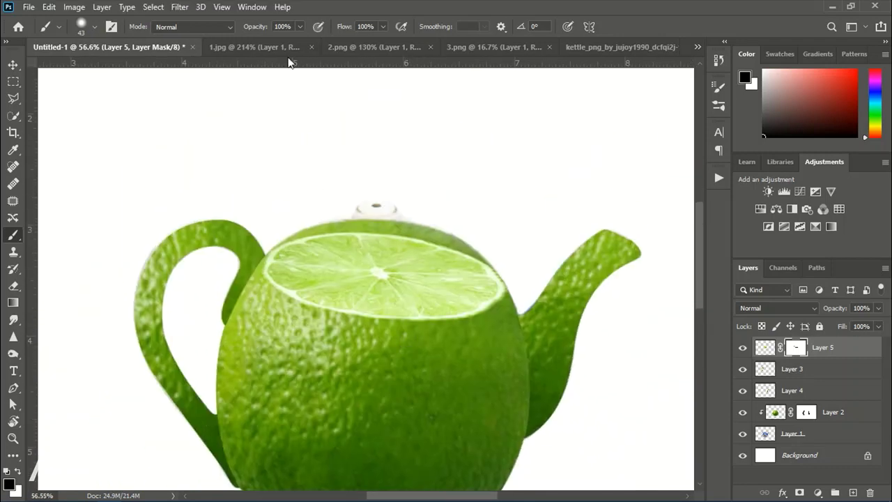
{"action": "left_click", "coordinate": [251, 47]}
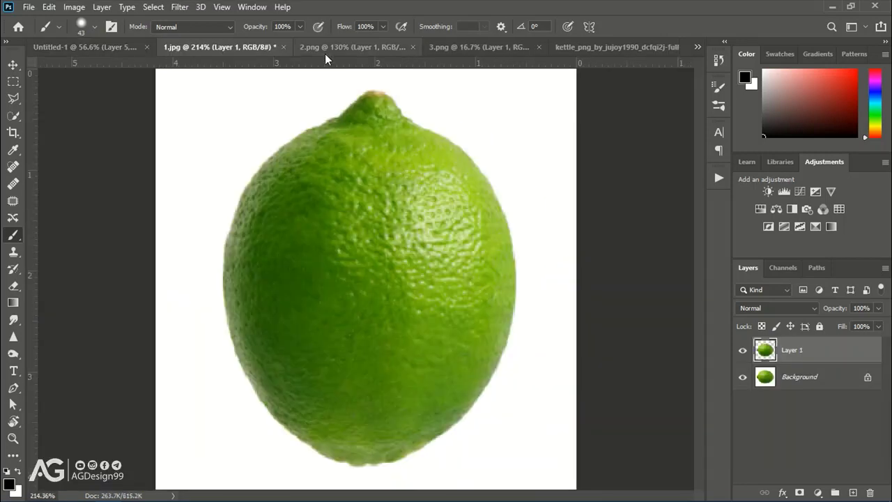
- Copy the lime's top tip from 1.jpg and paste it into Untitled-1
{"action": "left_click", "coordinate": [742, 377]}
{"action": "left_click", "coordinate": [13, 81]}
{"action": "mouse_move", "coordinate": [555, 89]}
{"action": "left_mouse_down"}
{"action": "mouse_move", "coordinate": [179, 252]}
{"action": "mouse_move", "coordinate": [189, 213]}
{"action": "left_mouse_up"}
{"action": "left_click", "coordinate": [44, 8]}
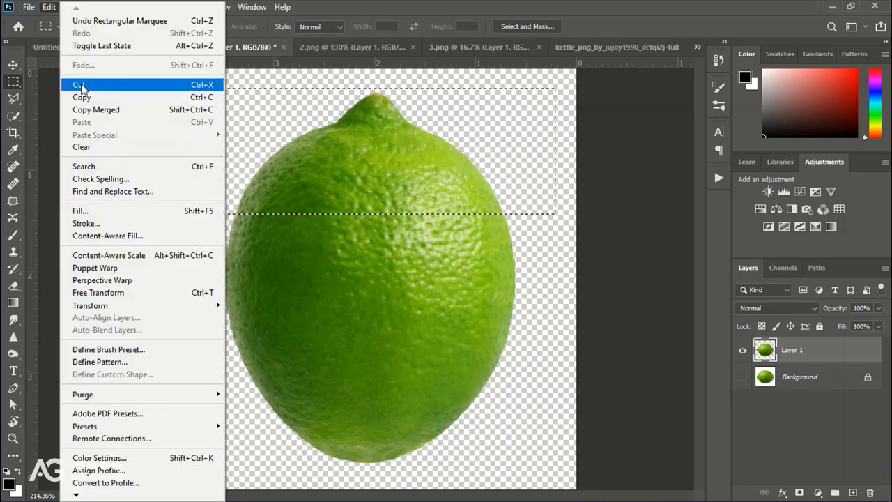
{"action": "left_click", "coordinate": [82, 87]}
{"action": "left_click", "coordinate": [118, 46]}
{"action": "left_click", "coordinate": [48, 7]}
{"action": "left_click", "coordinate": [95, 117]}
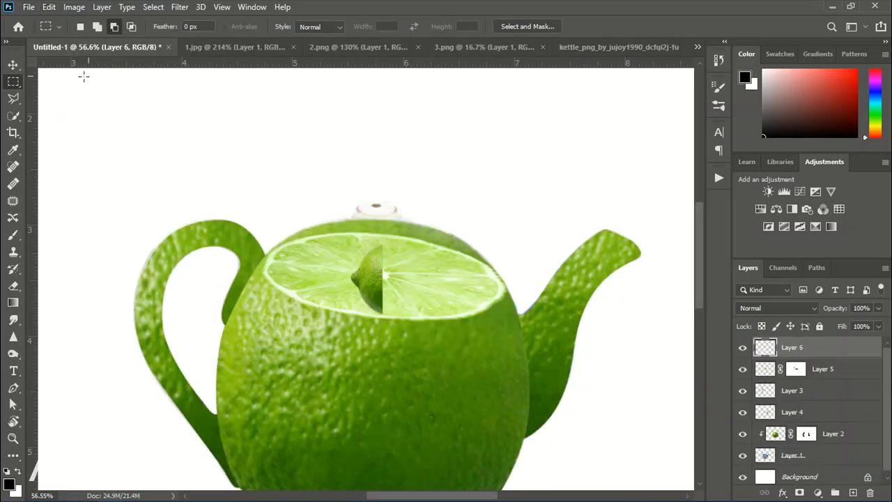
- Turn the lime tip a quarter turn, enlarge it, and move it down over the teapot body
{"action": "key", "text": "ctrl+t"}
{"action": "left_click_drag", "start_coordinate": [418, 307], "coordinate": [436, 317]}
{"action": "left_click_drag", "start_coordinate": [404, 261], "coordinate": [577, 214]}
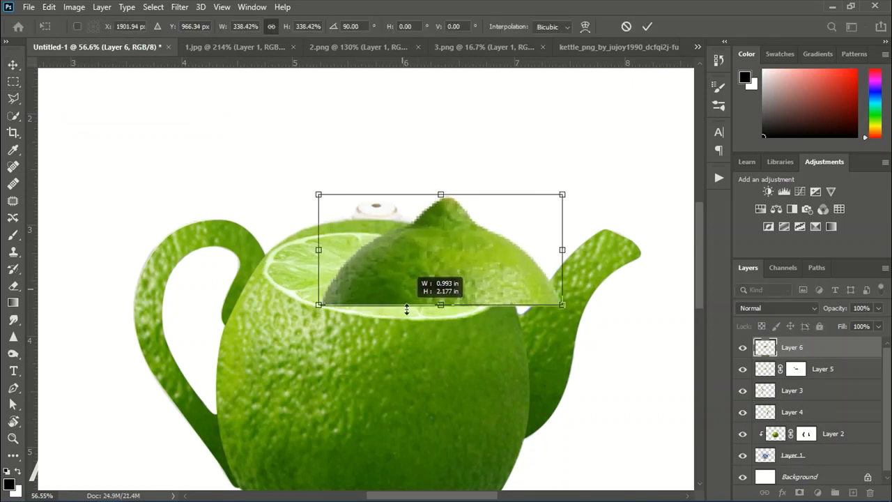
{"action": "left_click_drag", "start_coordinate": [446, 279], "coordinate": [393, 247]}
{"action": "mouse_move", "coordinate": [508, 279]}
{"action": "left_mouse_down"}
{"action": "mouse_move", "coordinate": [502, 274]}
{"action": "mouse_move", "coordinate": [495, 291]}
{"action": "left_mouse_up"}
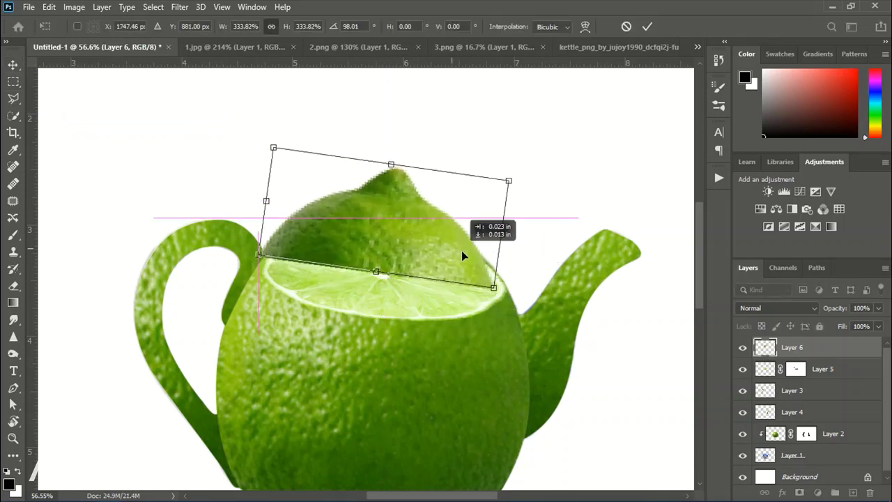
{"action": "left_click_drag", "start_coordinate": [437, 241], "coordinate": [471, 254]}
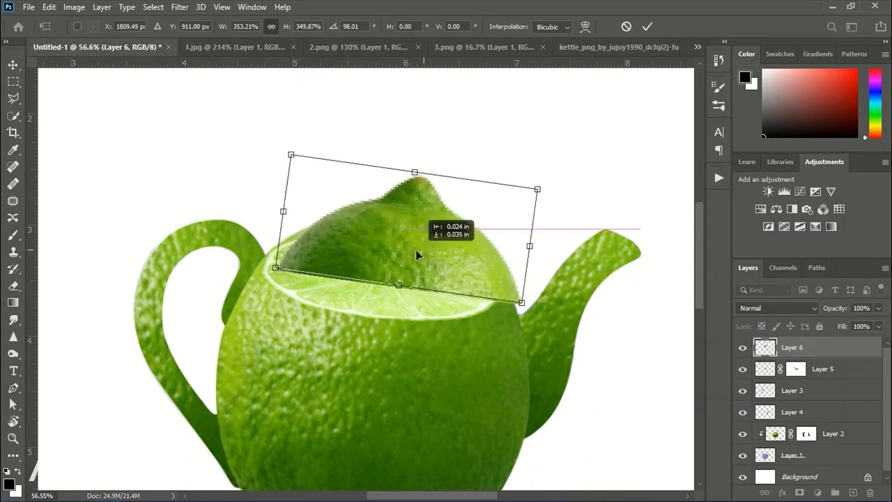
{"action": "left_click_drag", "start_coordinate": [415, 249], "coordinate": [428, 241]}
{"action": "left_click_drag", "start_coordinate": [422, 176], "coordinate": [418, 182]}
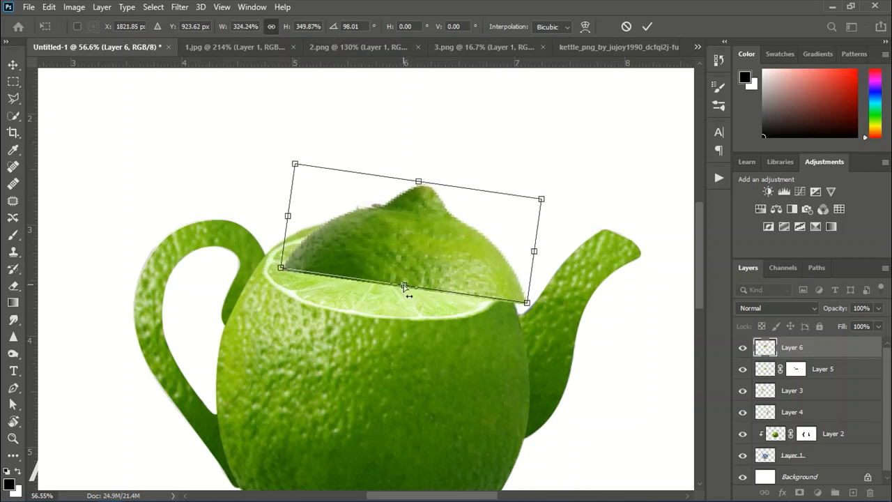
{"action": "key", "text": "Return"}
{"action": "left_click_drag", "start_coordinate": [418, 274], "coordinate": [431, 356]}
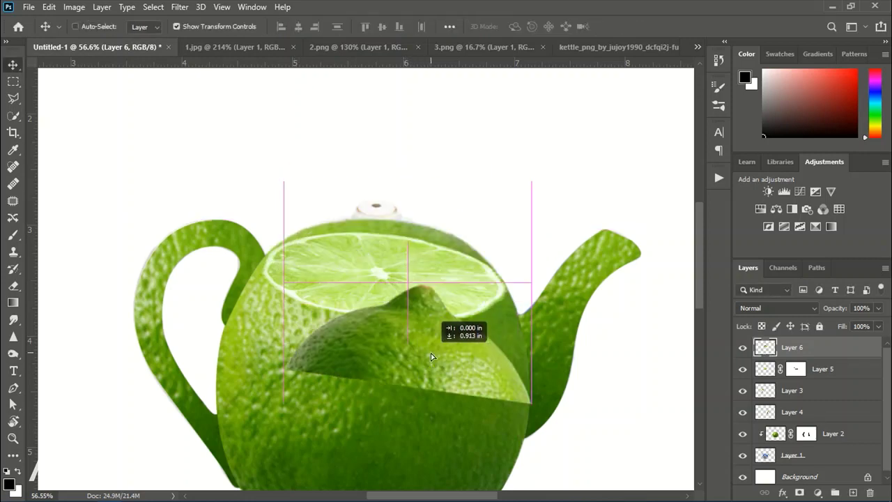
{"action": "scroll", "coordinate": [408, 245], "scroll_direction": "down", "scroll_amount": 2}
- Paint Layer 2's mask at the top and mask out Layer 1's blue lid above the lime
{"action": "left_click", "coordinate": [834, 434]}
{"action": "left_click", "coordinate": [12, 234]}
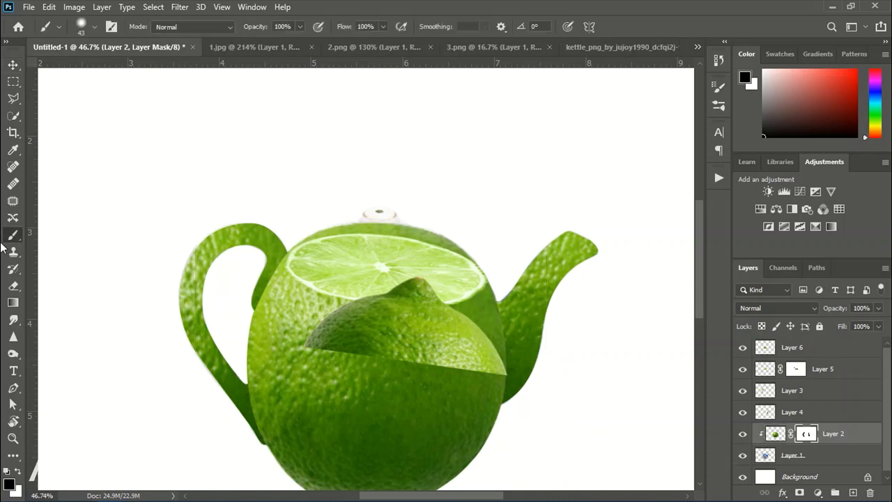
{"action": "left_click_drag", "start_coordinate": [450, 241], "coordinate": [460, 245]}
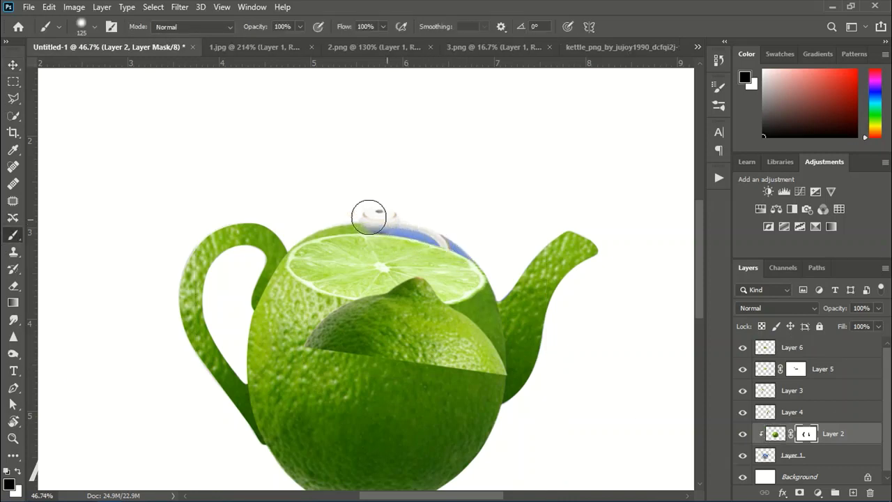
{"action": "scroll", "coordinate": [408, 238], "scroll_direction": "down", "scroll_amount": 5}
{"action": "left_click", "coordinate": [743, 455]}
{"action": "left_click", "coordinate": [743, 456]}
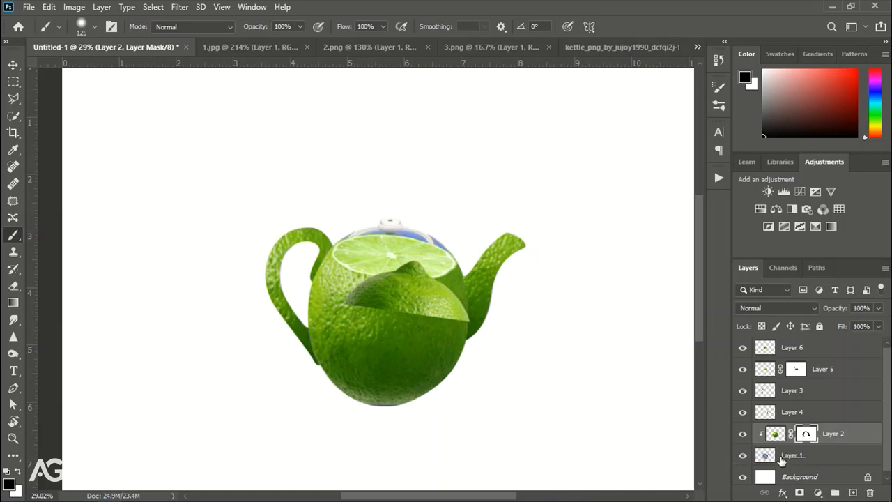
{"action": "left_click", "coordinate": [783, 459]}
{"action": "left_click", "coordinate": [799, 492]}
{"action": "left_click_drag", "start_coordinate": [350, 249], "coordinate": [427, 237]}
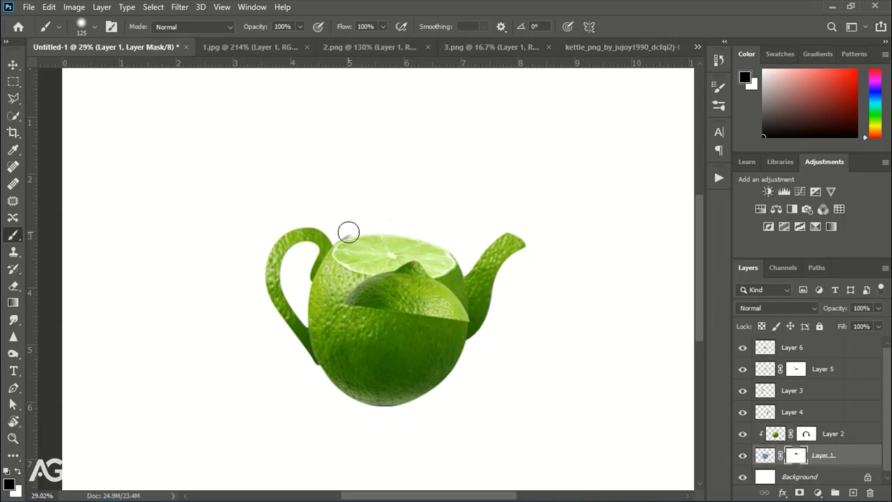
- Move the lime tip onto the teapot opening and tilt it slightly as a lid
{"action": "left_click", "coordinate": [12, 65]}
{"action": "mouse_move", "coordinate": [429, 297]}
{"action": "left_mouse_down"}
{"action": "mouse_move", "coordinate": [422, 255]}
{"action": "mouse_move", "coordinate": [401, 253]}
{"action": "left_mouse_up"}
{"action": "scroll", "coordinate": [418, 252], "scroll_direction": "up", "scroll_amount": 3}
{"action": "key", "text": "ctrl+t"}
{"action": "mouse_move", "coordinate": [514, 281]}
{"action": "left_mouse_down"}
{"action": "mouse_move", "coordinate": [506, 285]}
{"action": "mouse_move", "coordinate": [509, 278]}
{"action": "left_mouse_up"}
{"action": "left_click_drag", "start_coordinate": [511, 160], "coordinate": [517, 153]}
{"action": "key", "text": "Return"}
{"action": "mouse_move", "coordinate": [443, 247]}
{"action": "left_mouse_down"}
{"action": "mouse_move", "coordinate": [453, 259]}
{"action": "mouse_move", "coordinate": [431, 255]}
{"action": "left_mouse_up"}
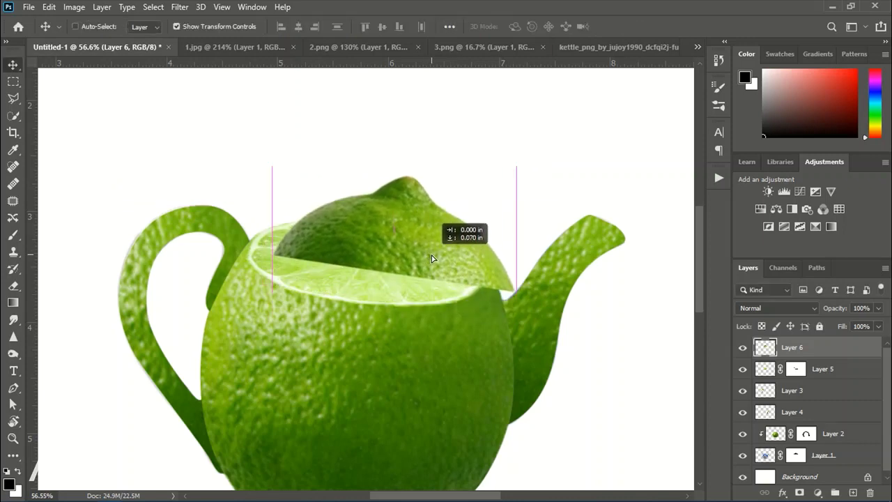
- Settle the lime lid in place and pick a hard round brush for stroking
{"action": "left_click_drag", "start_coordinate": [431, 255], "coordinate": [432, 256]}
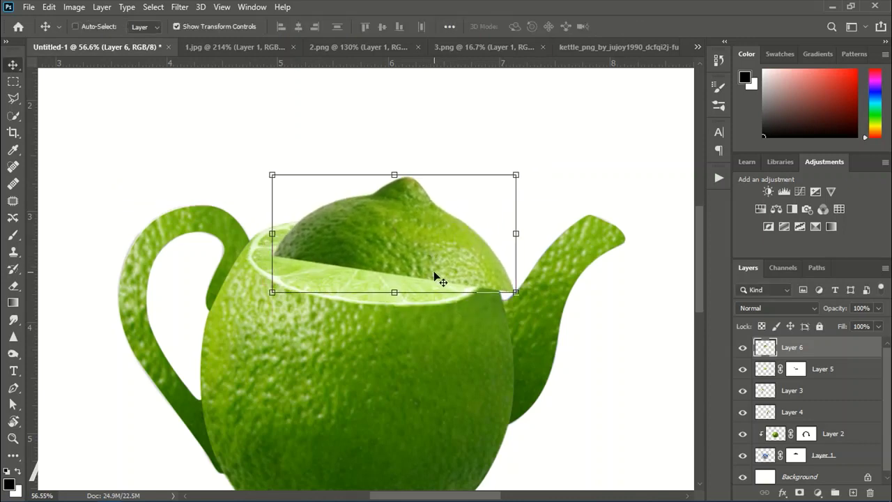
{"action": "scroll", "coordinate": [434, 277], "scroll_direction": "down", "scroll_amount": 2}
{"action": "left_click", "coordinate": [742, 347]}
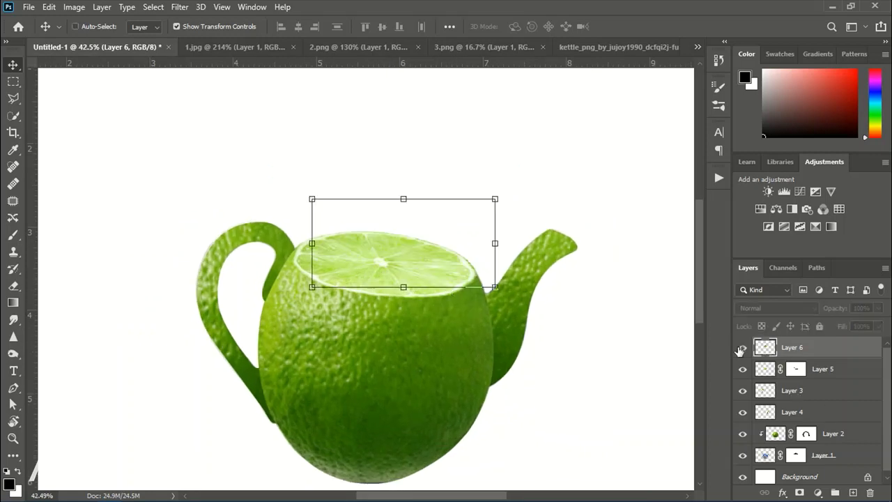
{"action": "left_click", "coordinate": [11, 237]}
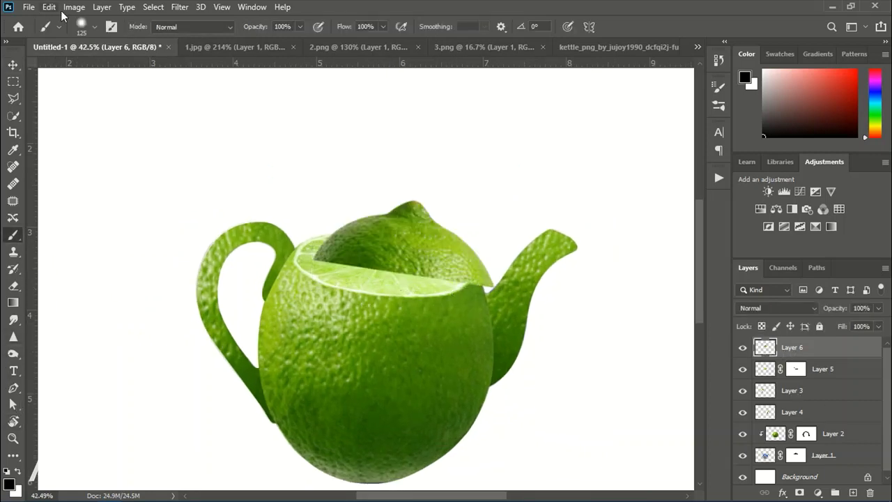
{"action": "left_click", "coordinate": [85, 26]}
{"action": "left_click", "coordinate": [112, 202]}
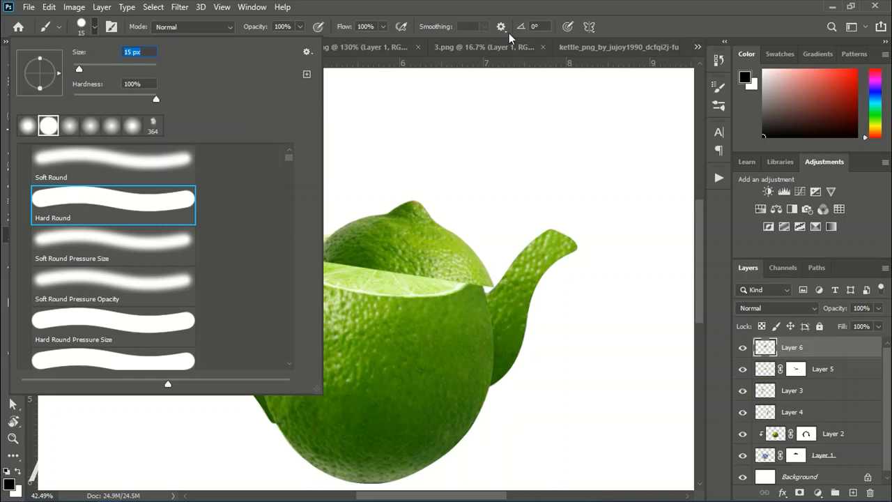
{"action": "key", "text": "Escape"}
{"action": "key", "text": "p"}
{"action": "scroll", "coordinate": [390, 248], "scroll_direction": "up", "scroll_amount": 2}
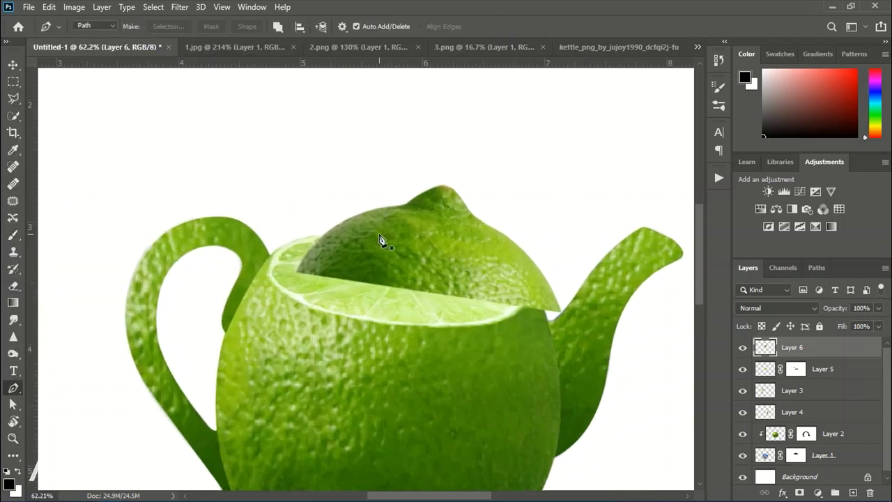
{"action": "scroll", "coordinate": [379, 239], "scroll_direction": "up", "scroll_amount": 2}
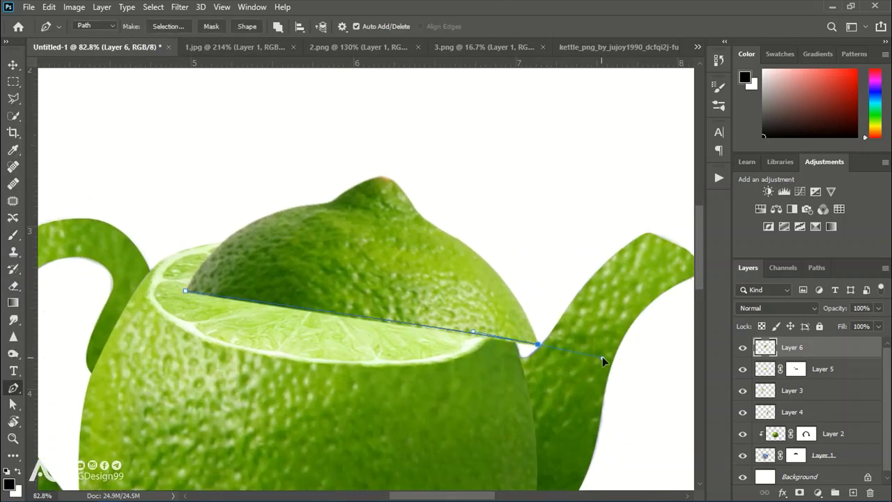
- Try stroking the lid path, undo the thick dark stroke, and pick Hard Round Pressure Size
{"action": "right_click", "coordinate": [446, 341]}
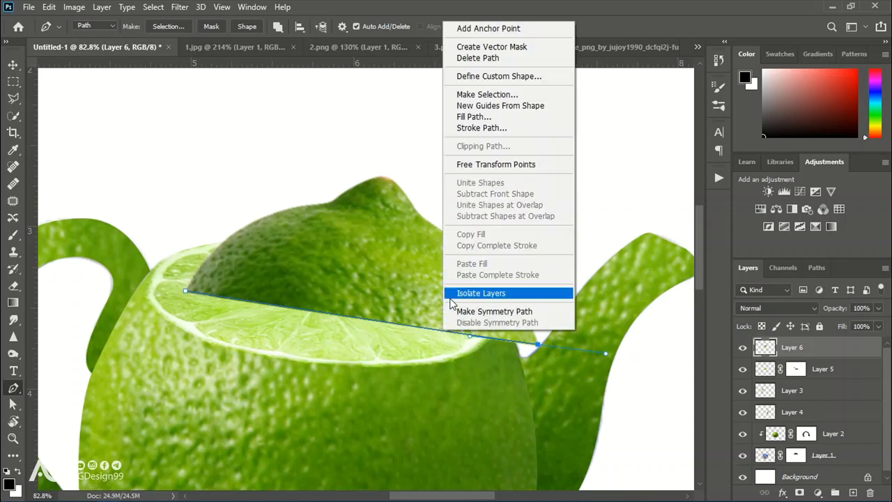
{"action": "left_click", "coordinate": [467, 124]}
{"action": "left_click", "coordinate": [535, 152]}
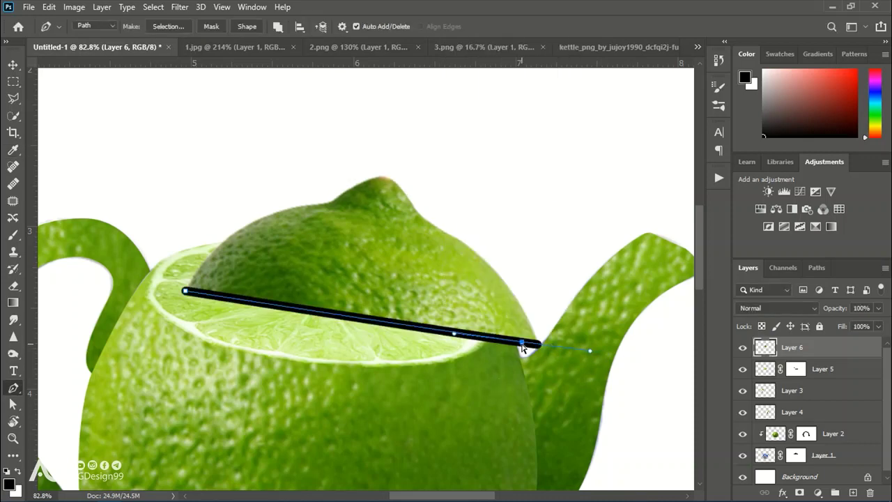
{"action": "key", "text": "ctrl+z"}
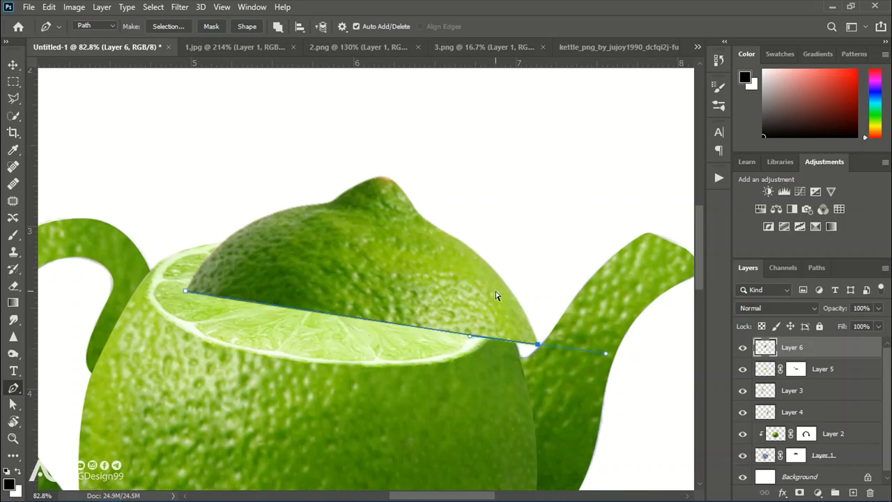
{"action": "key", "text": "b"}
{"action": "right_click", "coordinate": [161, 144]}
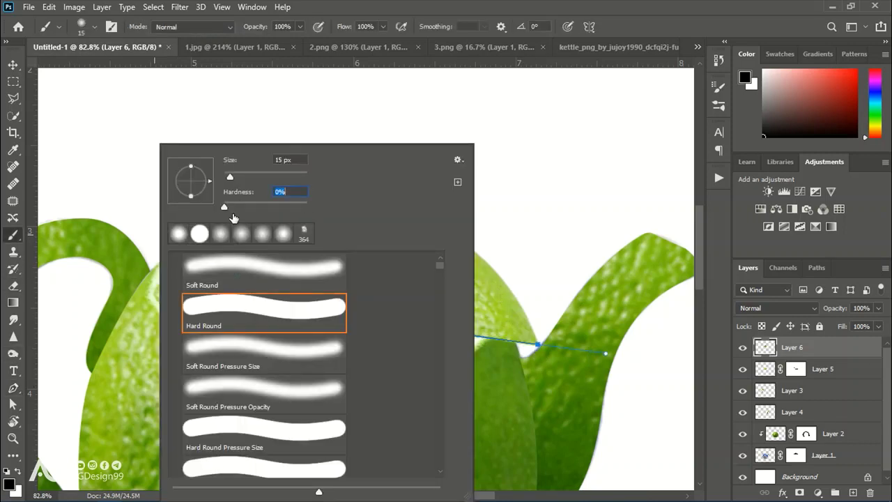
{"action": "left_click", "coordinate": [248, 430]}
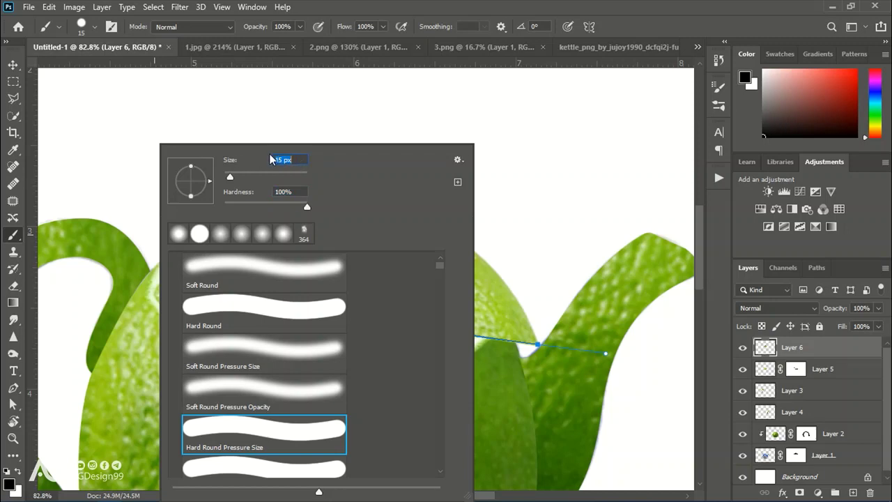
{"action": "left_click", "coordinate": [280, 159]}
{"action": "type", "text": "8"}
{"action": "key", "text": "Return"}
- Stroke the lid path with the brush again and undo the black result
{"action": "left_click", "coordinate": [13, 388]}
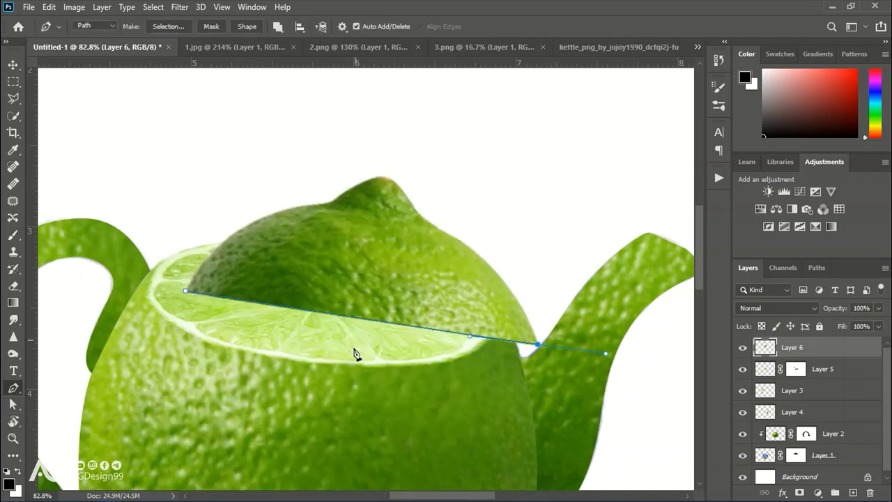
{"action": "right_click", "coordinate": [394, 326]}
{"action": "left_click", "coordinate": [433, 114]}
{"action": "left_click", "coordinate": [493, 146]}
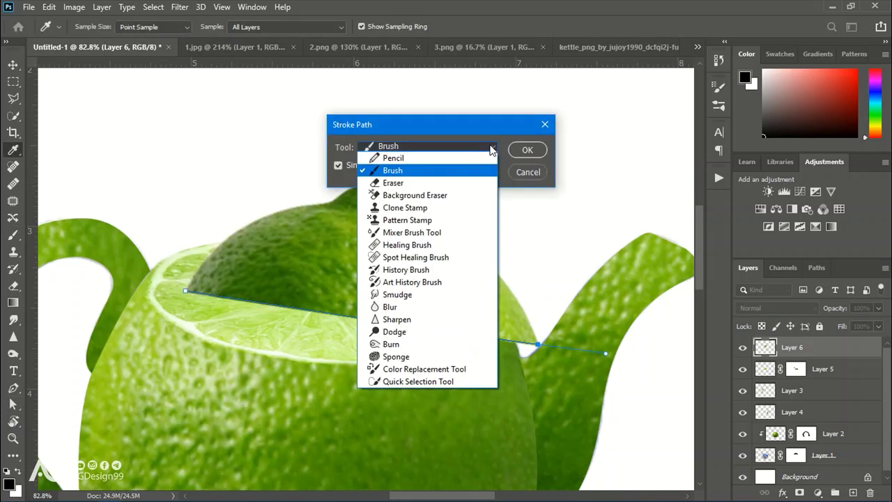
{"action": "left_click", "coordinate": [491, 147]}
{"action": "left_click", "coordinate": [525, 151]}
{"action": "key", "text": "ctrl+z"}
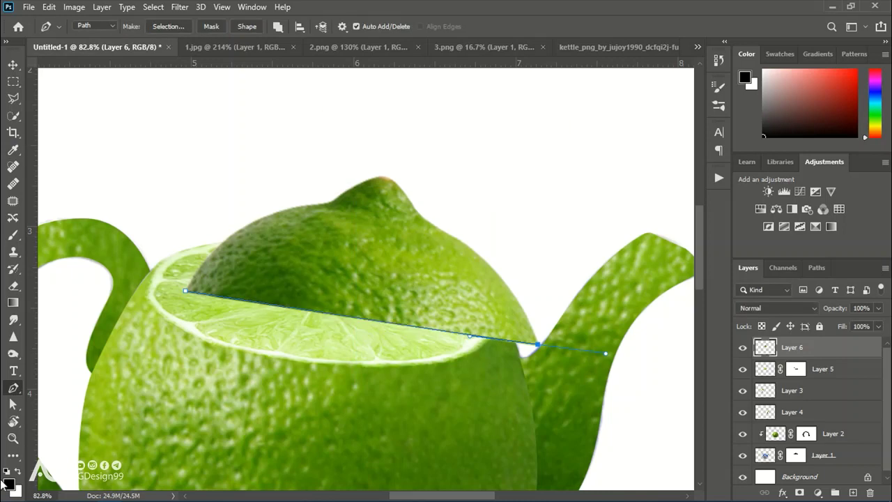
- Set the foreground to white, stroke the lid-edge path, and delete the work path
{"action": "left_click", "coordinate": [9, 484]}
{"action": "left_click", "coordinate": [522, 201]}
{"action": "key", "text": "Return"}
{"action": "right_click", "coordinate": [460, 324]}
{"action": "left_click", "coordinate": [500, 119]}
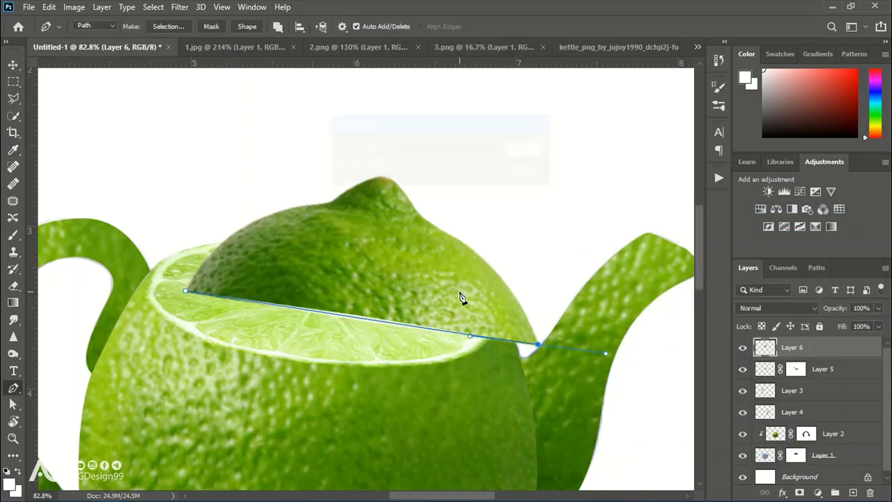
{"action": "key", "text": "Return"}
{"action": "right_click", "coordinate": [403, 329]}
{"action": "left_click", "coordinate": [437, 54]}
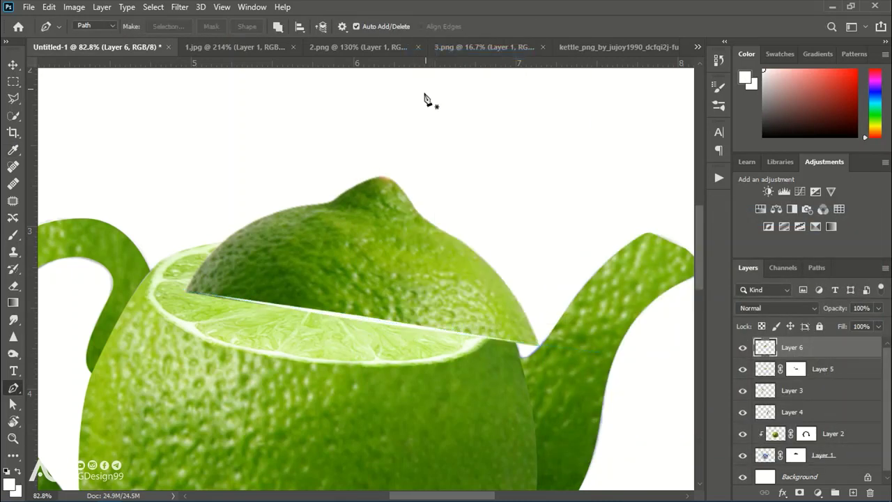
- Switch to the Move tool and scroll around to review the white lid highlight
{"action": "left_click", "coordinate": [13, 65]}
{"action": "scroll", "coordinate": [407, 349], "scroll_direction": "up", "scroll_amount": 1, "text": "alt"}
{"action": "scroll", "coordinate": [391, 327], "scroll_direction": "up", "scroll_amount": 1, "text": "alt"}
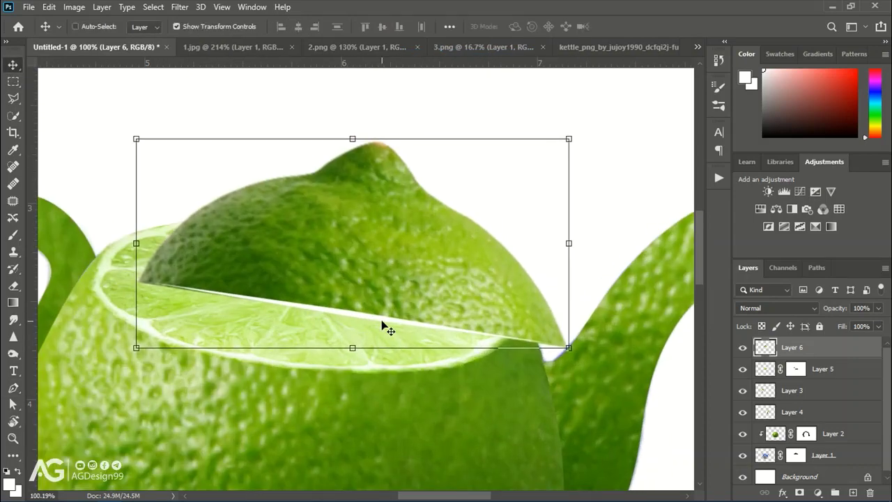
{"action": "scroll", "coordinate": [432, 361], "scroll_direction": "down", "scroll_amount": 3, "text": "alt"}
{"action": "scroll", "coordinate": [432, 361], "scroll_direction": "down", "scroll_amount": 3, "text": "alt"}
{"action": "scroll", "coordinate": [378, 319], "scroll_direction": "up", "scroll_amount": 1, "text": "alt"}
{"action": "scroll", "coordinate": [379, 318], "scroll_direction": "up", "scroll_amount": 1, "text": "alt"}
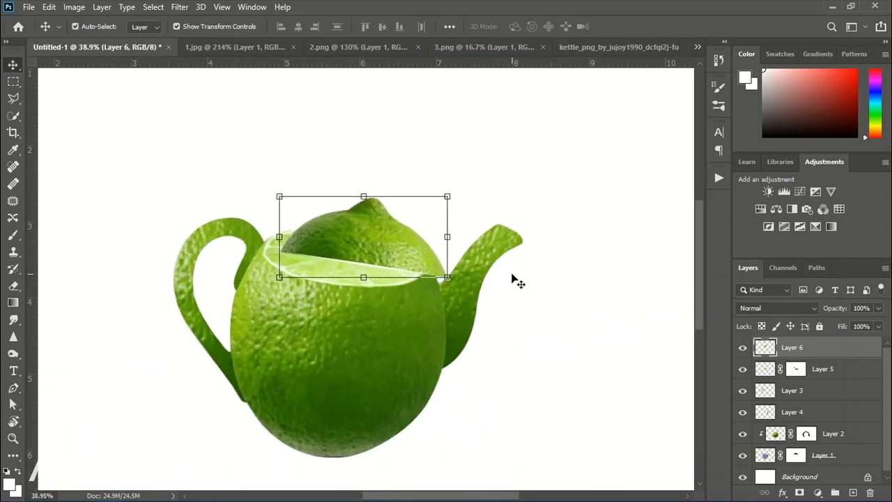
{"action": "scroll", "coordinate": [428, 349], "scroll_direction": "up", "scroll_amount": 2, "text": "alt"}
- Shade the spout's edges with sampled dark green on a new layer clipped to the spout
{"action": "left_click", "coordinate": [417, 315], "text": "ctrl"}
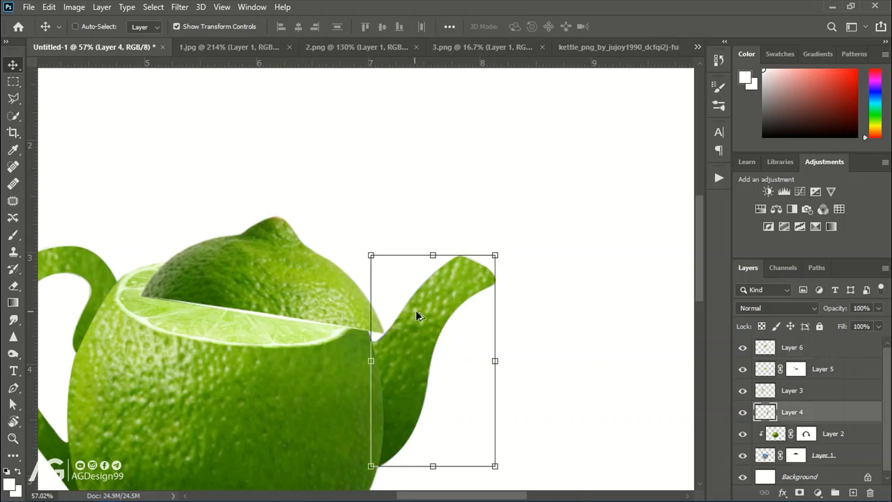
{"action": "left_click", "coordinate": [852, 492]}
{"action": "right_click", "coordinate": [804, 416]}
{"action": "left_click", "coordinate": [662, 252]}
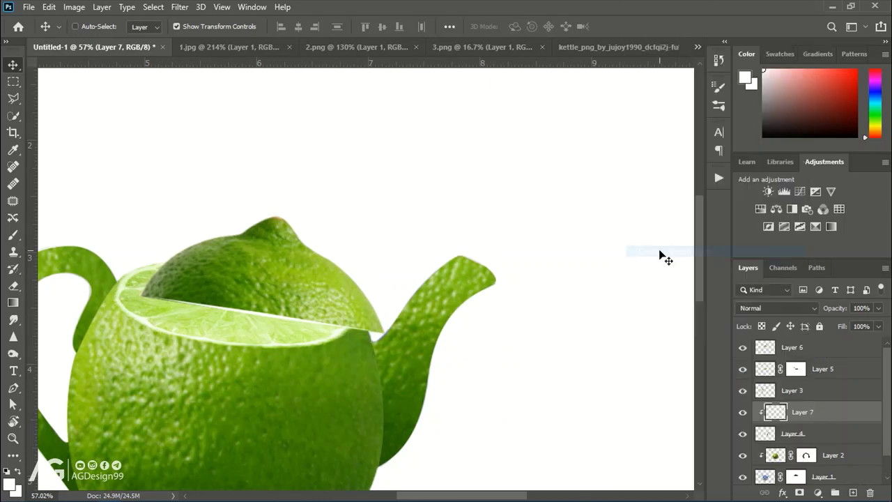
{"action": "left_click", "coordinate": [13, 235]}
{"action": "left_click", "coordinate": [9, 483]}
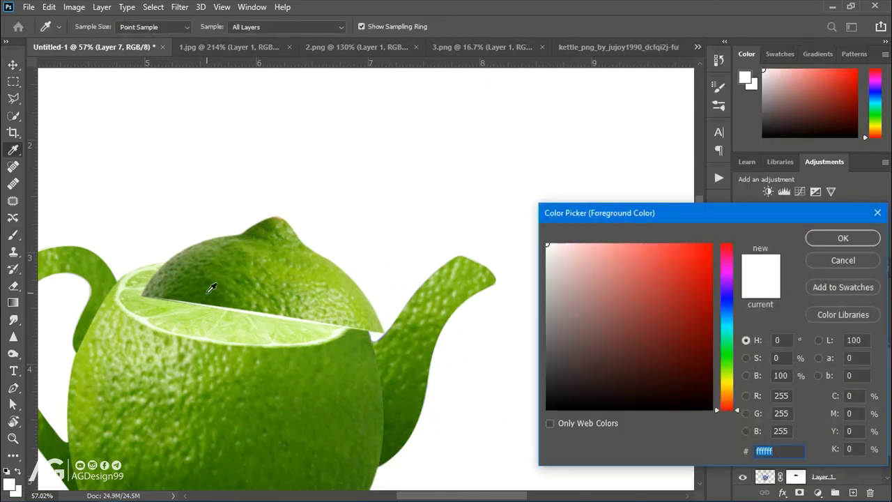
{"action": "left_click", "coordinate": [209, 287]}
{"action": "left_click", "coordinate": [848, 237]}
{"action": "right_click", "coordinate": [164, 287]}
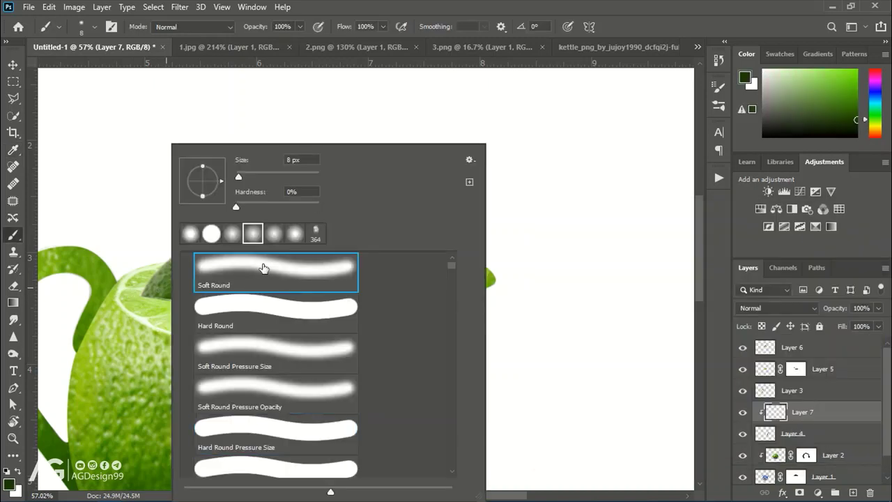
{"action": "key", "text": "Return"}
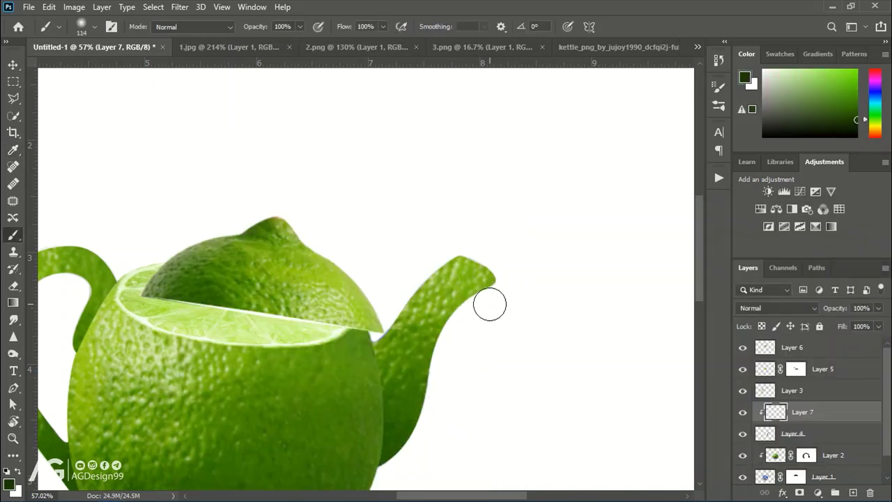
{"action": "mouse_move", "coordinate": [490, 304]}
{"action": "left_mouse_down"}
{"action": "mouse_move", "coordinate": [452, 330]}
{"action": "mouse_move", "coordinate": [444, 378]}
{"action": "mouse_move", "coordinate": [408, 463]}
{"action": "mouse_move", "coordinate": [432, 414]}
{"action": "left_mouse_up"}
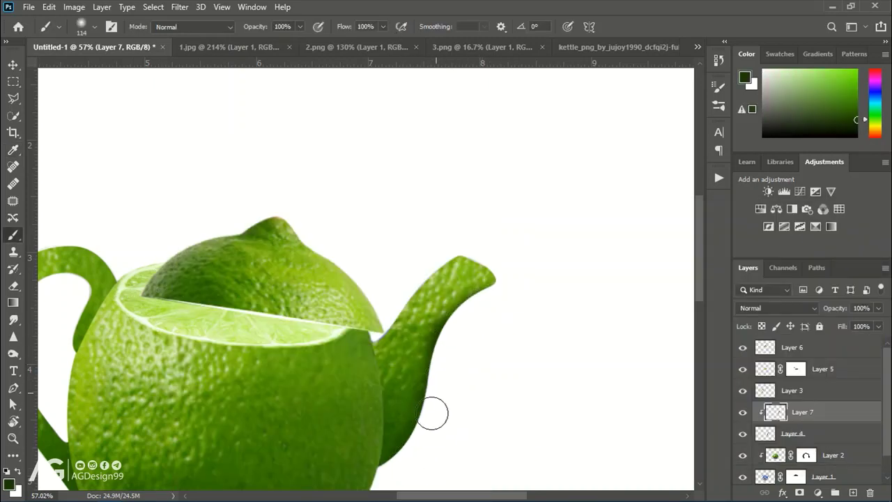
{"action": "left_click_drag", "start_coordinate": [277, 377], "coordinate": [372, 458]}
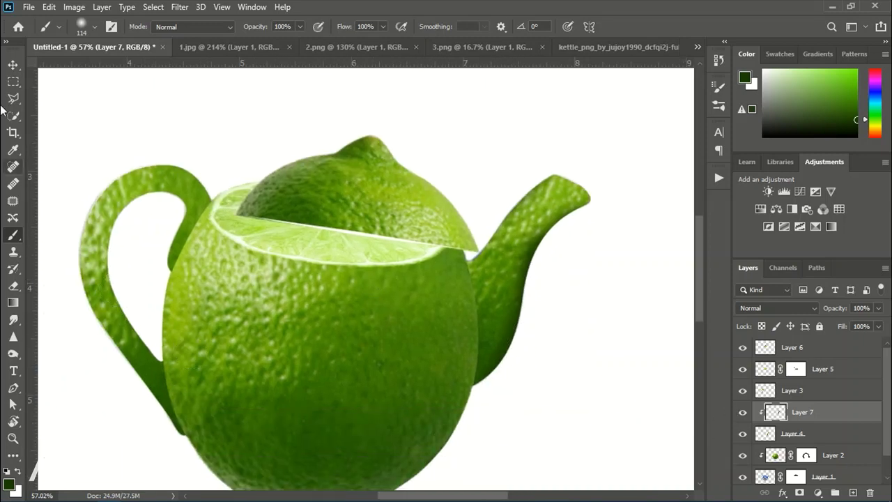
- Paint dark green shading along the handle's edge on a new layer clipped to the handle
{"action": "key", "text": "v"}
{"action": "left_click", "coordinate": [124, 187], "text": "ctrl"}
{"action": "left_click_drag", "start_coordinate": [140, 279], "coordinate": [229, 254]}
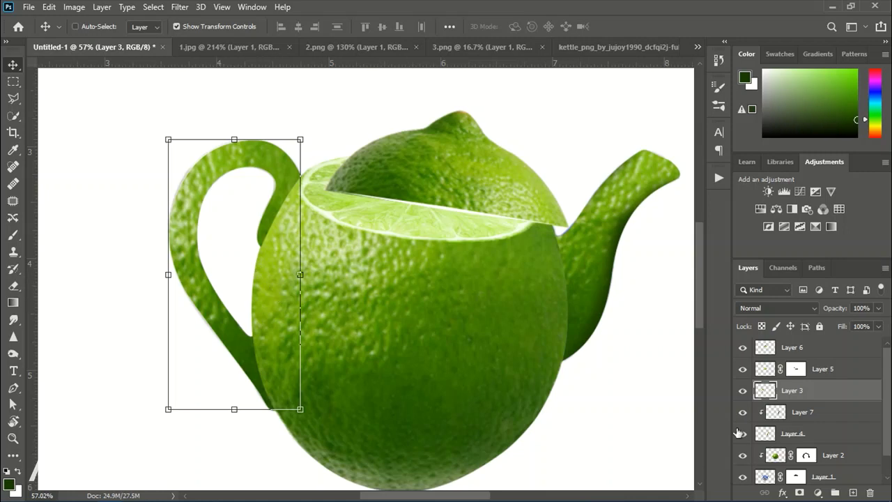
{"action": "left_click", "coordinate": [852, 493]}
{"action": "right_click", "coordinate": [813, 394]}
{"action": "left_click", "coordinate": [688, 252]}
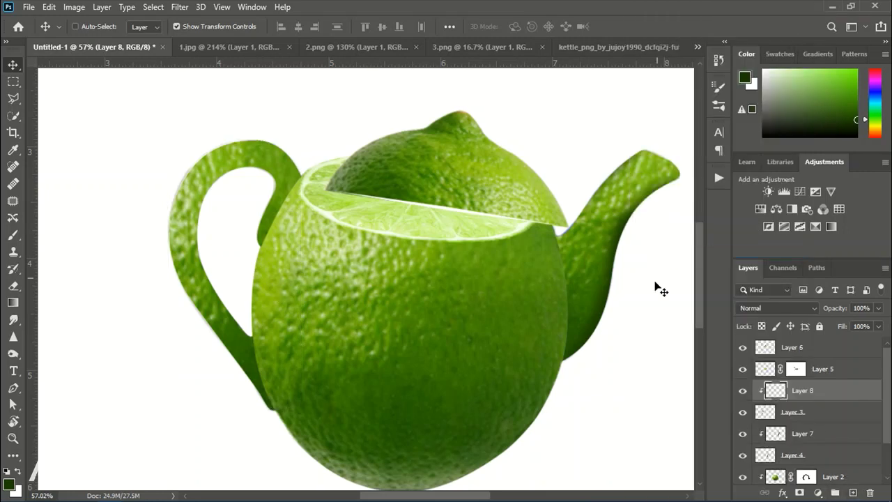
{"action": "key", "text": "b"}
{"action": "scroll", "coordinate": [230, 152], "scroll_direction": "up", "scroll_amount": 5}
{"action": "scroll", "coordinate": [233, 387], "scroll_direction": "down", "scroll_amount": 1}
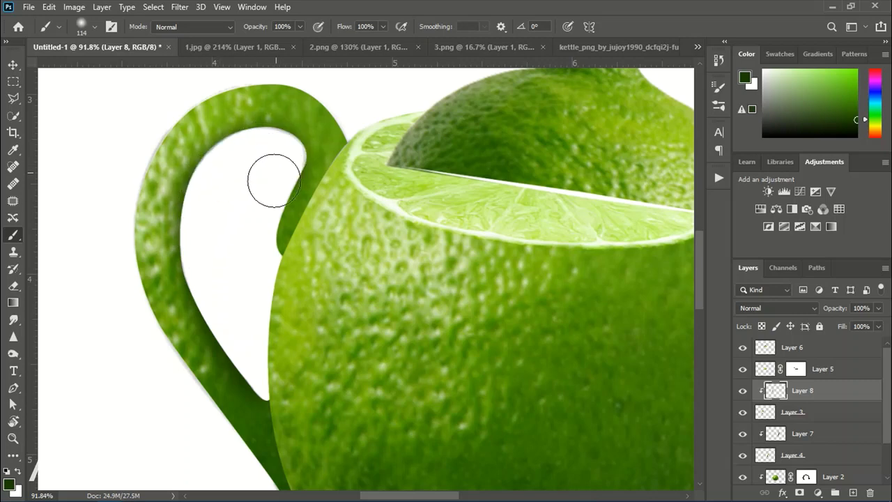
{"action": "left_click_drag", "start_coordinate": [287, 169], "coordinate": [303, 247]}
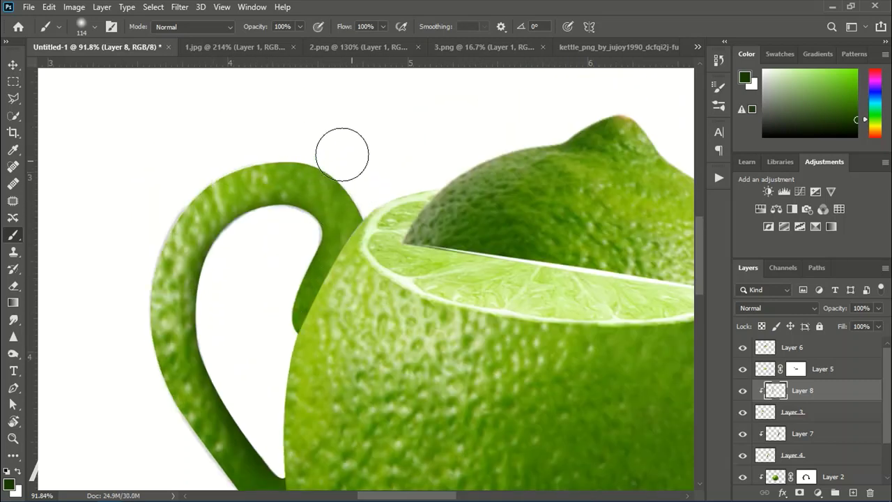
{"action": "scroll", "coordinate": [197, 139], "scroll_direction": "down", "scroll_amount": 1}
{"action": "scroll", "coordinate": [197, 139], "scroll_direction": "left", "scroll_amount": 1}
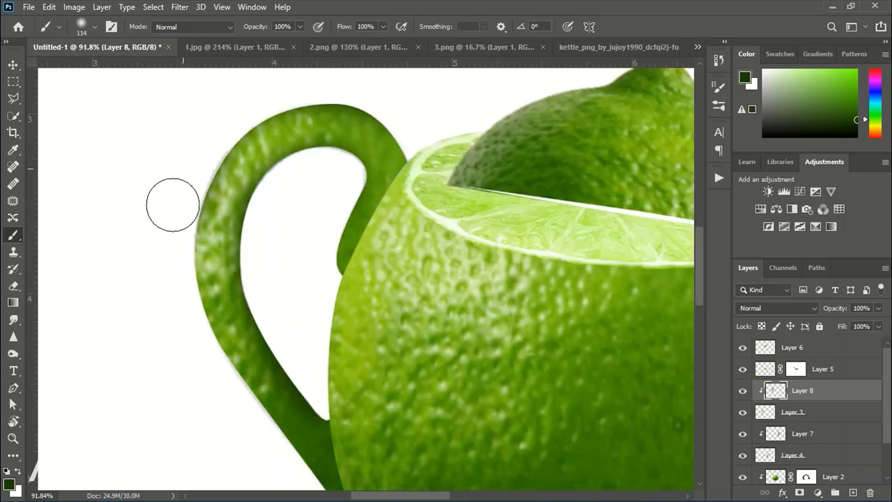
{"action": "scroll", "coordinate": [171, 201], "scroll_direction": "down", "scroll_amount": 2}
{"action": "scroll", "coordinate": [172, 202], "scroll_direction": "left", "scroll_amount": 1}
{"action": "scroll", "coordinate": [203, 217], "scroll_direction": "down", "scroll_amount": 1}
{"action": "scroll", "coordinate": [323, 399], "scroll_direction": "down", "scroll_amount": 5}
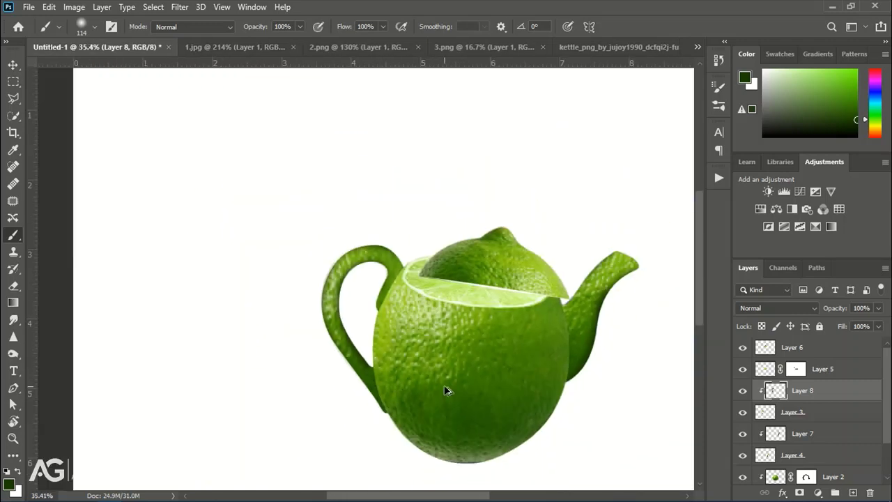
{"action": "left_click_drag", "start_coordinate": [448, 390], "coordinate": [356, 341]}
- Shade the lime body's lower edge in dark green on a new layer clipped to the body
{"action": "key", "text": "v"}
{"action": "left_click", "coordinate": [779, 476]}
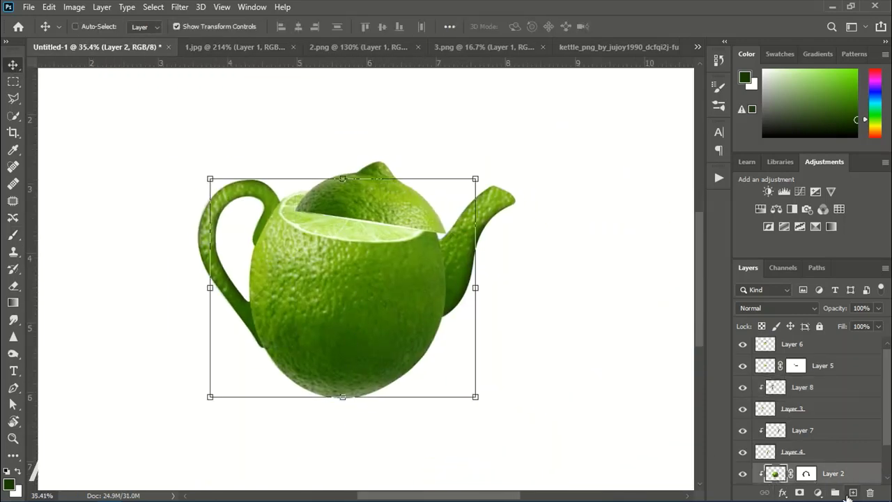
{"action": "left_click", "coordinate": [852, 493]}
{"action": "key", "text": "ctrl+alt+g"}
{"action": "key", "text": "b"}
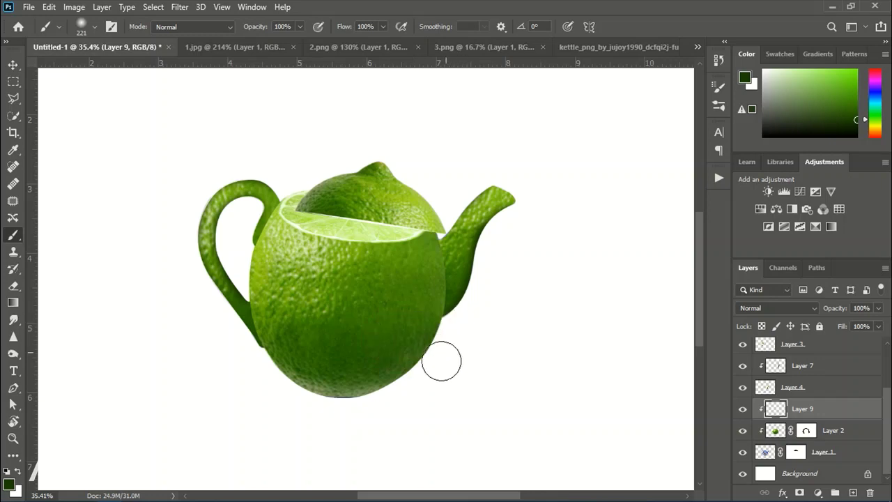
{"action": "left_click_drag", "start_coordinate": [442, 361], "coordinate": [270, 390]}
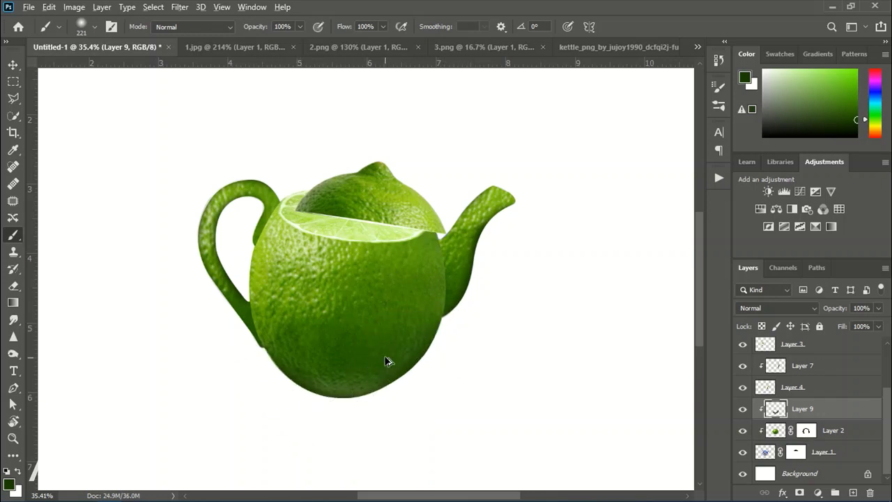
{"action": "scroll", "coordinate": [389, 361], "scroll_direction": "down", "scroll_amount": 1}
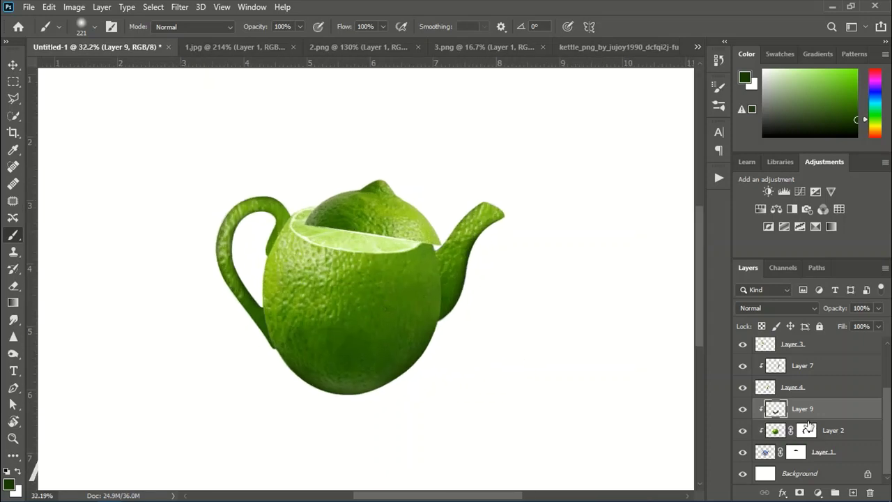
{"action": "key", "text": "alt+period"}
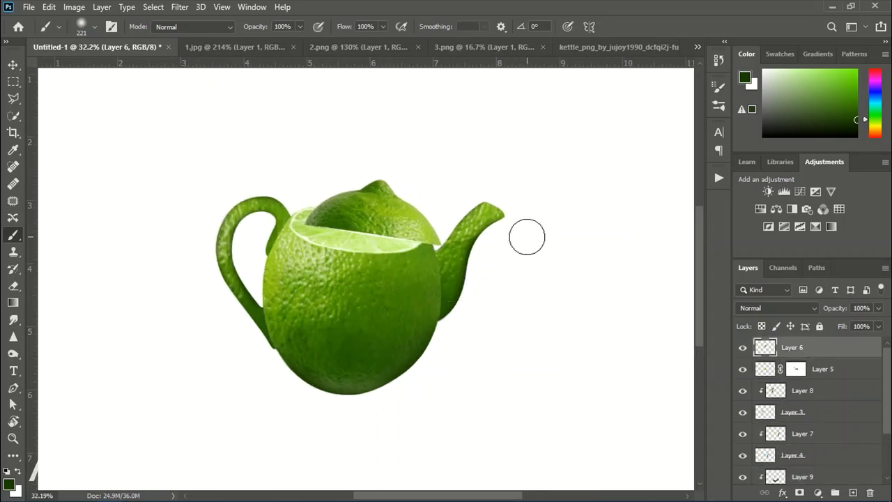
- Lower the spout layer's opacity to 60%
{"action": "key", "text": "v"}
{"action": "left_click", "coordinate": [472, 252], "text": "ctrl"}
{"action": "scroll", "coordinate": [522, 215], "scroll_direction": "up", "scroll_amount": 3}
{"action": "key", "text": "p"}
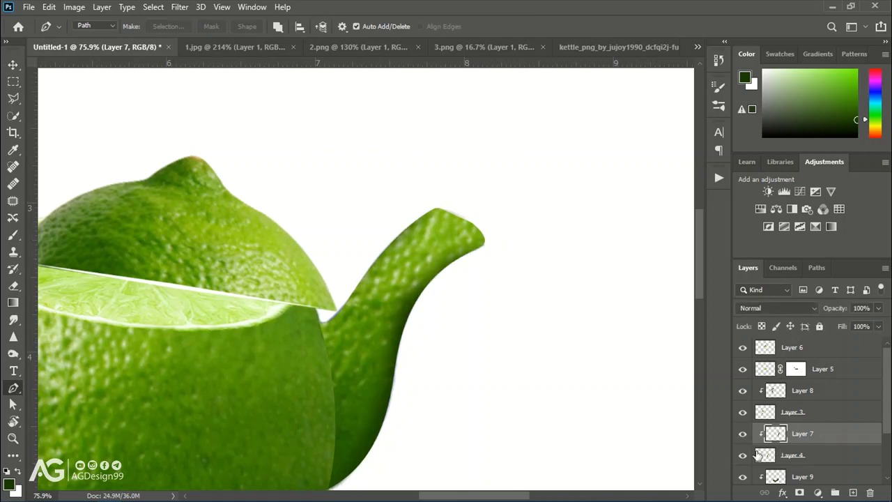
{"action": "left_click", "coordinate": [760, 456]}
{"action": "left_click_drag", "start_coordinate": [879, 307], "coordinate": [855, 323]}
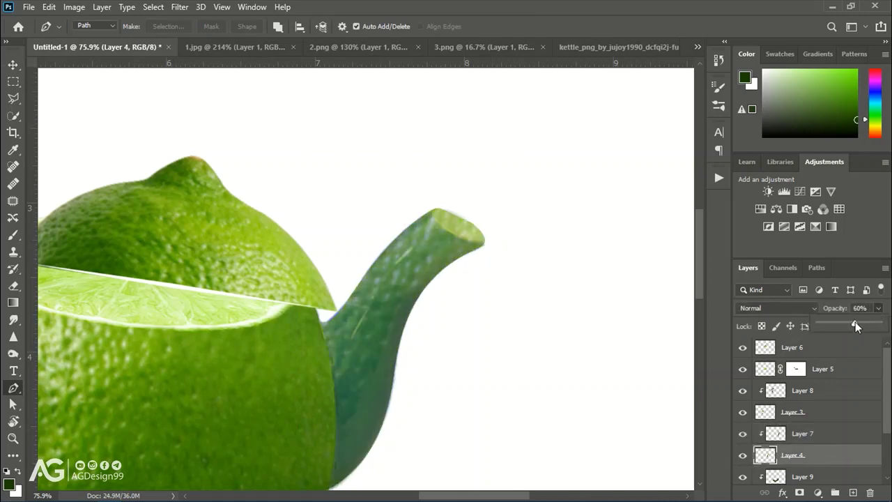
- Draw an oval with the Pen over the spout opening and convert it to a shape
{"action": "left_click", "coordinate": [485, 243]}
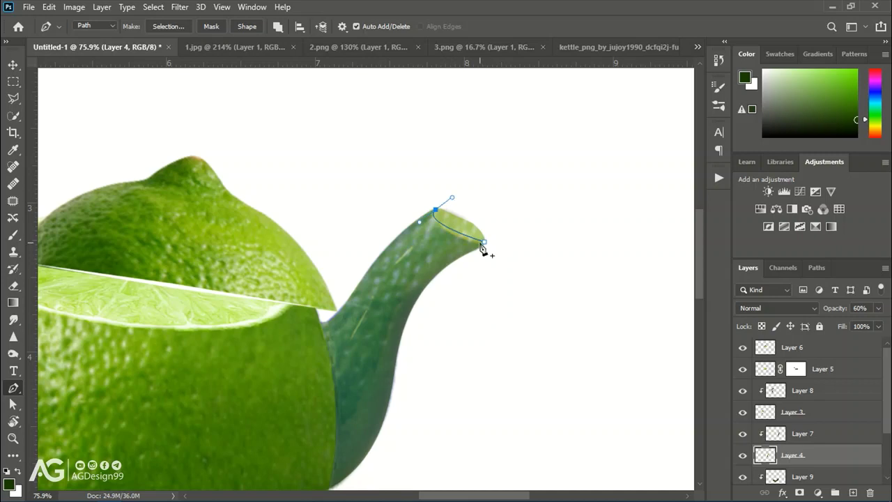
{"action": "left_click_drag", "start_coordinate": [485, 244], "coordinate": [499, 241]}
{"action": "scroll", "coordinate": [479, 241], "scroll_direction": "up", "scroll_amount": 4}
{"action": "left_click", "coordinate": [488, 244]}
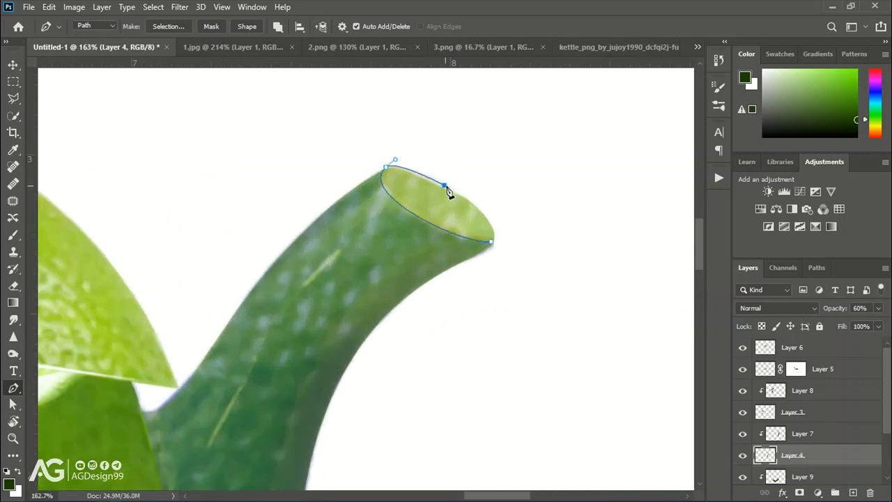
{"action": "left_click_drag", "start_coordinate": [490, 244], "coordinate": [493, 239]}
{"action": "scroll", "coordinate": [468, 229], "scroll_direction": "up", "scroll_amount": 1}
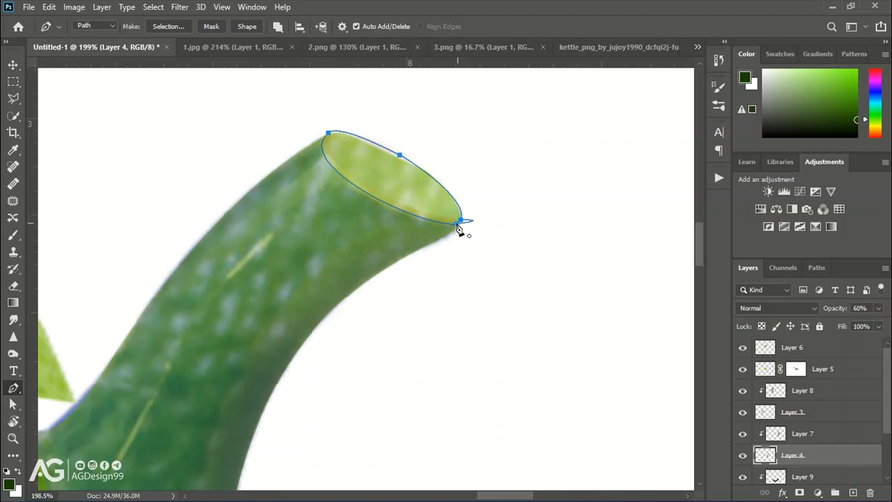
{"action": "scroll", "coordinate": [464, 225], "scroll_direction": "up", "scroll_amount": 1}
{"action": "scroll", "coordinate": [467, 226], "scroll_direction": "down", "scroll_amount": 2}
{"action": "scroll", "coordinate": [427, 233], "scroll_direction": "down", "scroll_amount": 3}
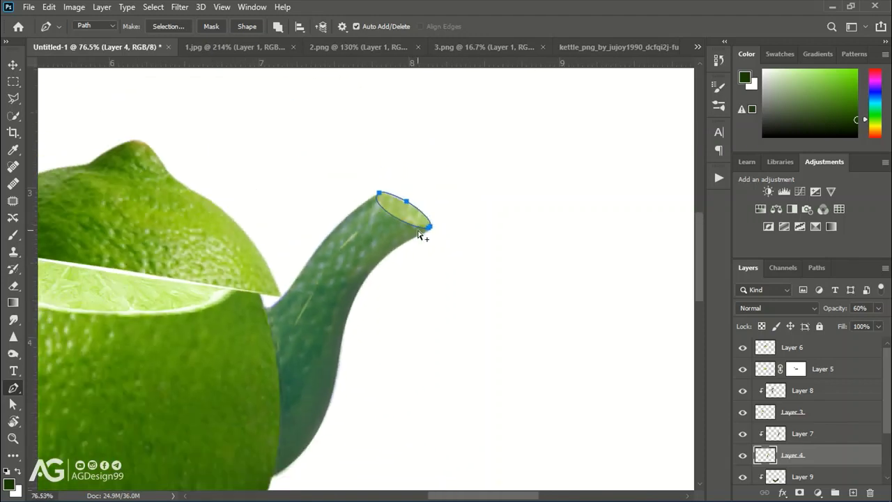
{"action": "left_click", "coordinate": [244, 27]}
{"action": "scroll", "coordinate": [402, 219], "scroll_direction": "up", "scroll_amount": 4}
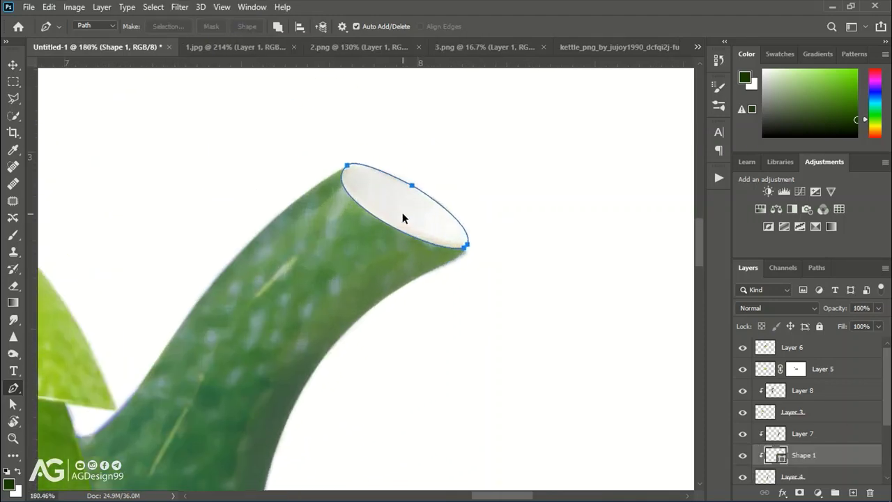
{"action": "left_click", "coordinate": [778, 459]}
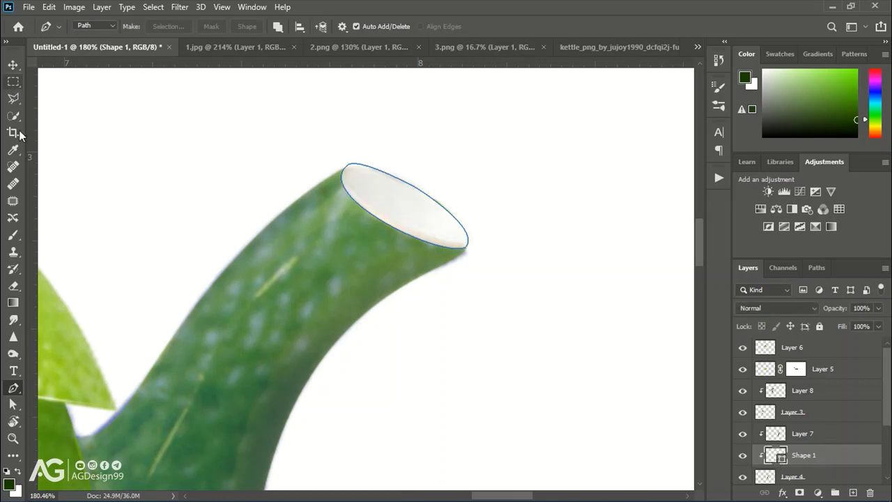
{"action": "left_click", "coordinate": [277, 26]}
{"action": "left_click", "coordinate": [305, 53]}
- Delete the leftover Layer 10 and give the oval no stroke and a grey #afafaf fill
{"action": "left_click", "coordinate": [852, 492]}
{"action": "left_click", "coordinate": [279, 27]}
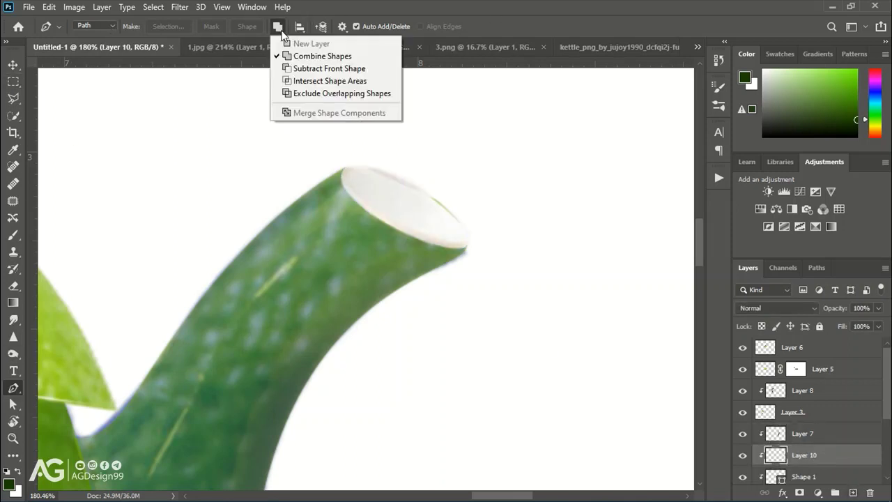
{"action": "left_click", "coordinate": [95, 25]}
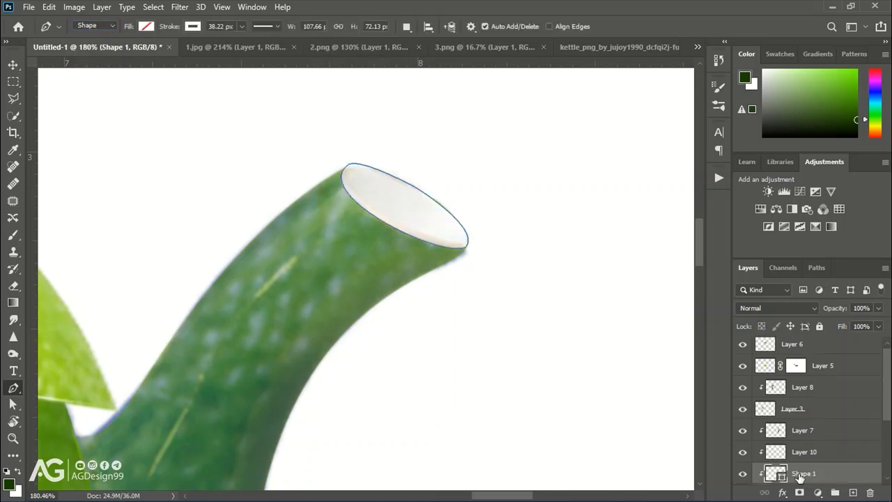
{"action": "left_click_drag", "start_coordinate": [804, 455], "coordinate": [871, 492]}
{"action": "left_click", "coordinate": [192, 26]}
{"action": "left_click", "coordinate": [118, 51]}
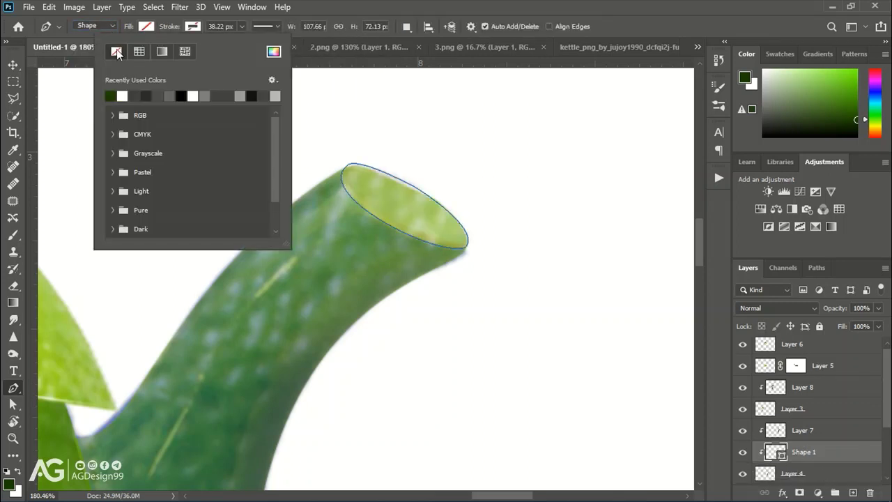
{"action": "left_click", "coordinate": [147, 26]}
{"action": "left_click", "coordinate": [228, 51]}
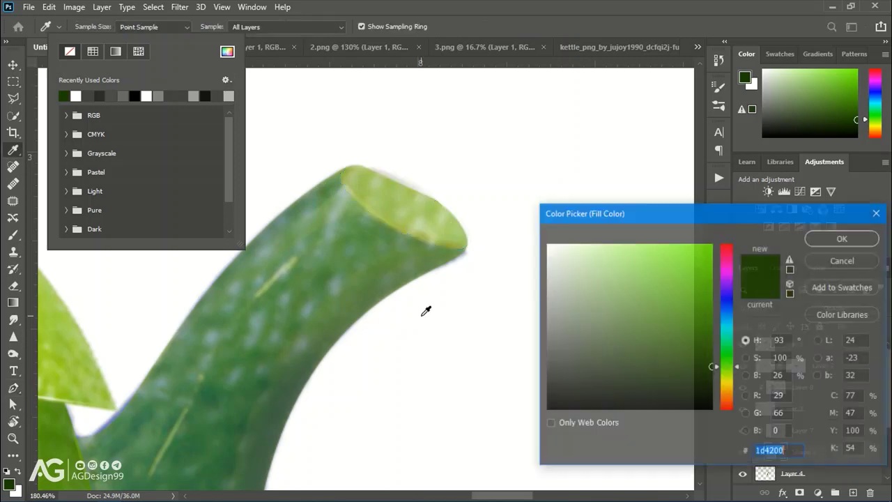
{"action": "left_click", "coordinate": [545, 295]}
{"action": "left_click", "coordinate": [843, 238]}
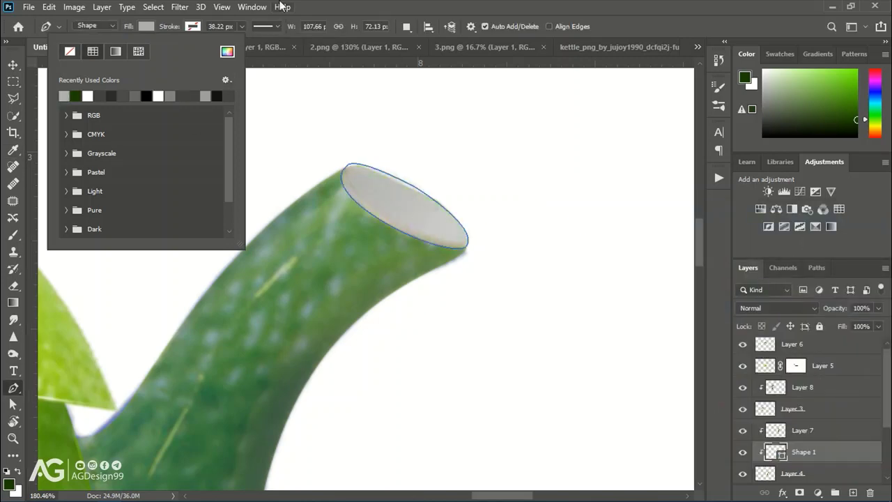
{"action": "key", "text": "Return"}
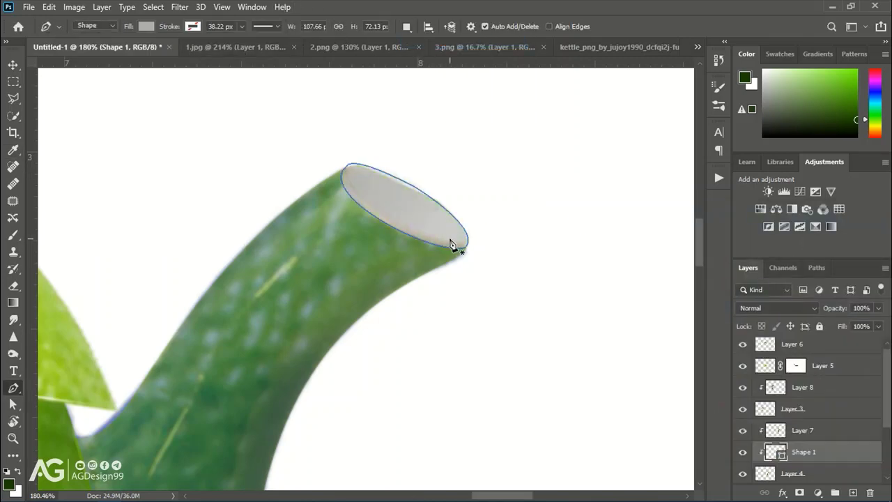
- Draw a smaller inner ellipse, Shape 2, inside the grey spout rim
{"action": "left_click_drag", "start_coordinate": [440, 238], "coordinate": [456, 241]}
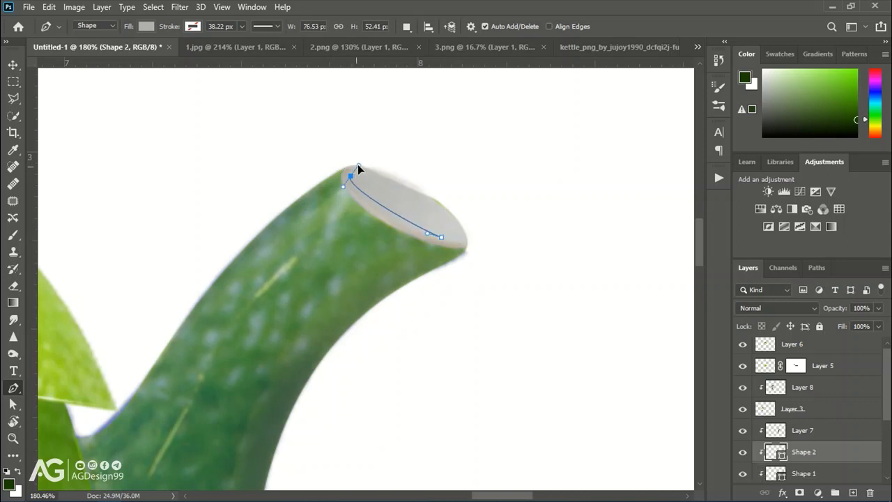
{"action": "left_click_drag", "start_coordinate": [350, 175], "coordinate": [353, 178]}
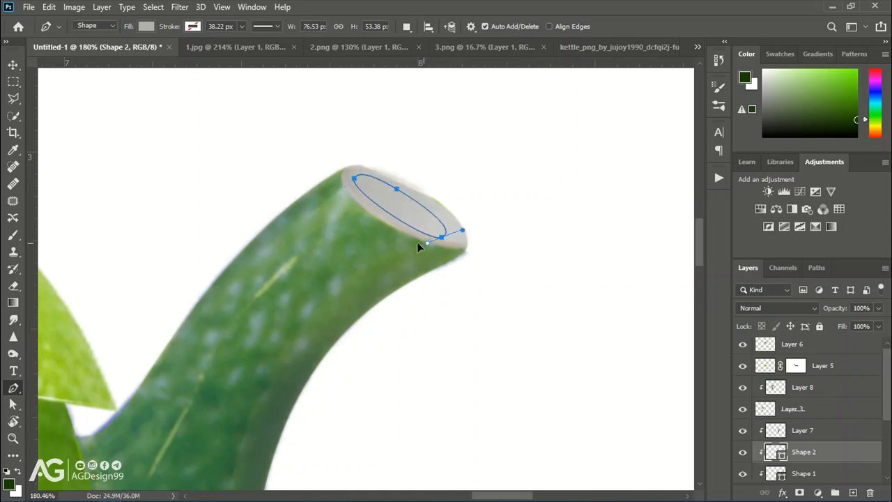
{"action": "mouse_move", "coordinate": [418, 246]}
{"action": "left_mouse_down"}
{"action": "mouse_move", "coordinate": [462, 238]}
{"action": "mouse_move", "coordinate": [433, 236]}
{"action": "left_mouse_up"}
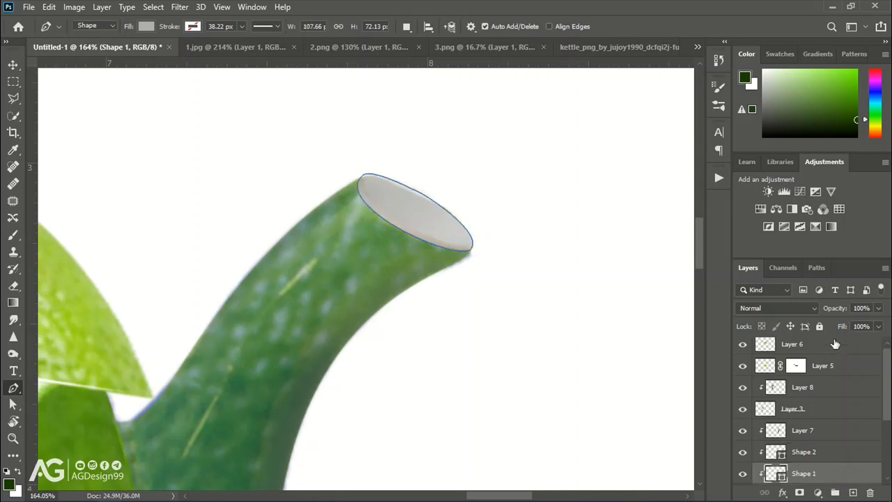
{"action": "scroll", "coordinate": [835, 344], "scroll_direction": "down", "scroll_amount": 1}
{"action": "scroll", "coordinate": [835, 383], "scroll_direction": "down", "scroll_amount": 2}
- Select Shape 1 and Shape 2 and apply Subtract Front Shape to form a ring
{"action": "left_click", "coordinate": [830, 452]}
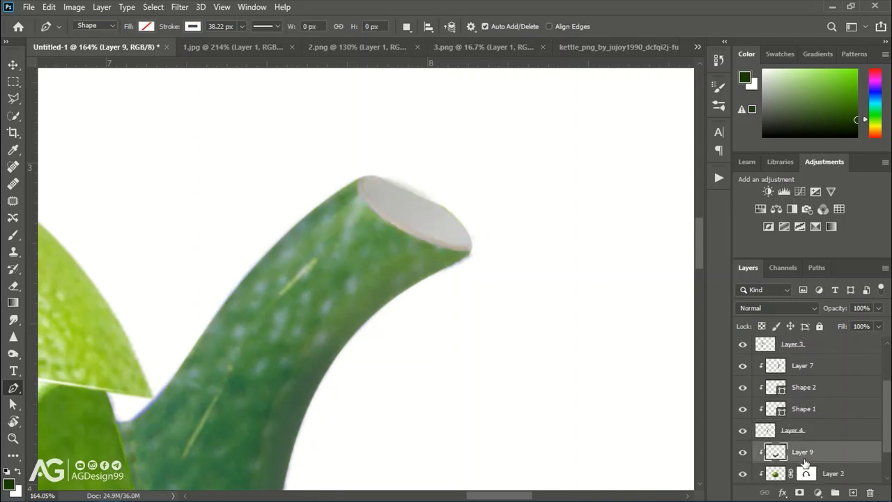
{"action": "left_click", "coordinate": [805, 432]}
{"action": "left_click", "coordinate": [864, 309]}
{"action": "left_click", "coordinate": [806, 413]}
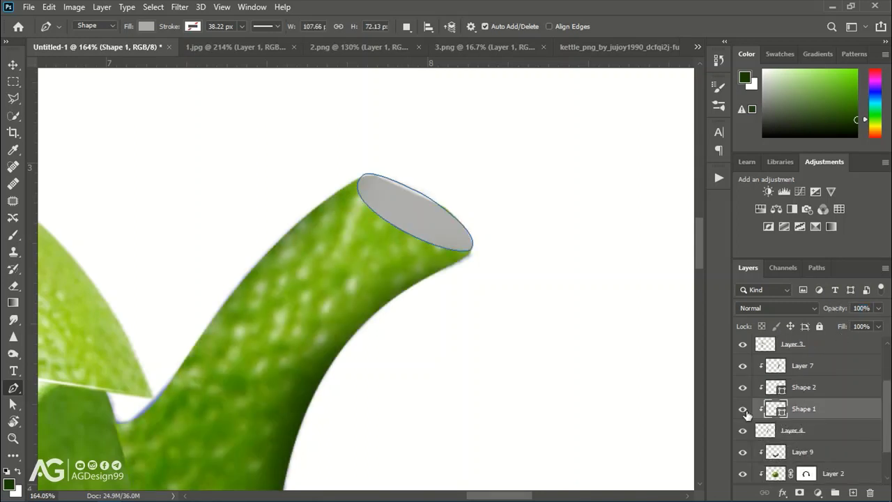
{"action": "left_click", "coordinate": [802, 387]}
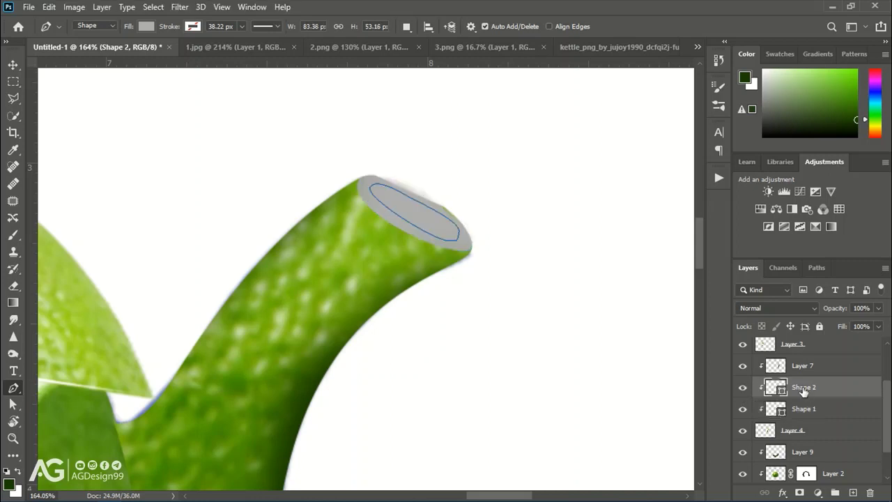
{"action": "left_click", "coordinate": [803, 408], "text": "shift"}
{"action": "left_click", "coordinate": [406, 26]}
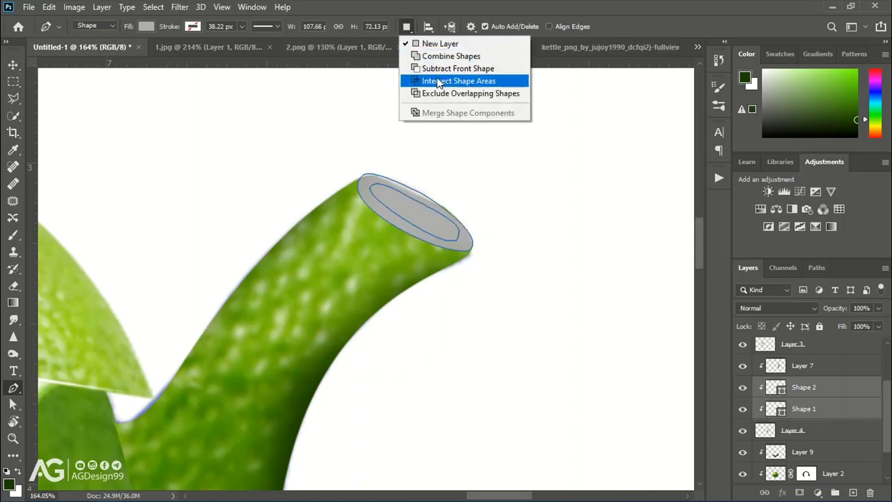
{"action": "left_click", "coordinate": [437, 82]}
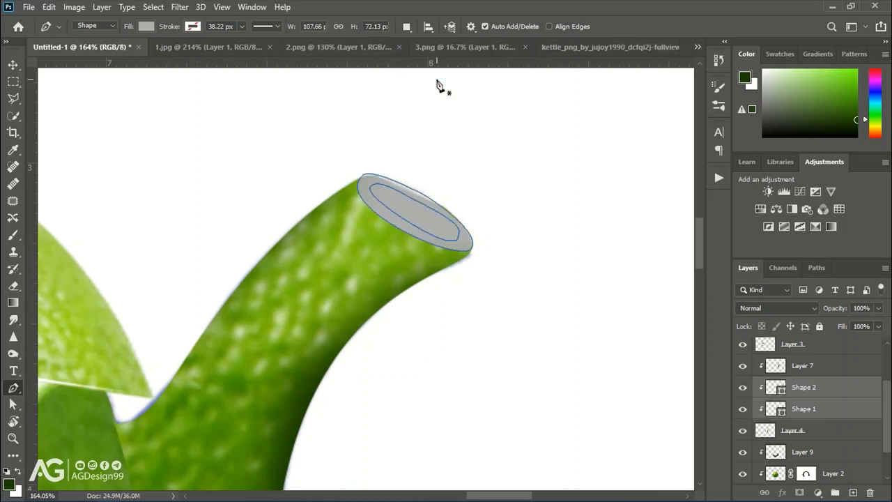
{"action": "left_click", "coordinate": [102, 7]}
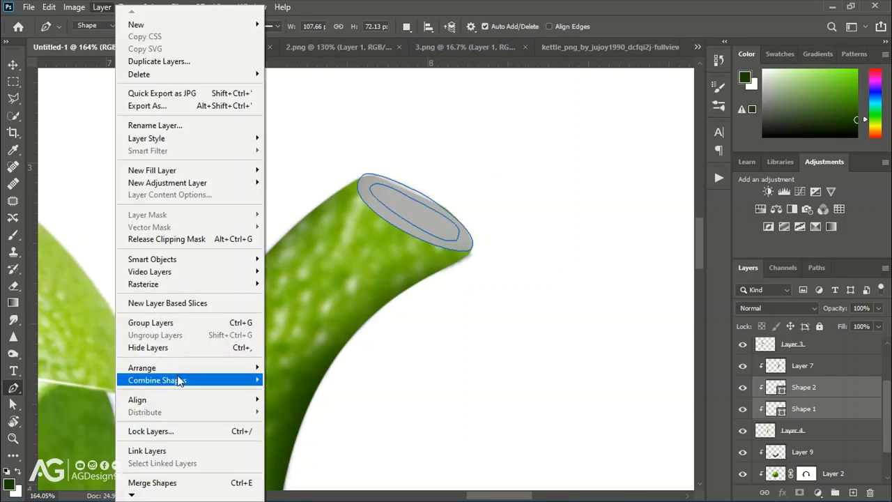
{"action": "left_click", "coordinate": [288, 390]}
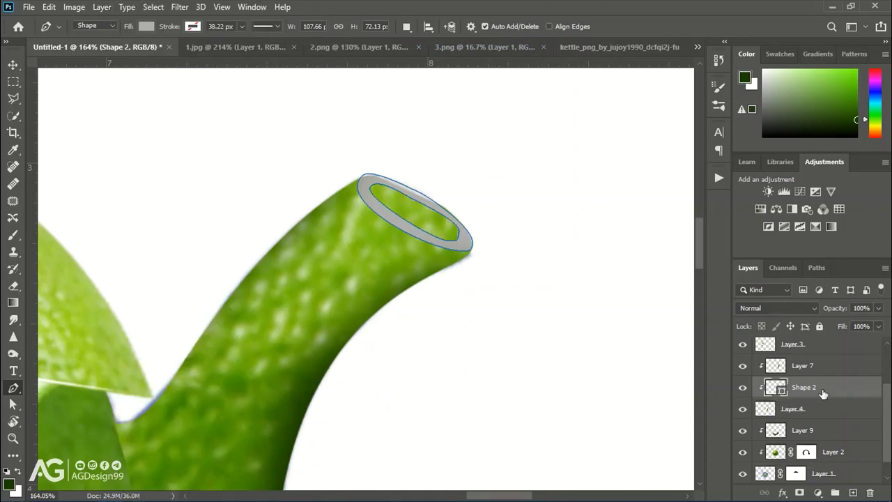
- Reselect Layer 9 and then the spout layer, Layer 4
{"action": "scroll", "coordinate": [822, 397], "scroll_direction": "down", "scroll_amount": 1}
{"action": "left_click", "coordinate": [806, 430]}
{"action": "left_click", "coordinate": [802, 409]}
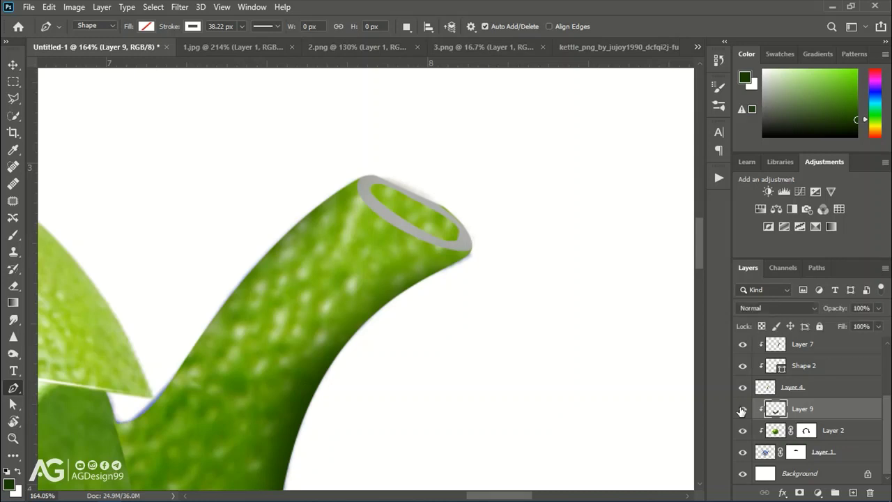
{"action": "left_click", "coordinate": [792, 389]}
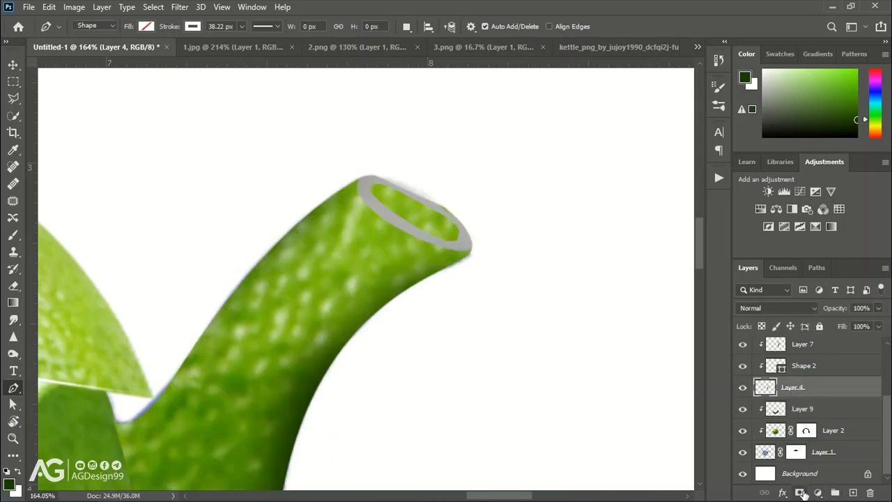
- Mask Layer 4 and paint black inside the rim, with Shape 2 moved to the top
{"action": "left_click", "coordinate": [802, 493]}
{"action": "key", "text": "b"}
{"action": "key", "text": "d"}
{"action": "right_click", "coordinate": [406, 144]}
{"action": "key", "text": "Escape"}
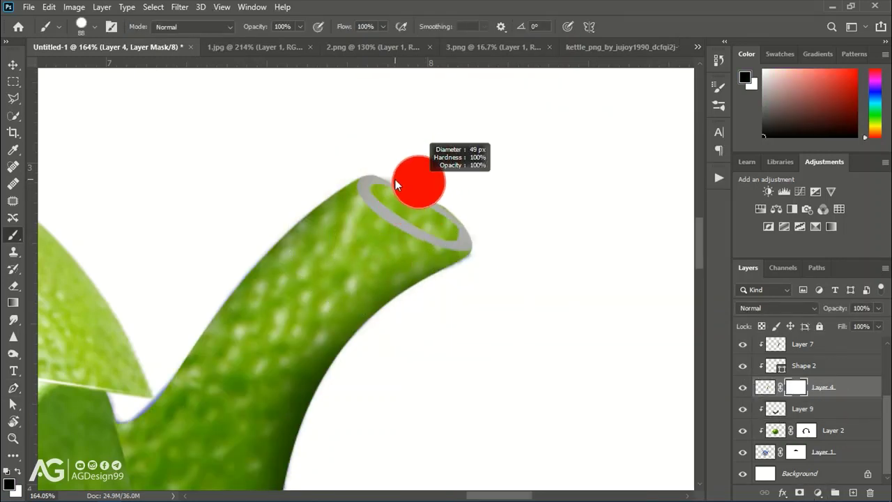
{"action": "left_click_drag", "start_coordinate": [395, 185], "coordinate": [391, 189]}
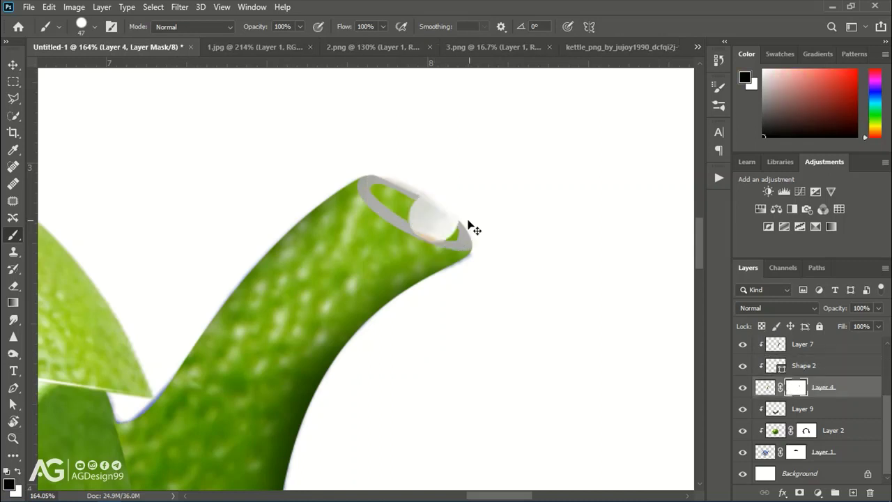
{"action": "left_click", "coordinate": [826, 368]}
{"action": "left_click_drag", "start_coordinate": [797, 393], "coordinate": [797, 340]}
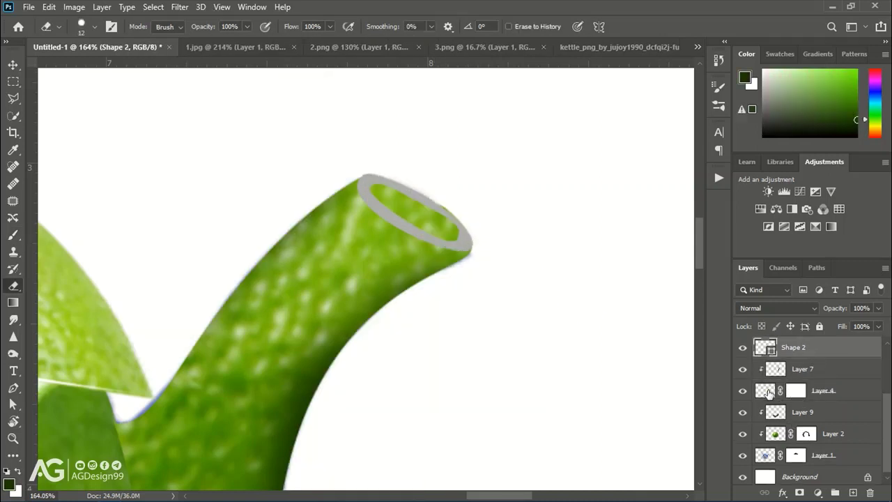
{"action": "left_click", "coordinate": [796, 390]}
{"action": "mouse_move", "coordinate": [429, 226]}
{"action": "left_mouse_down"}
{"action": "mouse_move", "coordinate": [450, 228]}
{"action": "mouse_move", "coordinate": [398, 202]}
{"action": "mouse_move", "coordinate": [430, 238]}
{"action": "left_mouse_up"}
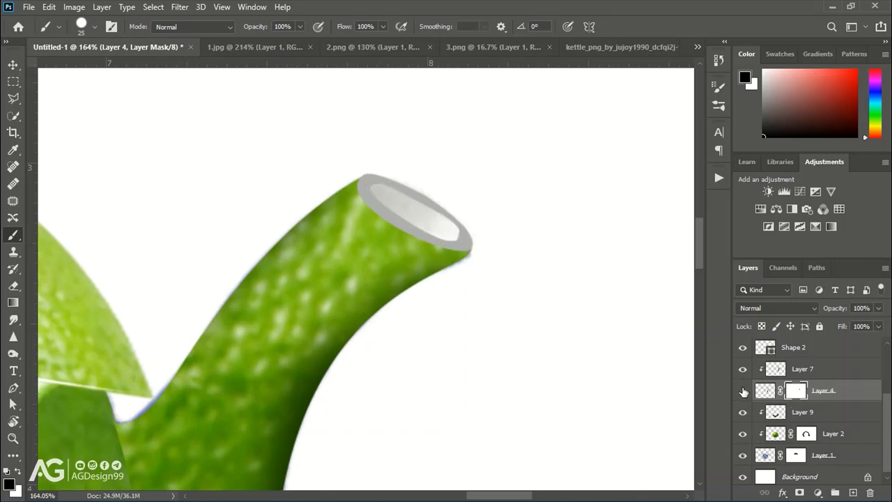
- Marquee a rectangle of lime peel on the spout
{"action": "left_click", "coordinate": [13, 82]}
{"action": "scroll", "coordinate": [209, 306], "scroll_direction": "down", "scroll_amount": 3}
{"action": "left_click_drag", "start_coordinate": [208, 307], "coordinate": [278, 422]}
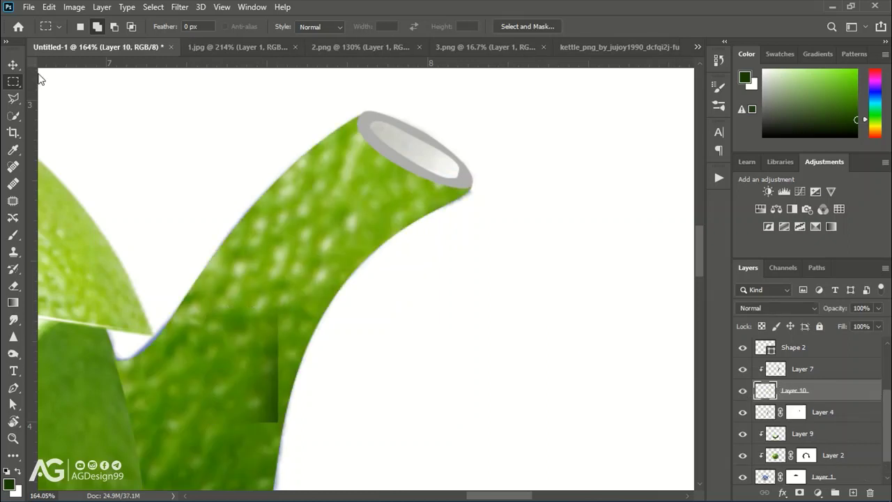
- Move the Layer 10 lime patch above the ring and rotate it over the spout tip
{"action": "key", "text": "v"}
{"action": "left_click_drag", "start_coordinate": [244, 328], "coordinate": [580, 131]}
{"action": "mouse_move", "coordinate": [823, 361]}
{"action": "left_mouse_down"}
{"action": "mouse_move", "coordinate": [804, 373]}
{"action": "mouse_move", "coordinate": [767, 340]}
{"action": "left_mouse_up"}
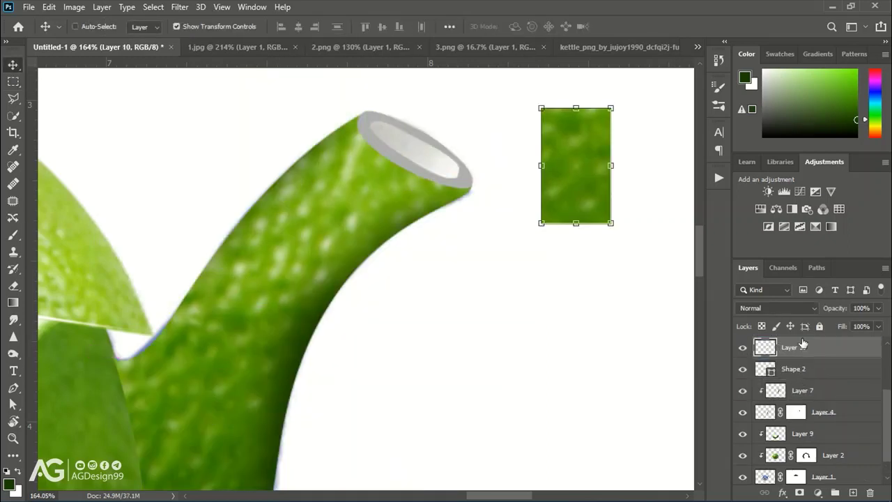
{"action": "left_click_drag", "start_coordinate": [574, 189], "coordinate": [399, 174]}
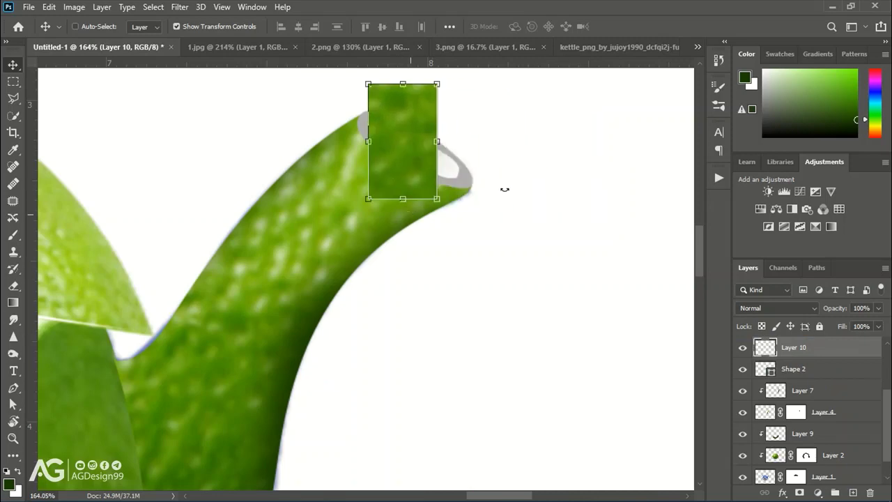
{"action": "left_click_drag", "start_coordinate": [505, 189], "coordinate": [480, 63]}
{"action": "left_click_drag", "start_coordinate": [403, 143], "coordinate": [440, 162]}
{"action": "key", "text": "Return"}
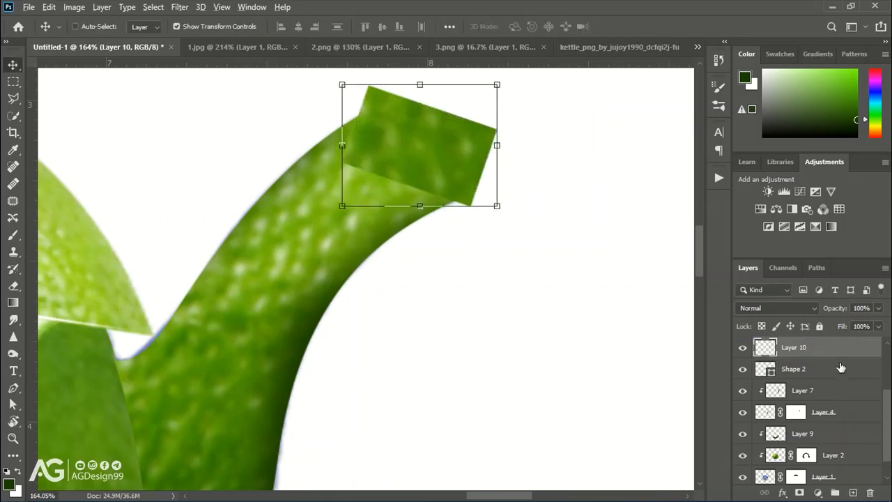
- Clip the lime patch to the ring shape and zoom out to the whole teapot
{"action": "left_click", "coordinate": [841, 358], "text": "alt"}
{"action": "key", "text": "ctrl+0"}
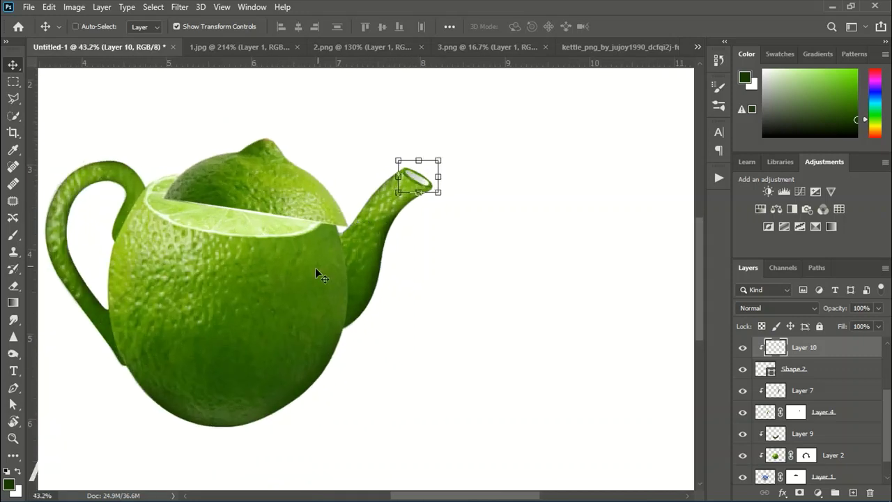
{"action": "scroll", "coordinate": [316, 268], "scroll_direction": "down", "scroll_amount": 3}
{"action": "scroll", "coordinate": [818, 461], "scroll_direction": "down", "scroll_amount": 1}
{"action": "left_click", "coordinate": [817, 472]}
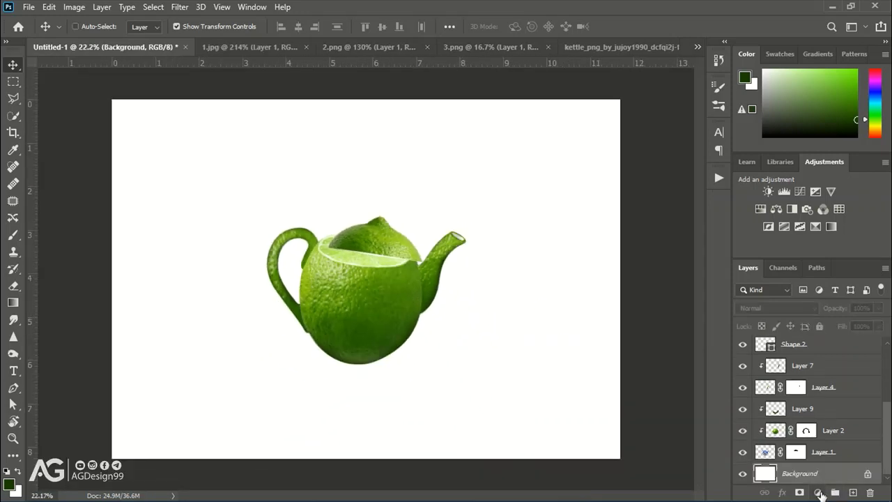
- Unlock the Background layer and add a Gradient Overlay style to it
{"action": "left_click", "coordinate": [868, 474]}
{"action": "right_click", "coordinate": [836, 474]}
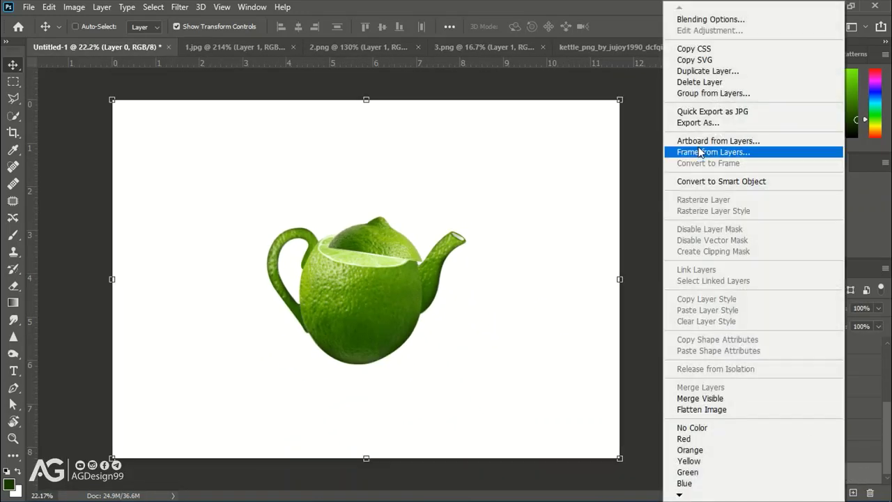
{"action": "left_click", "coordinate": [711, 19]}
{"action": "left_click", "coordinate": [421, 359]}
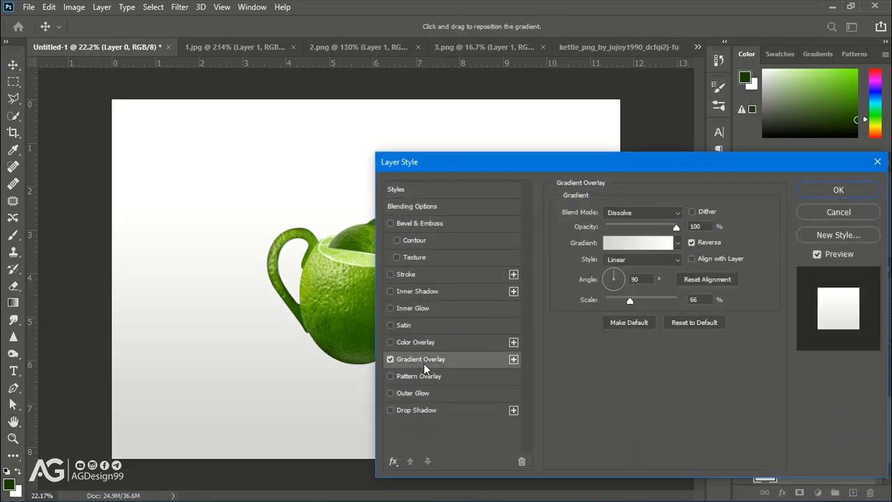
{"action": "left_click", "coordinate": [802, 262]}
{"action": "double_click", "coordinate": [796, 363]}
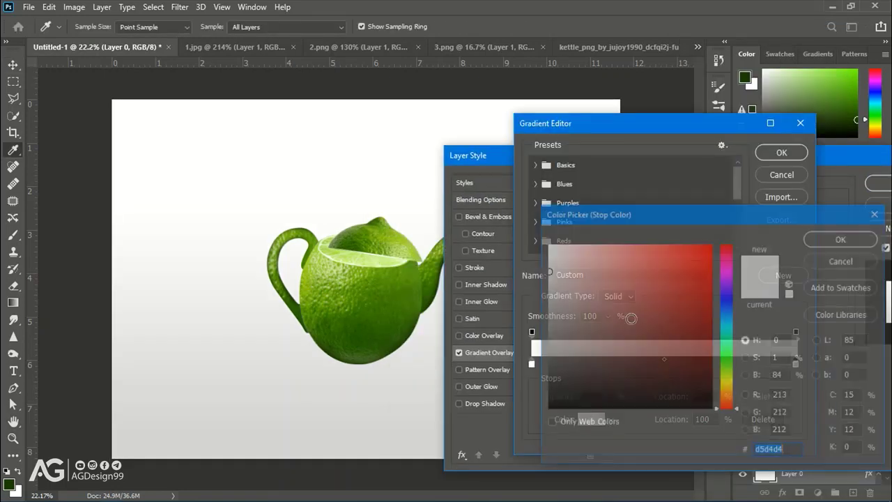
{"action": "left_click", "coordinate": [855, 237]}
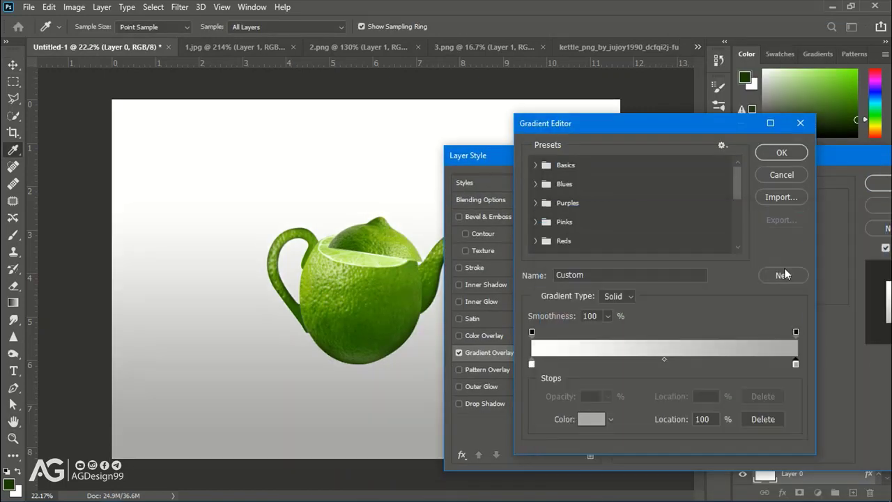
{"action": "left_click", "coordinate": [781, 152]}
- Make the gradient radial, unreversed, larger in scale and centred behind the teapot
{"action": "left_click", "coordinate": [711, 252]}
{"action": "left_click", "coordinate": [711, 276]}
{"action": "left_click_drag", "start_coordinate": [657, 161], "coordinate": [701, 158]}
{"action": "left_click", "coordinate": [809, 234]}
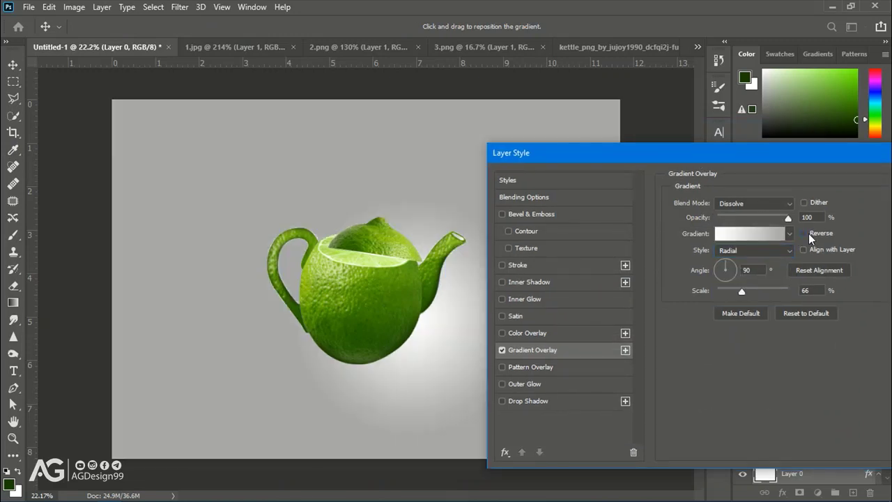
{"action": "left_click_drag", "start_coordinate": [433, 333], "coordinate": [388, 285]}
{"action": "left_click_drag", "start_coordinate": [742, 291], "coordinate": [806, 289]}
{"action": "mouse_move", "coordinate": [478, 223]}
{"action": "left_mouse_down"}
{"action": "mouse_move", "coordinate": [403, 276]}
{"action": "mouse_move", "coordinate": [410, 297]}
{"action": "mouse_move", "coordinate": [393, 295]}
{"action": "left_mouse_up"}
- Set the gradient stops to a pale green centre and lime green edges sampled from the teapot
{"action": "left_click", "coordinate": [738, 235]}
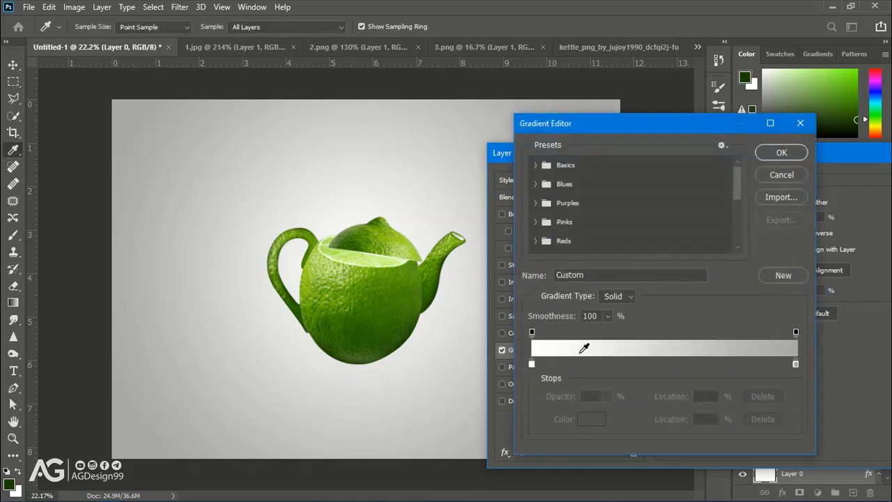
{"action": "left_click", "coordinate": [533, 363]}
{"action": "double_click", "coordinate": [532, 363]}
{"action": "left_click", "coordinate": [372, 253]}
{"action": "left_click", "coordinate": [696, 246]}
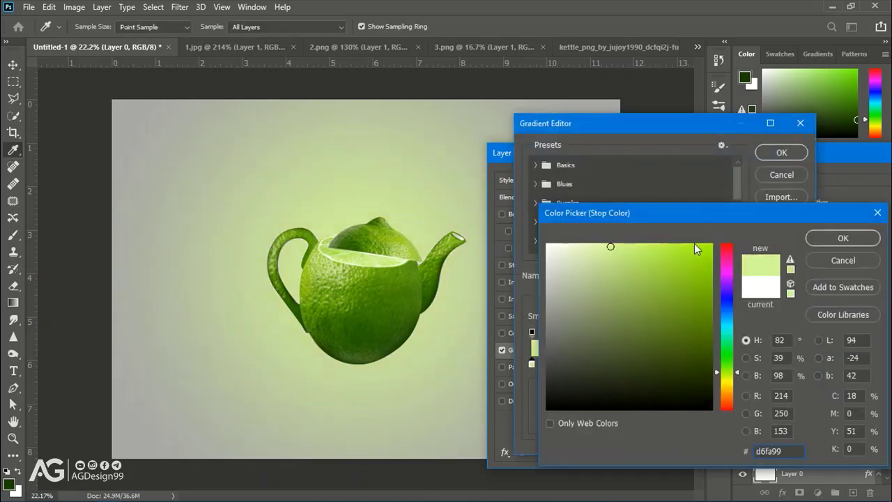
{"action": "left_click", "coordinate": [843, 238]}
{"action": "double_click", "coordinate": [802, 364]}
{"action": "left_click_drag", "start_coordinate": [416, 332], "coordinate": [341, 271]}
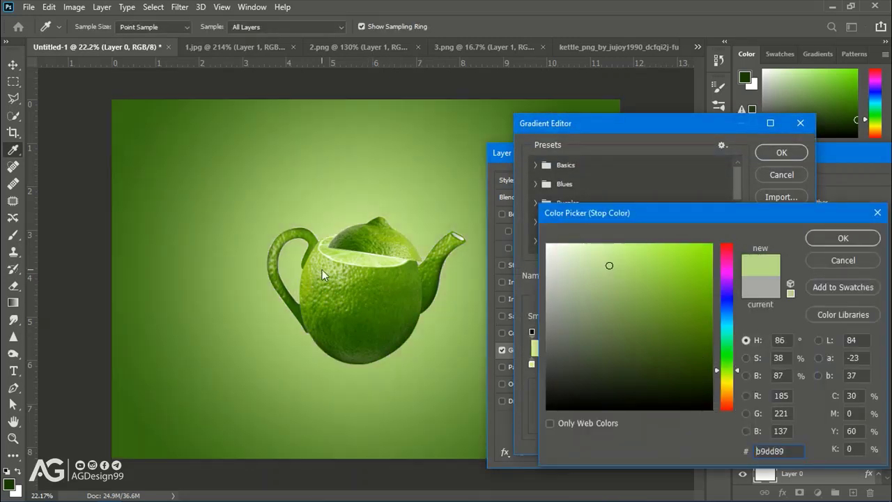
{"action": "left_click", "coordinate": [844, 237]}
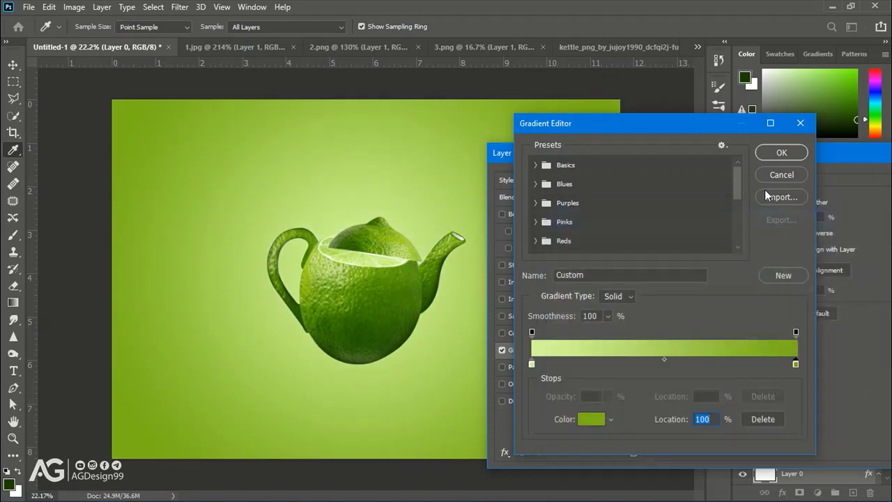
{"action": "left_click", "coordinate": [782, 152]}
{"action": "key", "text": "Return"}
- Bring the smoke from 3.png into the composite, scaled and rotated onto the teapot's spout
{"action": "left_click", "coordinate": [782, 342]}
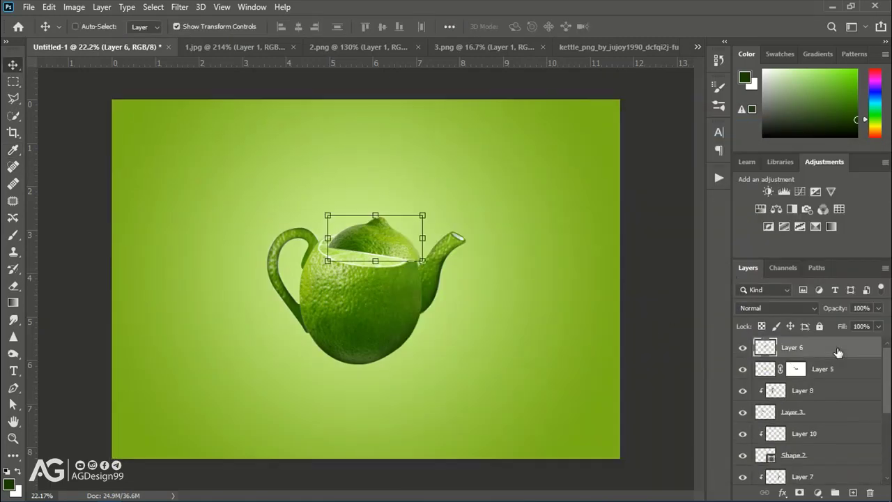
{"action": "left_click", "coordinate": [498, 49]}
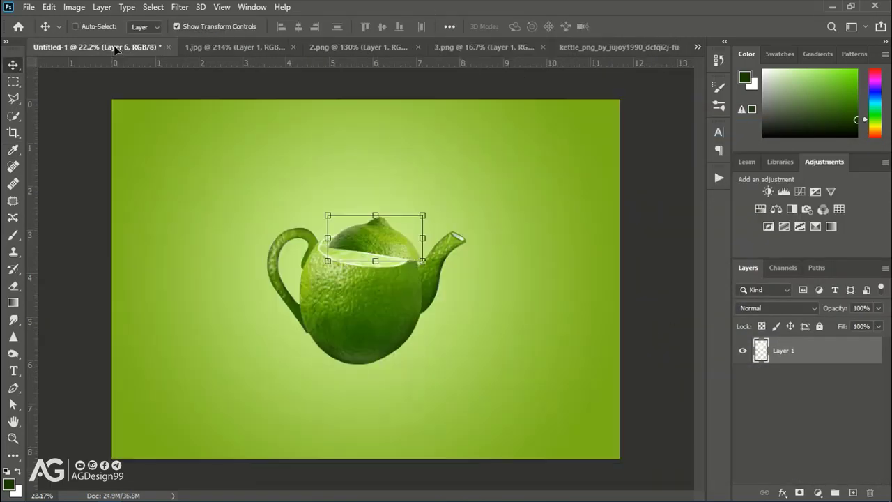
{"action": "left_click_drag", "start_coordinate": [402, 163], "coordinate": [434, 239]}
{"action": "key", "text": "ctrl+minus"}
{"action": "mouse_move", "coordinate": [462, 463]}
{"action": "left_mouse_down"}
{"action": "mouse_move", "coordinate": [383, 326]}
{"action": "mouse_move", "coordinate": [423, 233]}
{"action": "left_mouse_up"}
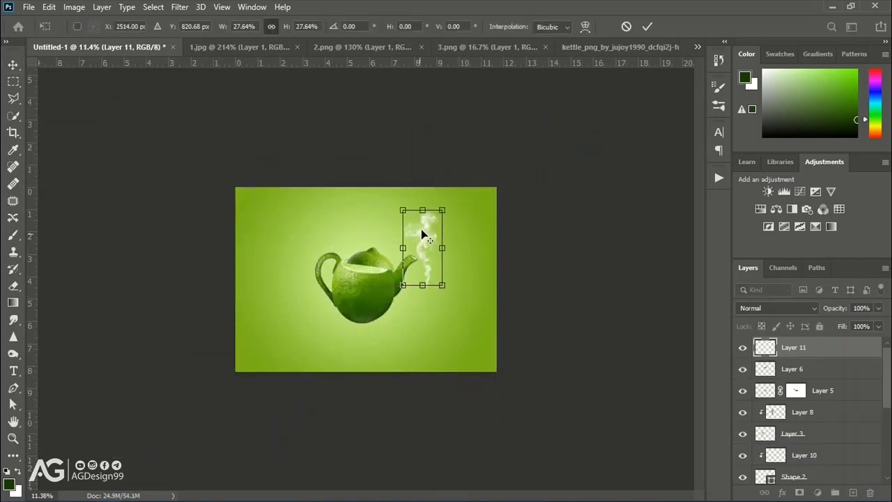
{"action": "scroll", "coordinate": [423, 233], "scroll_direction": "up", "scroll_amount": 3}
{"action": "left_click_drag", "start_coordinate": [514, 259], "coordinate": [497, 251]}
{"action": "mouse_move", "coordinate": [551, 115]}
{"action": "left_mouse_down"}
{"action": "mouse_move", "coordinate": [555, 179]}
{"action": "mouse_move", "coordinate": [522, 155]}
{"action": "mouse_move", "coordinate": [498, 179]}
{"action": "left_mouse_up"}
{"action": "key", "text": "Return"}
{"action": "scroll", "coordinate": [493, 219], "scroll_direction": "up", "scroll_amount": 3}
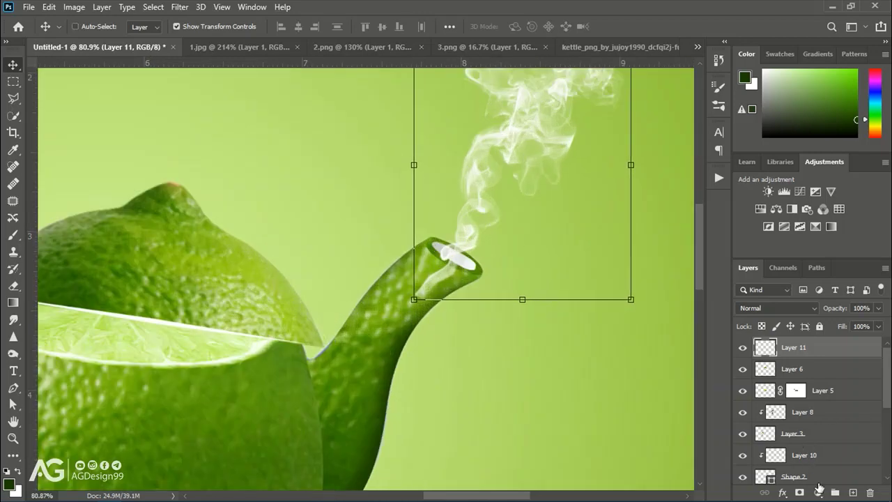
- Mask the smoke layer, then brush black on the Layer 1 mask to clean the handle's edges
{"action": "left_click", "coordinate": [800, 492]}
{"action": "key", "text": "b"}
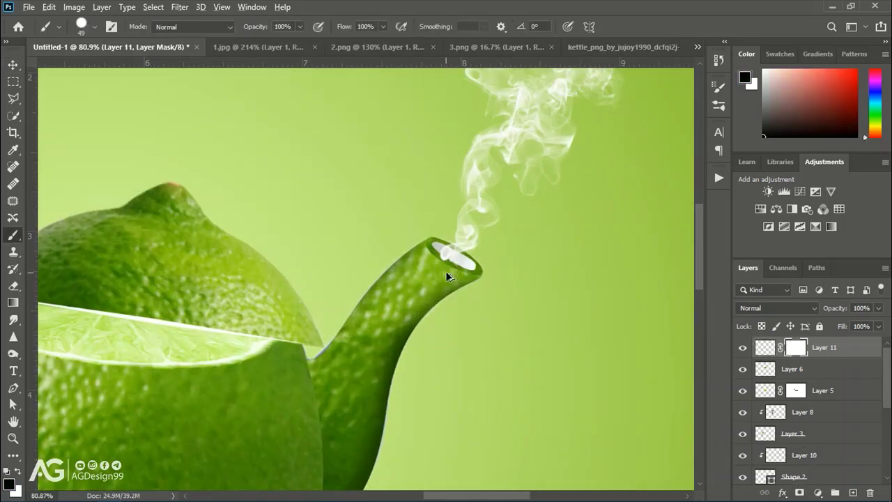
{"action": "scroll", "coordinate": [449, 276], "scroll_direction": "up", "scroll_amount": 3}
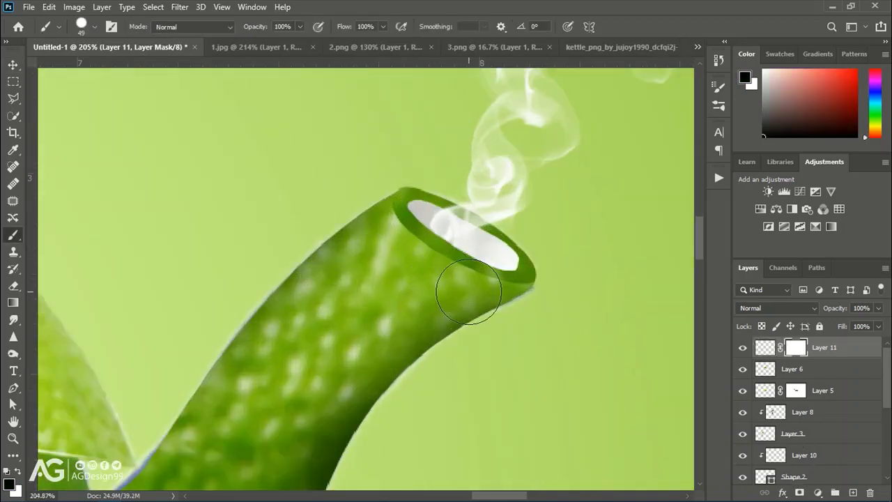
{"action": "scroll", "coordinate": [517, 326], "scroll_direction": "down", "scroll_amount": 3}
{"action": "scroll", "coordinate": [442, 335], "scroll_direction": "down", "scroll_amount": 3}
{"action": "scroll", "coordinate": [808, 418], "scroll_direction": "down", "scroll_amount": 3}
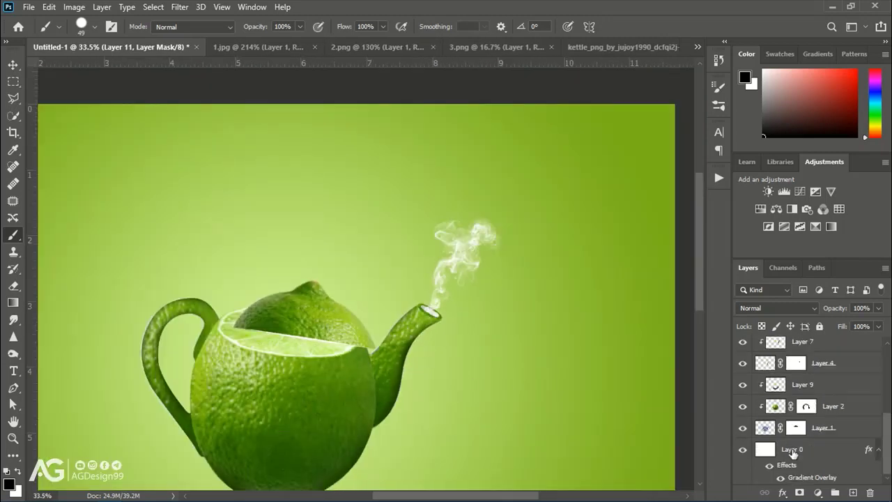
{"action": "left_click", "coordinate": [765, 429]}
{"action": "left_click_drag", "start_coordinate": [377, 348], "coordinate": [396, 349]}
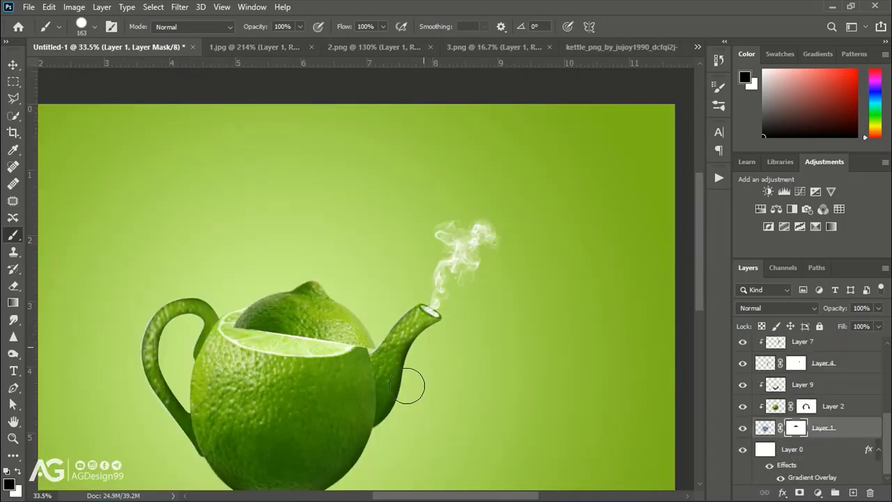
{"action": "left_click_drag", "start_coordinate": [305, 328], "coordinate": [397, 222]}
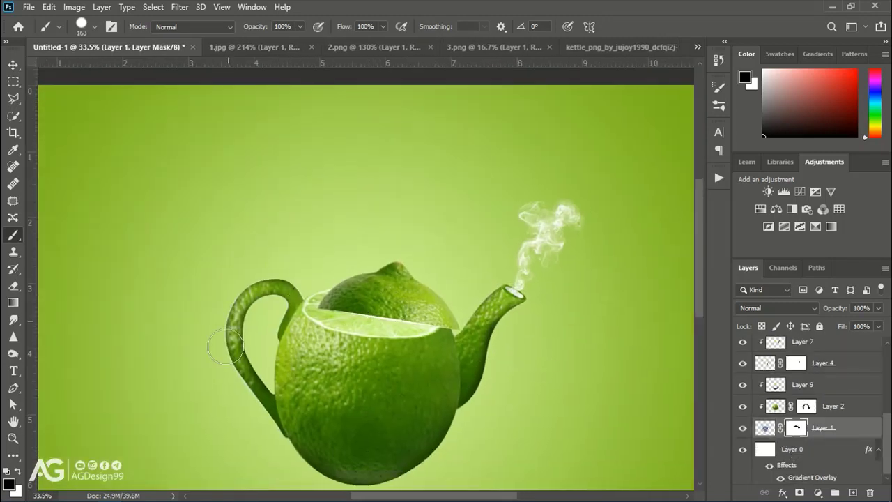
{"action": "left_click_drag", "start_coordinate": [285, 374], "coordinate": [316, 378]}
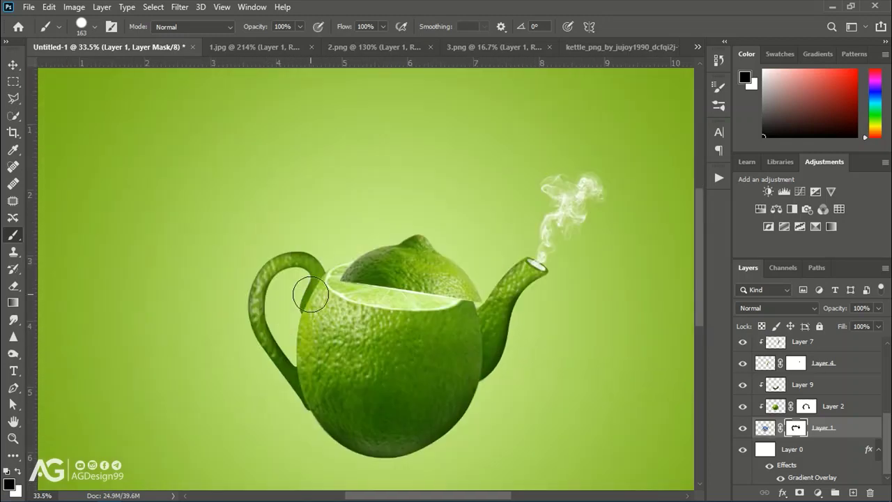
{"action": "scroll", "coordinate": [321, 307], "scroll_direction": "down", "scroll_amount": 3}
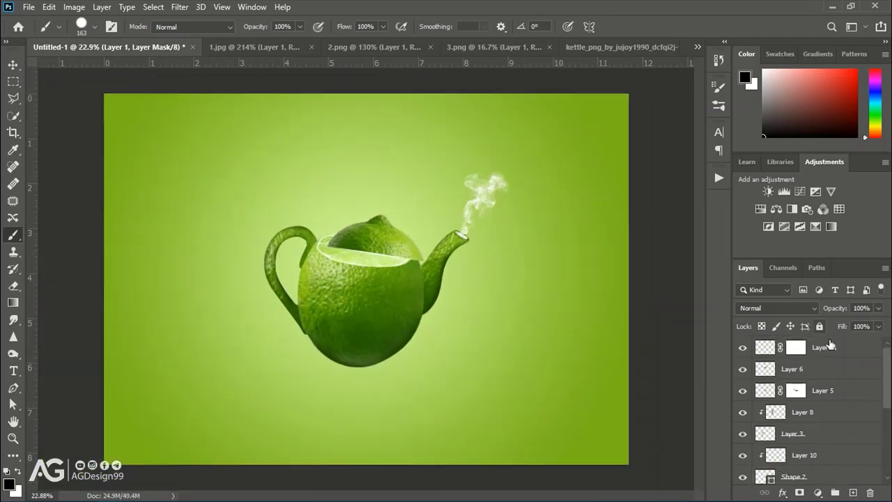
- On a new layer, fill a tall rectangle at lower left with white
{"action": "left_click", "coordinate": [852, 492]}
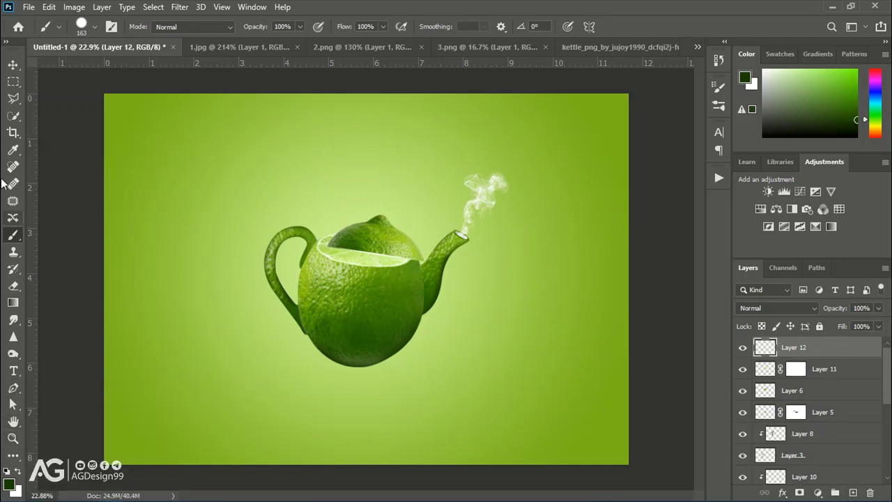
{"action": "left_click", "coordinate": [13, 81]}
{"action": "mouse_move", "coordinate": [191, 363]}
{"action": "left_mouse_down"}
{"action": "mouse_move", "coordinate": [258, 428]}
{"action": "mouse_move", "coordinate": [255, 443]}
{"action": "left_mouse_up"}
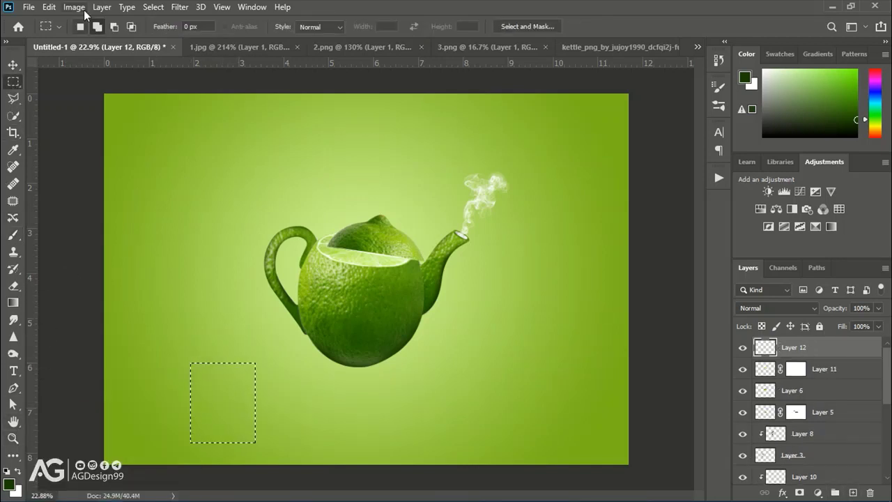
{"action": "left_click", "coordinate": [49, 7]}
{"action": "left_click", "coordinate": [104, 223]}
{"action": "left_click", "coordinate": [528, 135]}
{"action": "left_click", "coordinate": [49, 7]}
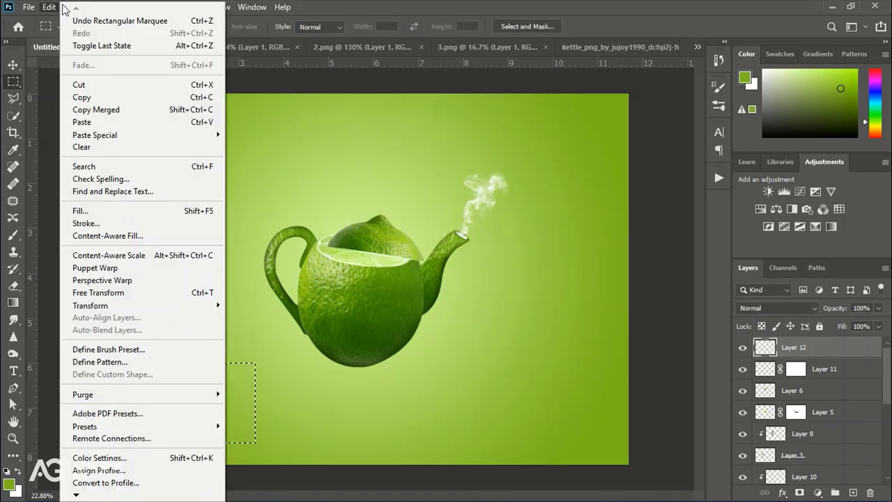
{"action": "left_click", "coordinate": [84, 211]}
{"action": "left_click", "coordinate": [442, 156]}
{"action": "left_click", "coordinate": [530, 133]}
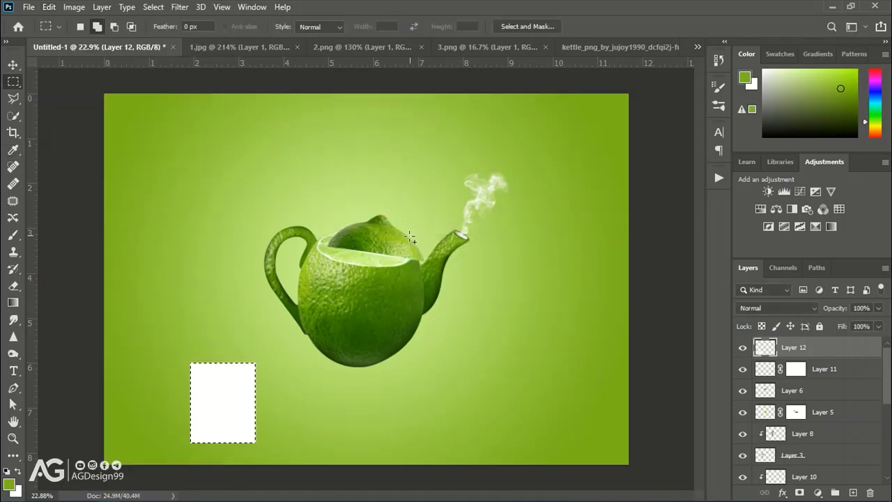
{"action": "key", "text": "ctrl+d"}
- Cut notched corners off the white rectangle using an inverted polygonal selection
{"action": "key", "text": "v"}
{"action": "scroll", "coordinate": [226, 412], "scroll_direction": "up", "scroll_amount": 2}
{"action": "scroll", "coordinate": [237, 363], "scroll_direction": "up", "scroll_amount": 1}
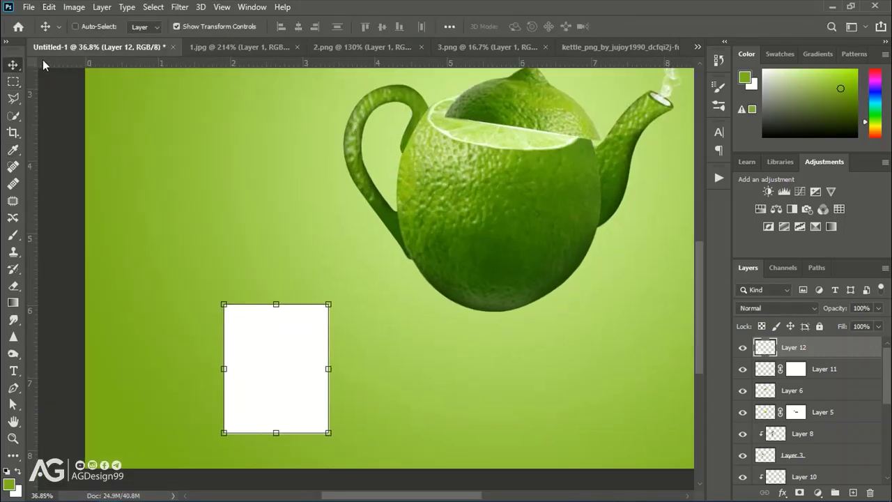
{"action": "key", "text": "l"}
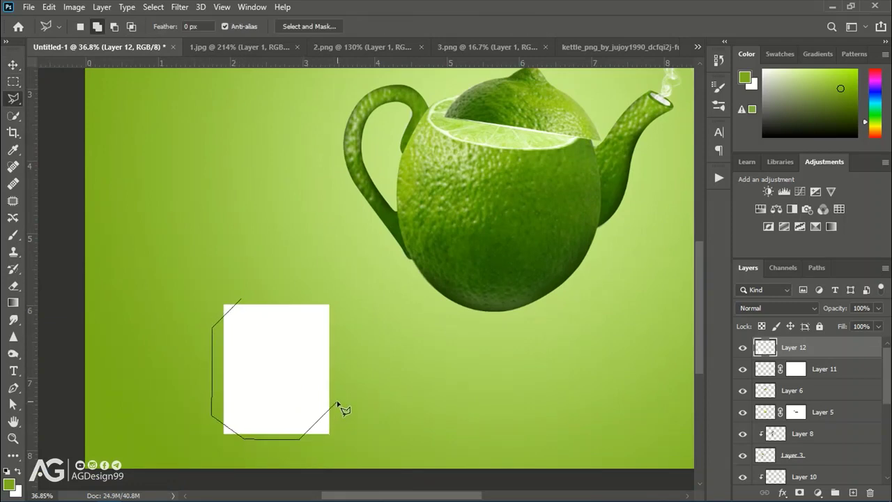
{"action": "left_click", "coordinate": [154, 6]}
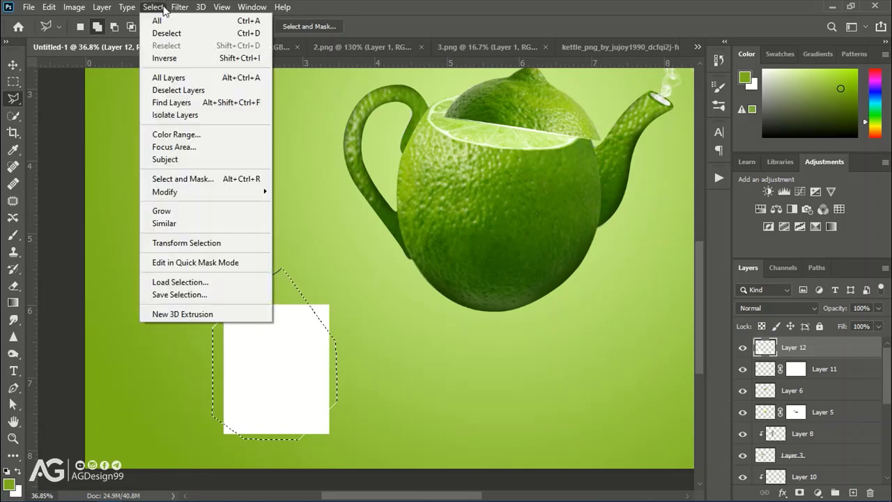
{"action": "left_click", "coordinate": [160, 59]}
{"action": "left_click", "coordinate": [48, 7]}
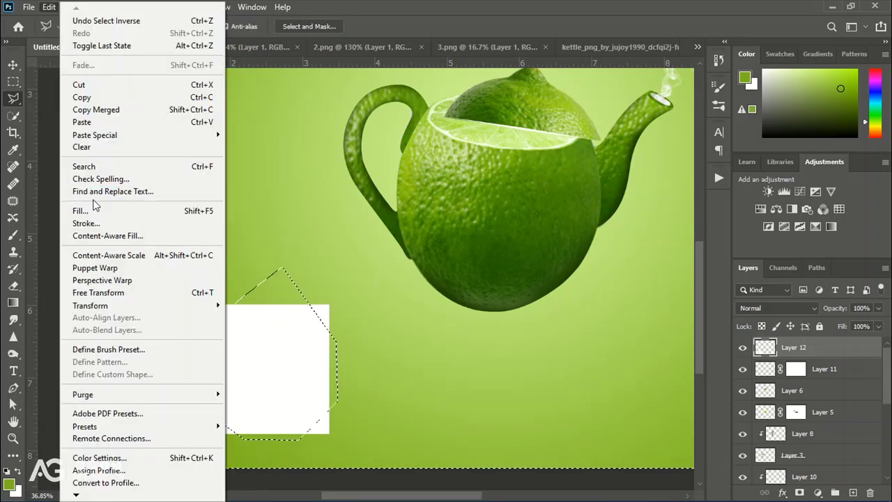
{"action": "left_click", "coordinate": [82, 147]}
{"action": "key", "text": "ctrl+d"}
- Duplicate the piece, flip the copy horizontally beside the original, and merge both halves
{"action": "scroll", "coordinate": [319, 428], "scroll_direction": "down", "scroll_amount": 1}
{"action": "left_click", "coordinate": [12, 66]}
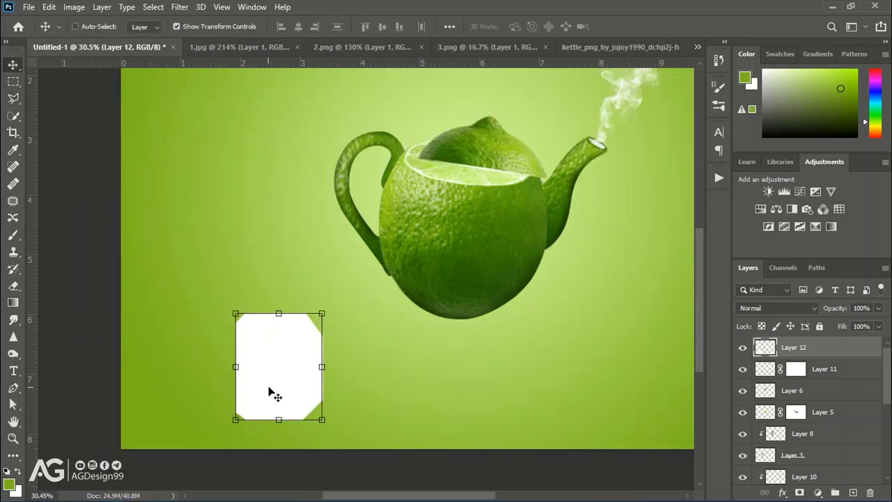
{"action": "key", "text": "ctrl+j"}
{"action": "key", "text": "ctrl+t"}
{"action": "right_click", "coordinate": [311, 373]}
{"action": "left_click", "coordinate": [339, 343]}
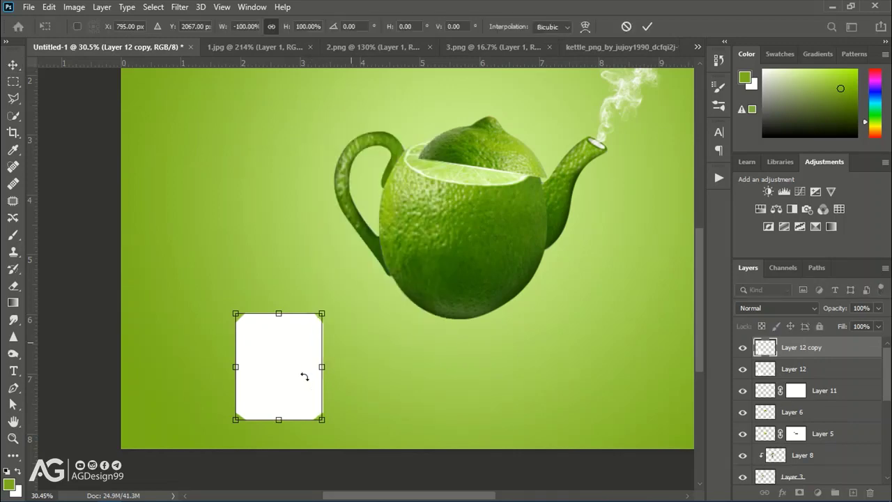
{"action": "left_click_drag", "start_coordinate": [304, 374], "coordinate": [222, 386]}
{"action": "key", "text": "Return"}
{"action": "left_click", "coordinate": [814, 369], "text": "shift"}
{"action": "right_click", "coordinate": [814, 369]}
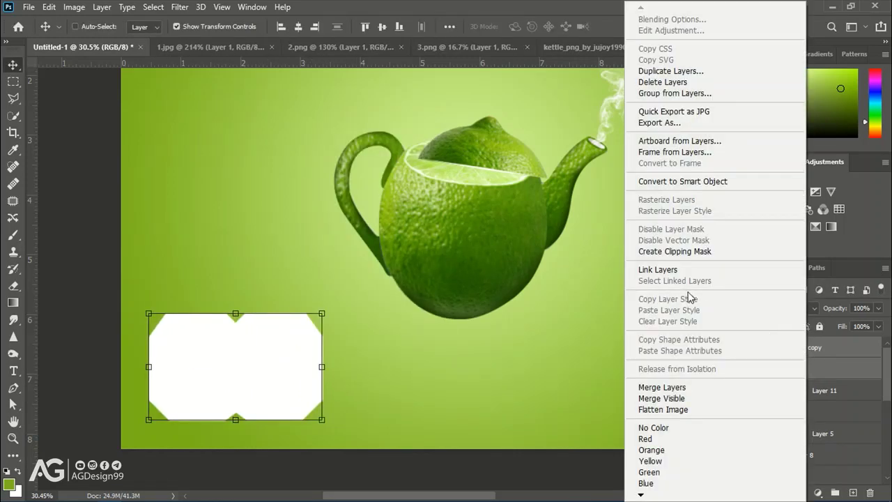
{"action": "left_click", "coordinate": [655, 387]}
- Shrink the white tag, move it beneath the teapot, and load its selection
{"action": "left_click_drag", "start_coordinate": [149, 368], "coordinate": [195, 368]}
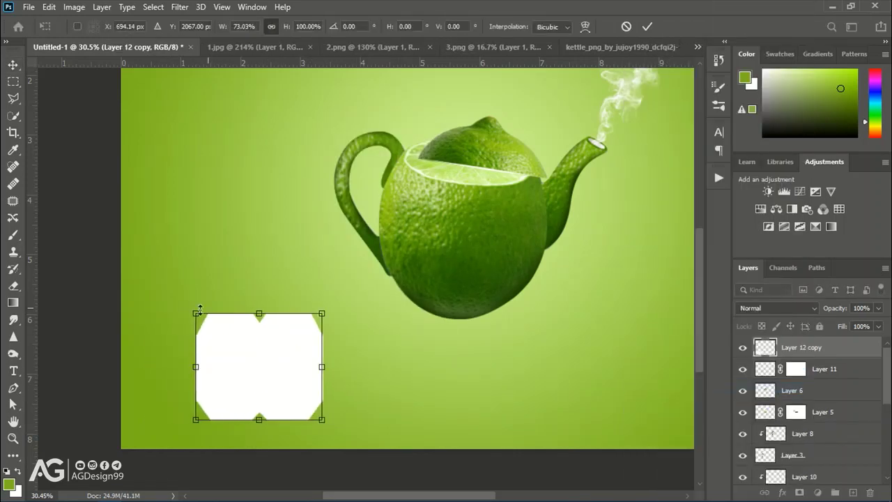
{"action": "left_click_drag", "start_coordinate": [195, 314], "coordinate": [243, 335]}
{"action": "left_click_drag", "start_coordinate": [275, 372], "coordinate": [514, 318]}
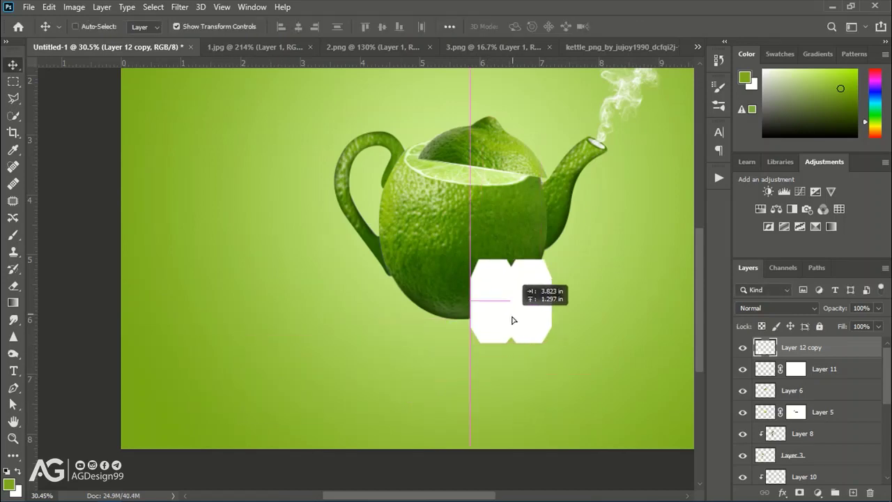
{"action": "left_click_drag", "start_coordinate": [472, 265], "coordinate": [488, 273]}
{"action": "scroll", "coordinate": [530, 310], "scroll_direction": "up", "scroll_amount": 2, "text": "alt"}
{"action": "scroll", "coordinate": [531, 312], "scroll_direction": "up", "scroll_amount": 2}
{"action": "key", "text": "Return"}
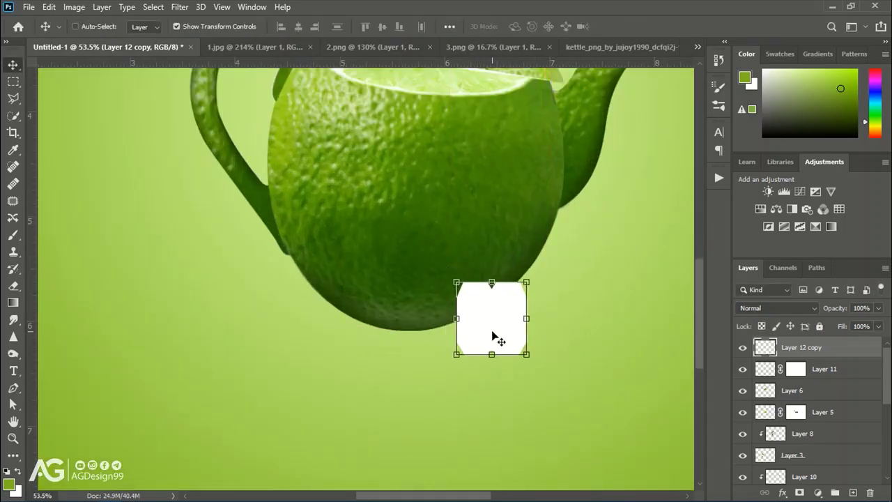
{"action": "scroll", "coordinate": [551, 315], "scroll_direction": "down", "scroll_amount": 2}
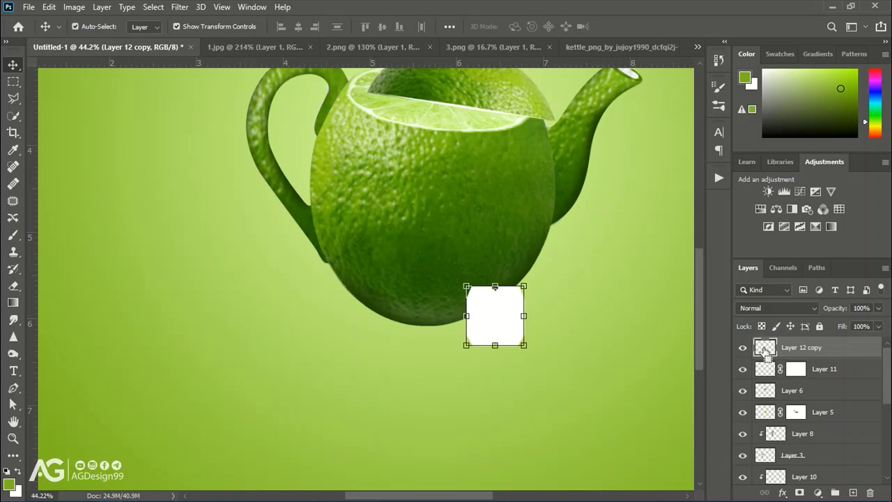
{"action": "left_click", "coordinate": [765, 350], "text": "ctrl"}
- Paint the selected tag brown (#5f452f) with a large hard brush, then deselect
{"action": "key", "text": "b"}
{"action": "left_click", "coordinate": [391, 311], "text": "alt"}
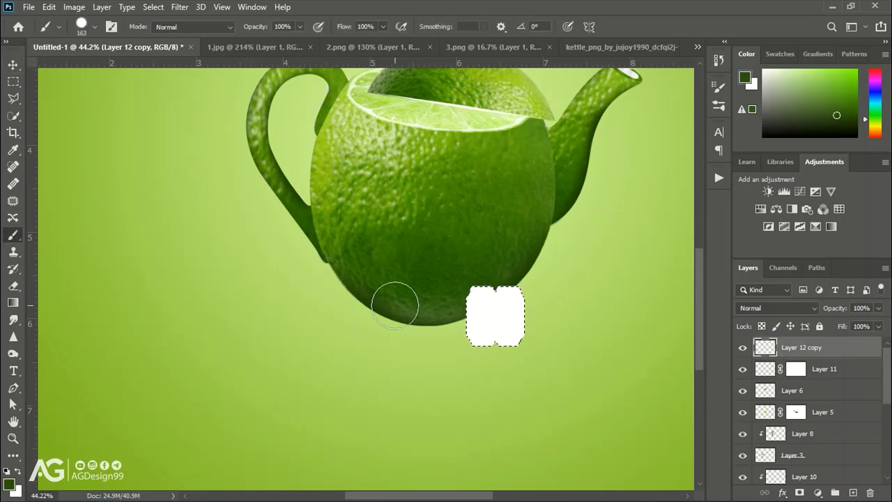
{"action": "type", "text": "5f452f"}
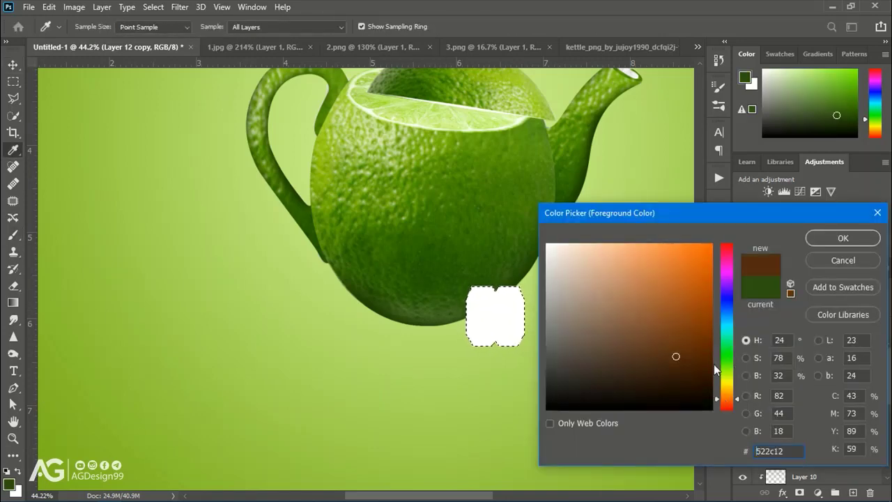
{"action": "key", "text": "Return"}
{"action": "scroll", "coordinate": [465, 309], "scroll_direction": "up", "scroll_amount": 3}
{"action": "right_click", "coordinate": [550, 154]}
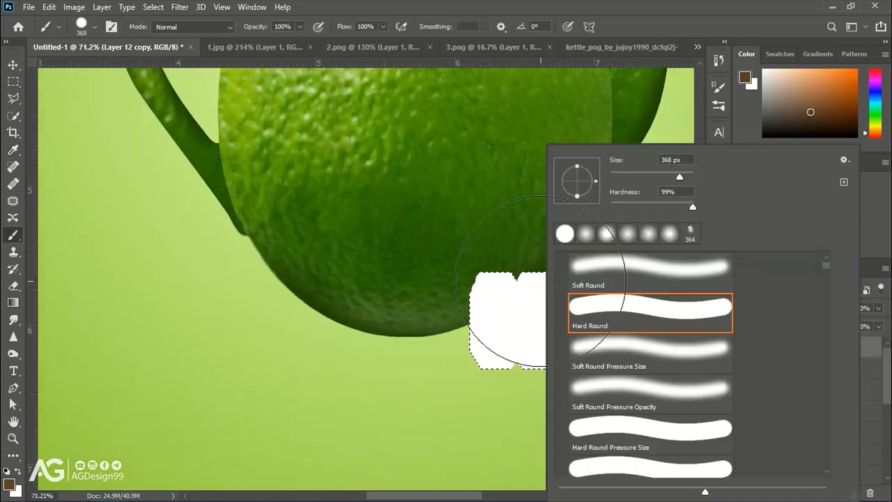
{"action": "mouse_move", "coordinate": [577, 235]}
{"action": "left_mouse_down"}
{"action": "mouse_move", "coordinate": [418, 354]}
{"action": "mouse_move", "coordinate": [583, 401]}
{"action": "mouse_move", "coordinate": [510, 212]}
{"action": "left_mouse_up"}
{"action": "key", "text": "ctrl+d"}
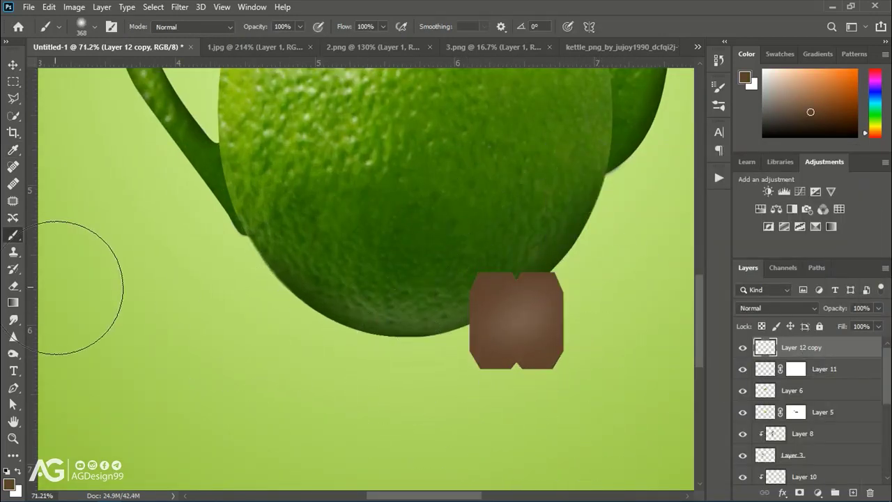
- Add the word 'TEA' in orange 24 pt text, centred on the tag
{"action": "key", "text": "t"}
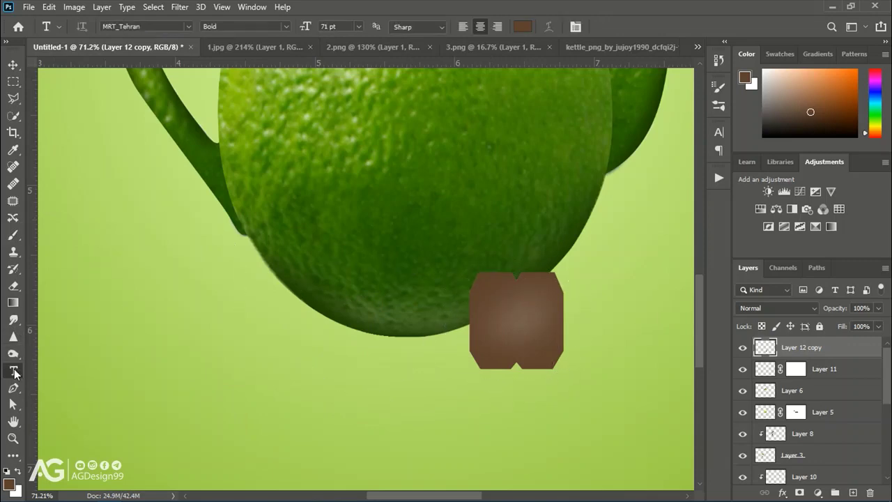
{"action": "left_click", "coordinate": [522, 26]}
{"action": "left_click", "coordinate": [548, 244]}
{"action": "left_click", "coordinate": [670, 268]}
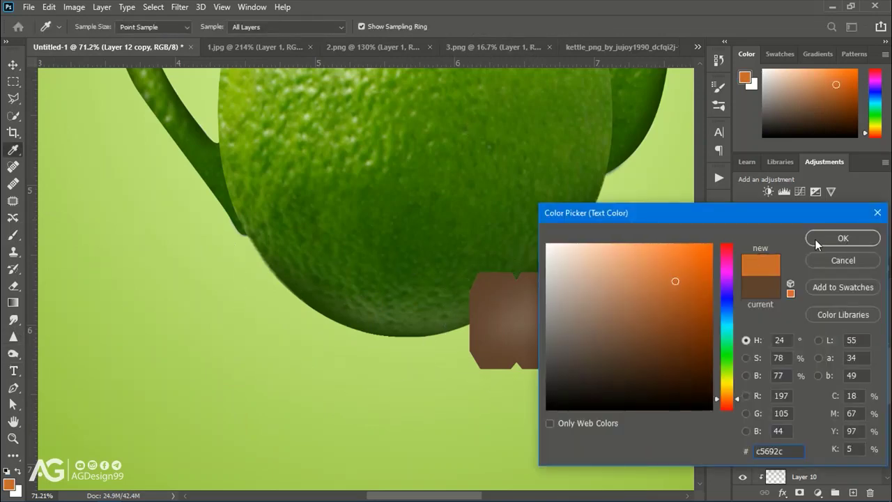
{"action": "left_click", "coordinate": [833, 239]}
{"action": "left_click", "coordinate": [504, 329]}
{"action": "left_click", "coordinate": [359, 26]}
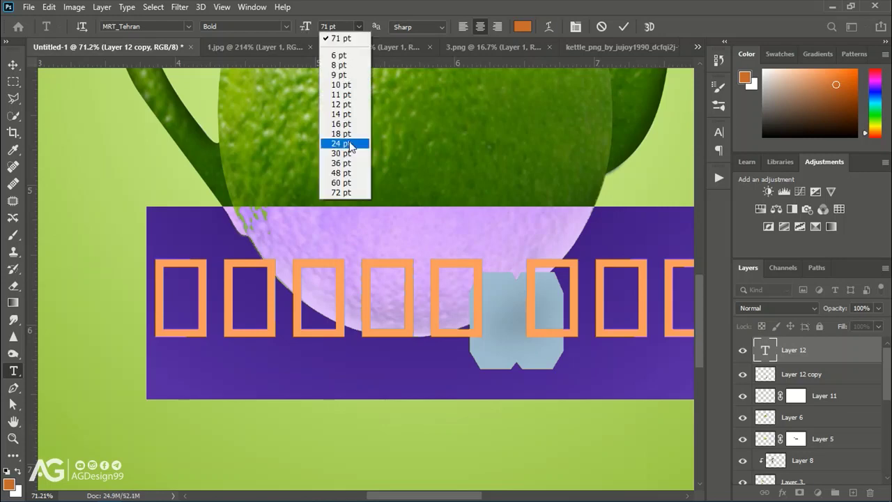
{"action": "left_click", "coordinate": [345, 144]}
{"action": "type", "text": "TEA"}
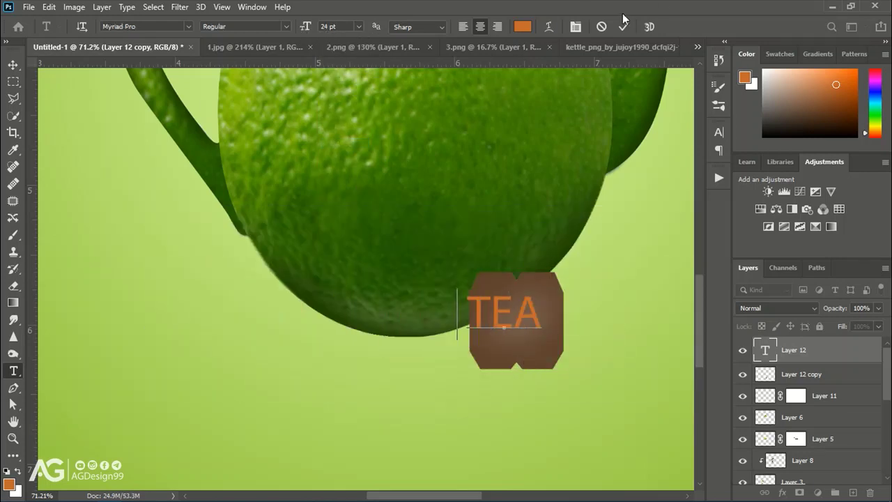
{"action": "left_click", "coordinate": [623, 26]}
{"action": "key", "text": "v"}
{"action": "left_click_drag", "start_coordinate": [518, 322], "coordinate": [529, 334]}
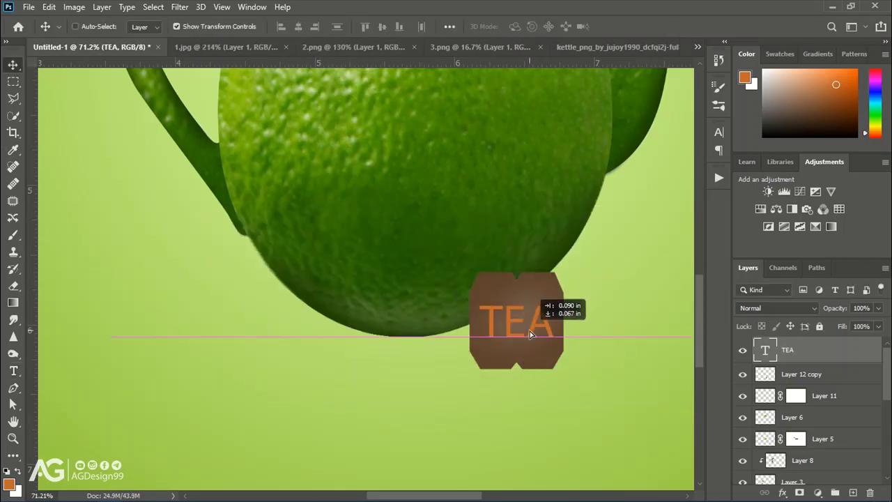
- Change the TEA text colour to light grey (b3b3b3)
{"action": "double_click", "coordinate": [766, 350]}
{"action": "left_click", "coordinate": [522, 26]}
{"action": "left_click", "coordinate": [547, 293]}
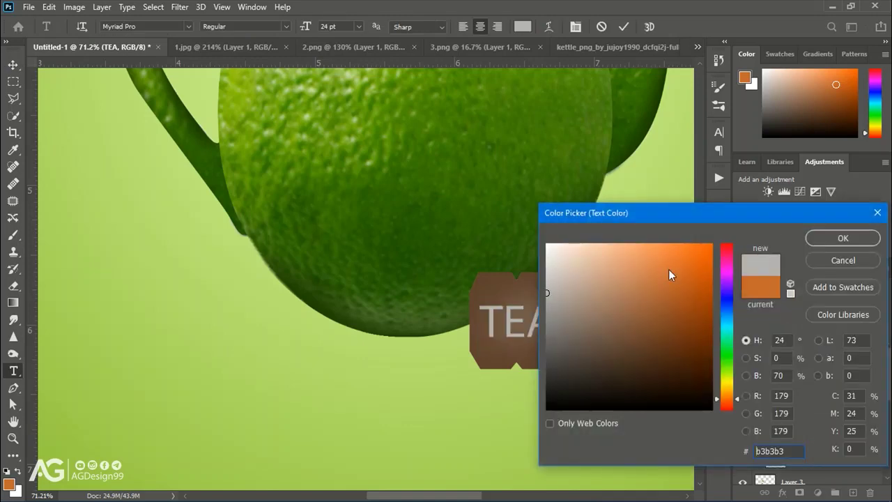
{"action": "key", "text": "Return"}
{"action": "key", "text": "ctrl+Return"}
{"action": "key", "text": "v"}
- Combine the TEA text and brown tag layers into one smart object
{"action": "left_click", "coordinate": [798, 376], "text": "shift"}
{"action": "right_click", "coordinate": [818, 352]}
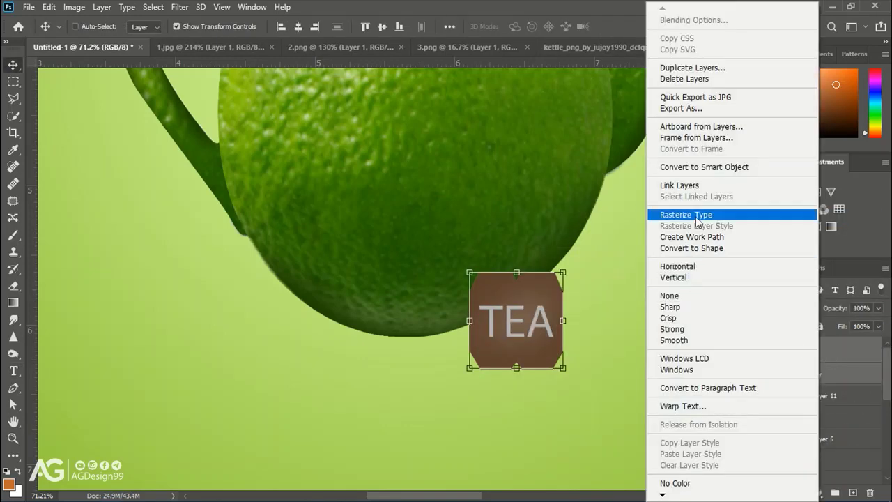
{"action": "left_click", "coordinate": [704, 166]}
- Skew and rotate the combined tag slightly so it hangs at an angle
{"action": "key", "text": "ctrl+t"}
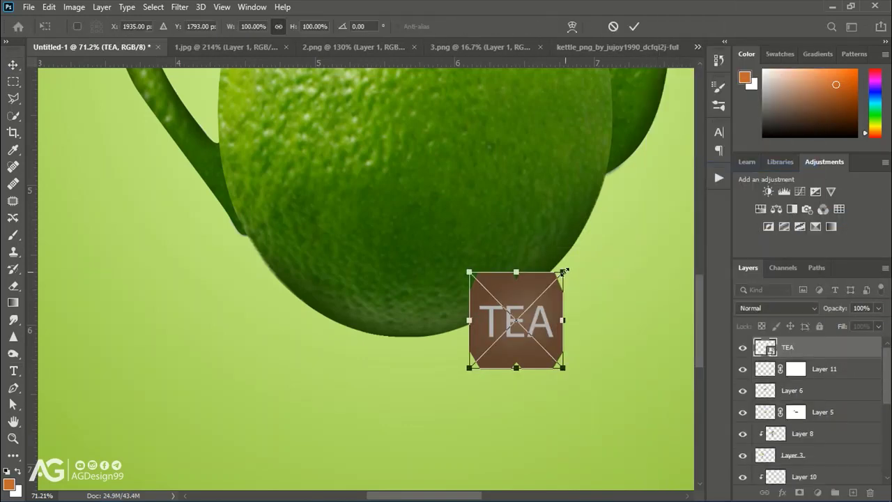
{"action": "left_click_drag", "start_coordinate": [563, 272], "coordinate": [549, 262]}
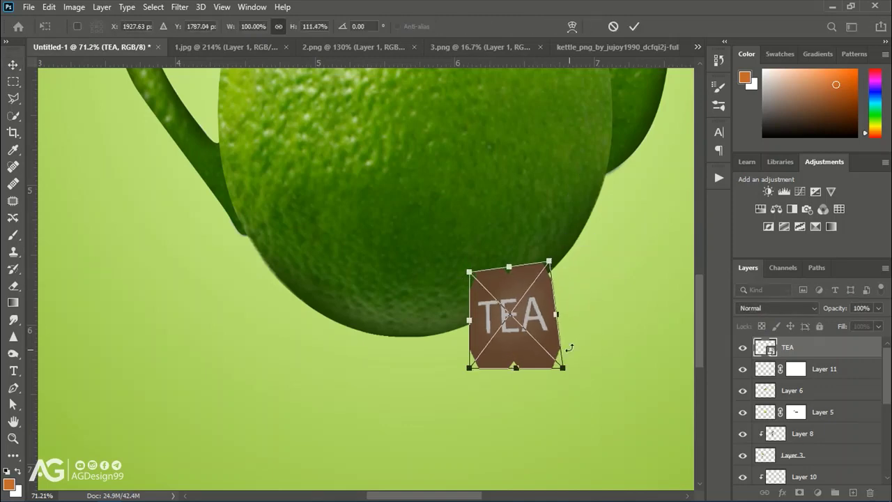
{"action": "left_click_drag", "start_coordinate": [563, 367], "coordinate": [546, 348]}
{"action": "left_click_drag", "start_coordinate": [467, 375], "coordinate": [470, 366]}
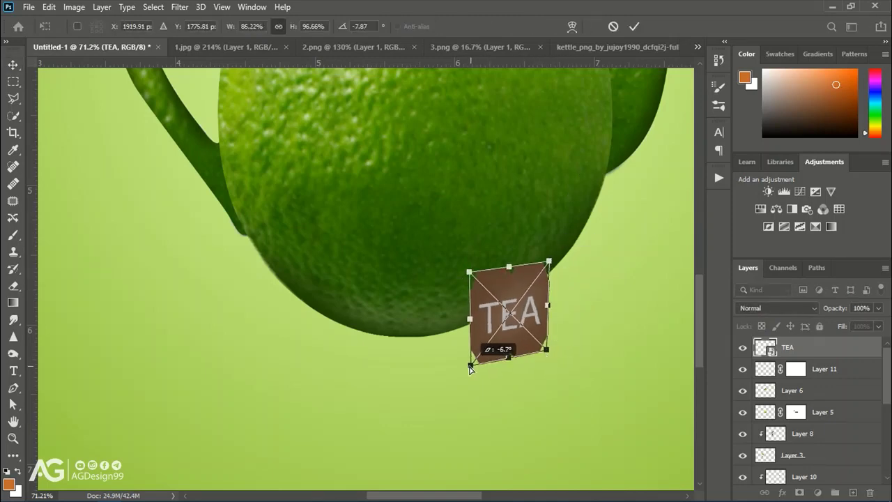
{"action": "left_click_drag", "start_coordinate": [469, 271], "coordinate": [465, 270]}
{"action": "left_click_drag", "start_coordinate": [550, 262], "coordinate": [544, 262]}
{"action": "key", "text": "Return"}
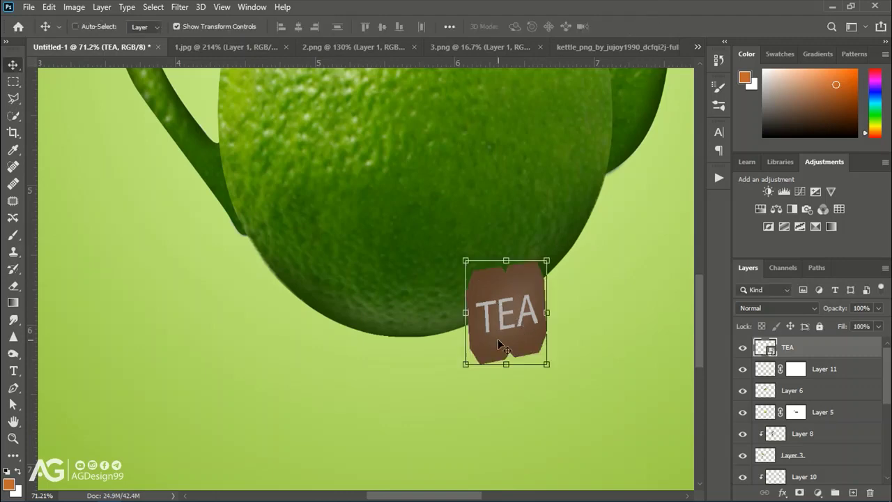
{"action": "scroll", "coordinate": [478, 343], "scroll_direction": "down", "scroll_amount": 1}
{"action": "scroll", "coordinate": [502, 342], "scroll_direction": "up", "scroll_amount": 3}
- Choose a small Hard Round brush and add a new empty layer above TEA
{"action": "key", "text": "p"}
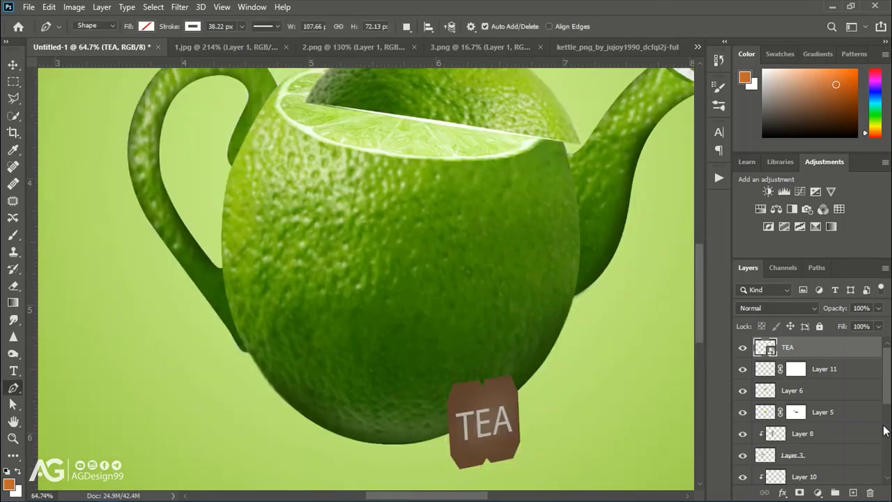
{"action": "left_click", "coordinate": [145, 26]}
{"action": "key", "text": "Escape"}
{"action": "key", "text": "b"}
{"action": "left_click", "coordinate": [83, 32]}
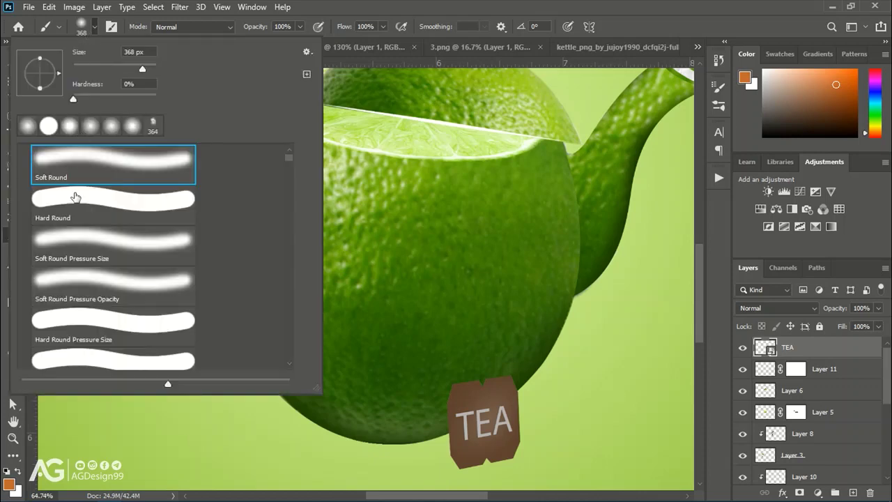
{"action": "left_click", "coordinate": [114, 202]}
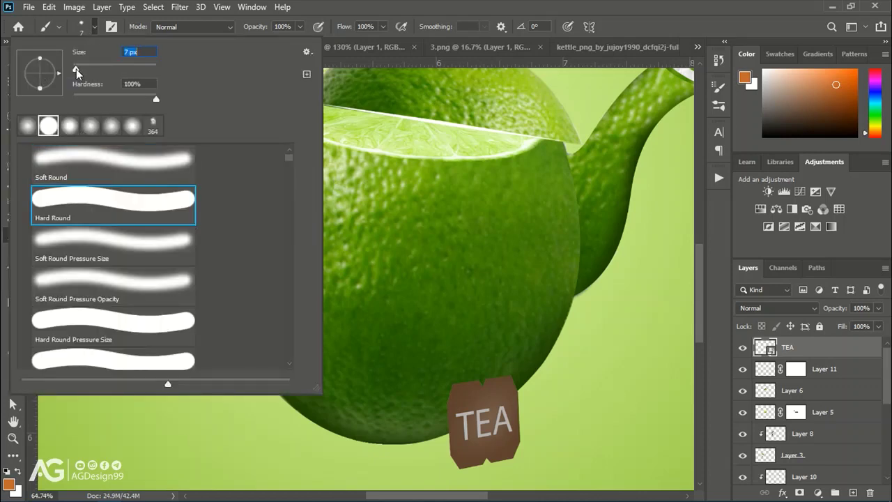
{"action": "key", "text": "Return"}
{"action": "left_click", "coordinate": [852, 492]}
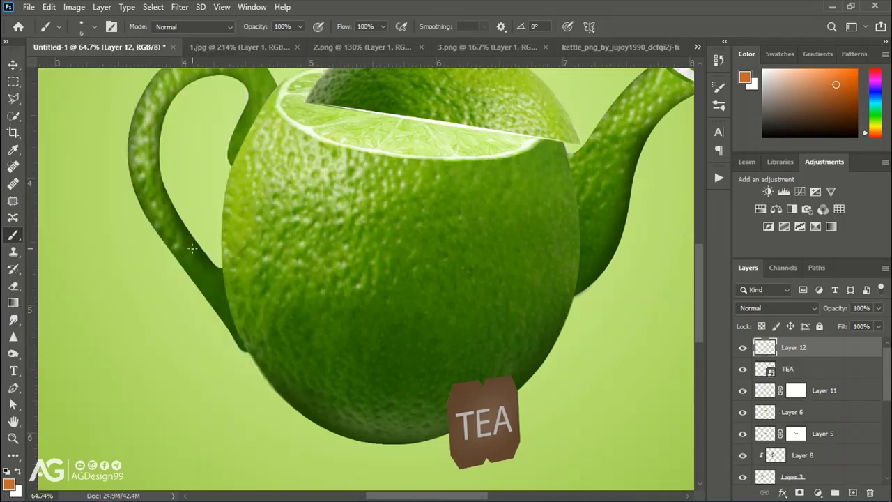
- Pen a curved path from the lime's rim to the tag and bring up its path options
{"action": "key", "text": "p"}
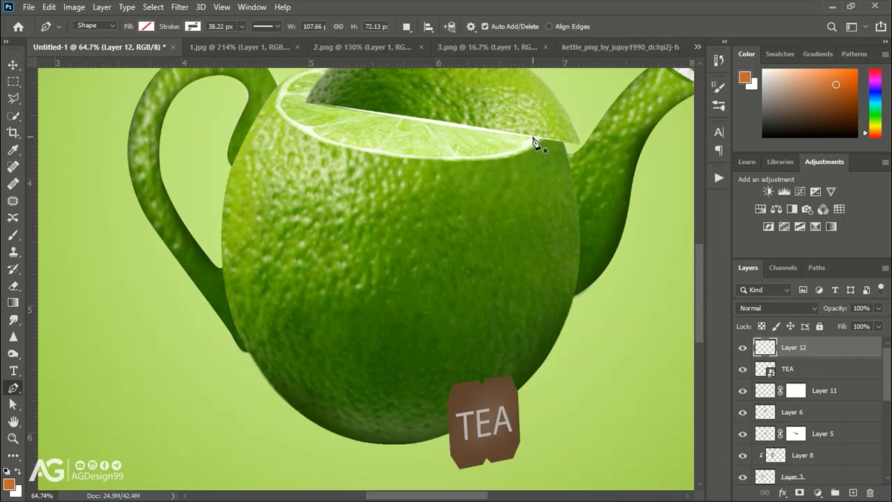
{"action": "left_click", "coordinate": [533, 137]}
{"action": "left_click_drag", "start_coordinate": [474, 277], "coordinate": [474, 326]}
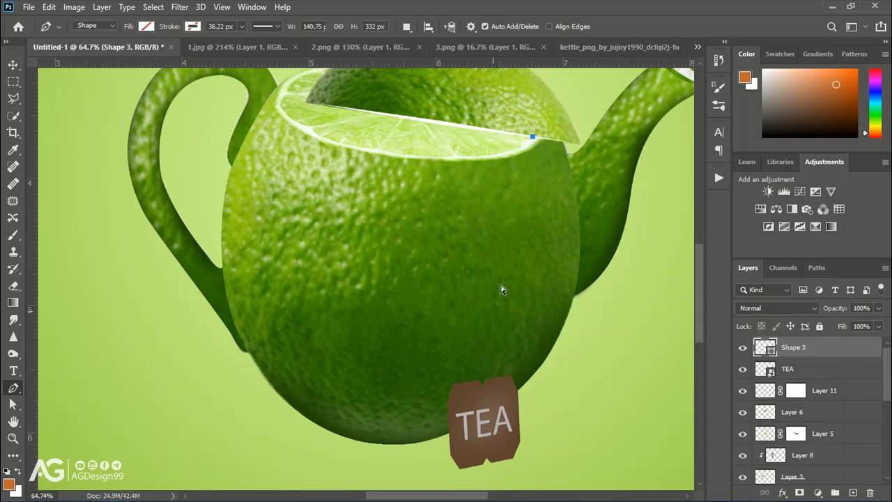
{"action": "right_click", "coordinate": [503, 322]}
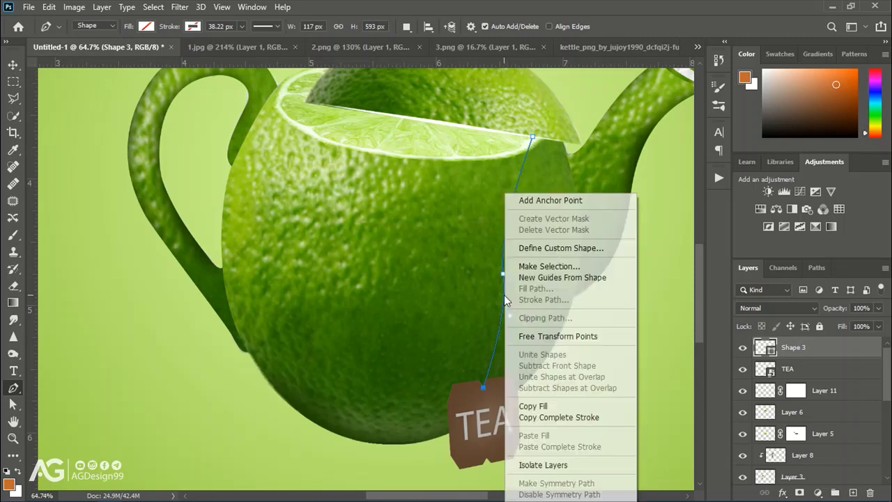
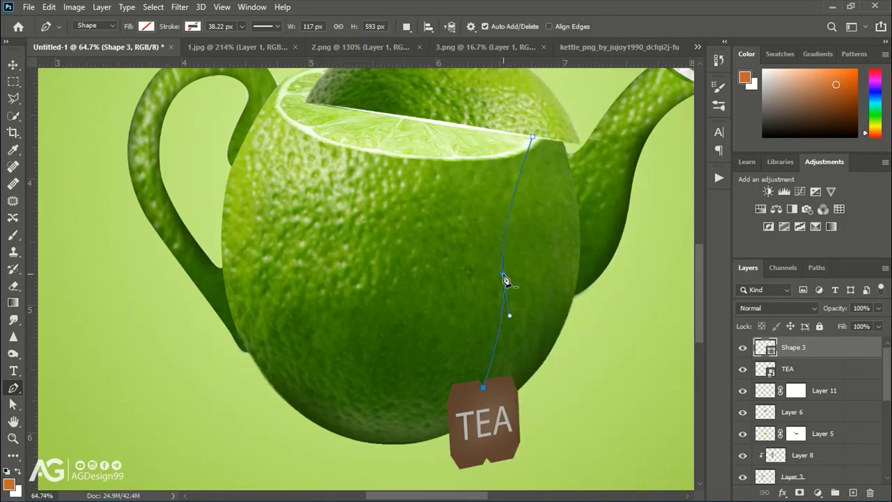
- Delete the old string shape layer and add an empty layer for the new string
{"action": "right_click", "coordinate": [504, 274]}
{"action": "key", "text": "Escape"}
{"action": "key", "text": "Delete"}
{"action": "key", "text": "ctrl+shift+alt+n"}
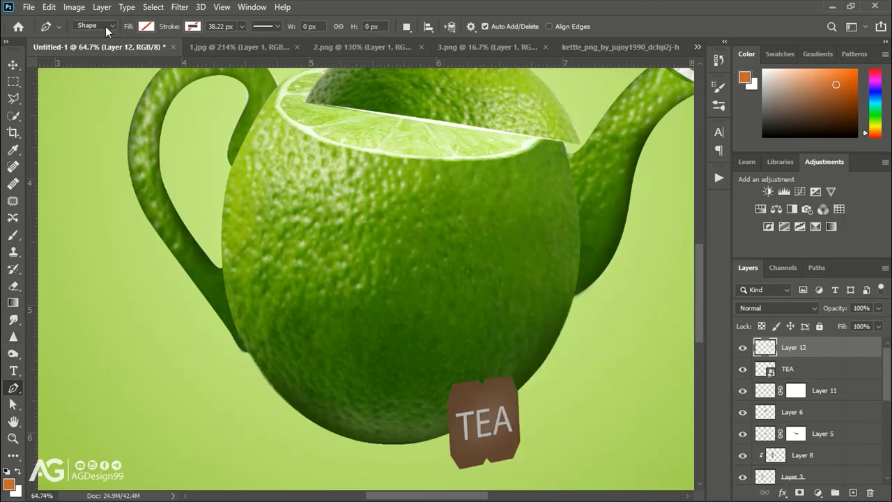
- Draw a curved Pen path from the lid edge down to the TEA tag
{"action": "left_click", "coordinate": [108, 27]}
{"action": "left_click", "coordinate": [87, 42]}
{"action": "left_click", "coordinate": [532, 138]}
{"action": "left_click_drag", "start_coordinate": [477, 284], "coordinate": [480, 296]}
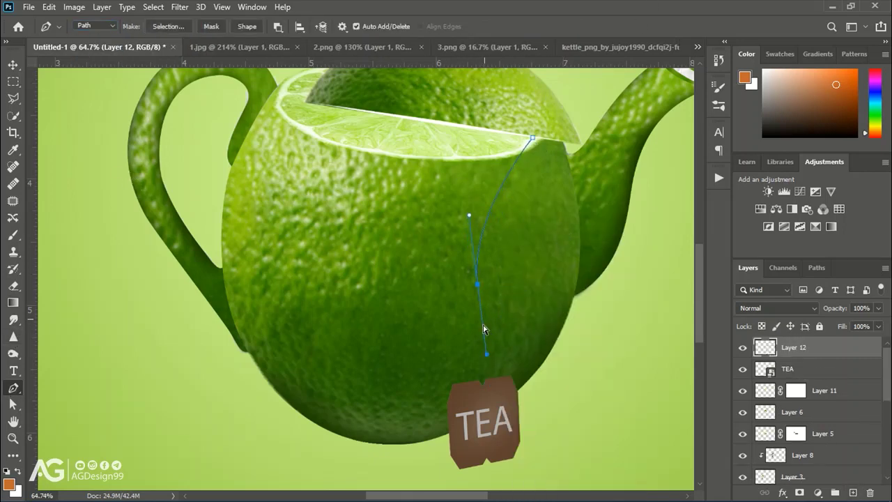
{"action": "right_click", "coordinate": [486, 393]}
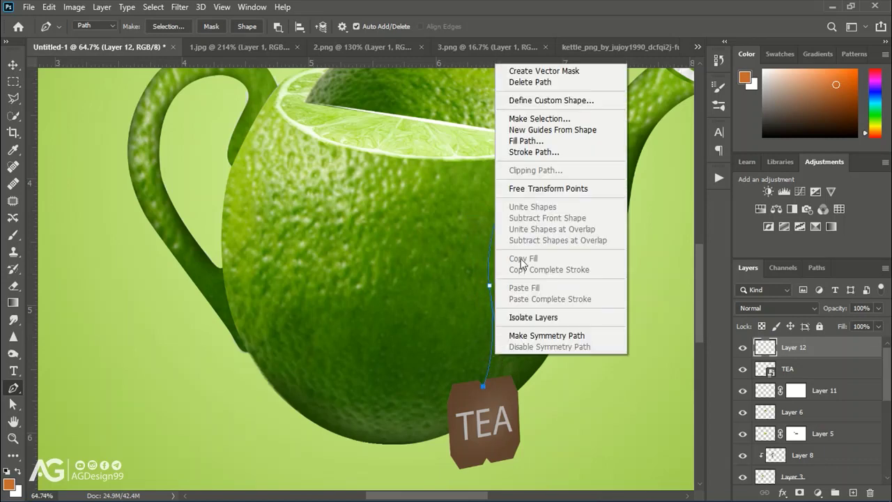
{"action": "left_click", "coordinate": [520, 148]}
{"action": "left_click", "coordinate": [528, 150]}
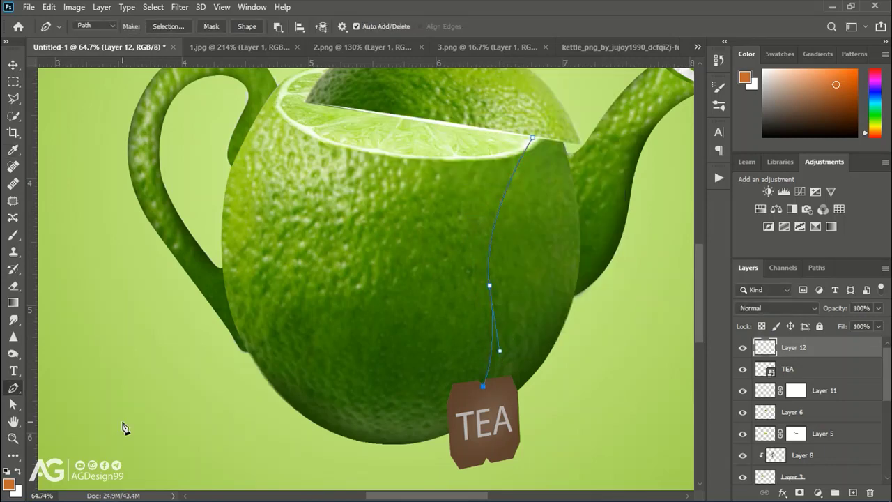
- Set the foreground to white and stroke the path with the brush to form the string
{"action": "left_click", "coordinate": [17, 487]}
{"action": "left_click", "coordinate": [551, 219]}
{"action": "left_click", "coordinate": [843, 237]}
{"action": "right_click", "coordinate": [497, 290]}
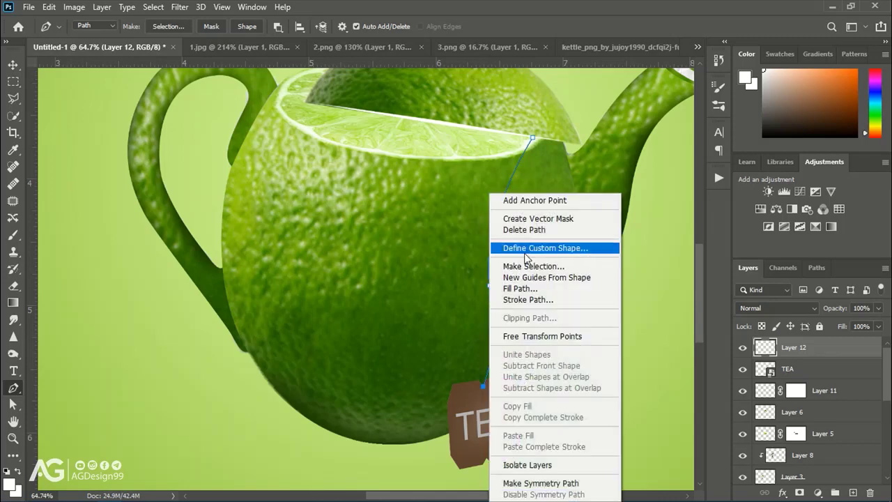
{"action": "left_click", "coordinate": [529, 300]}
{"action": "left_click", "coordinate": [522, 145]}
- Delete the guide path and add a new empty layer above the string
{"action": "right_click", "coordinate": [499, 335]}
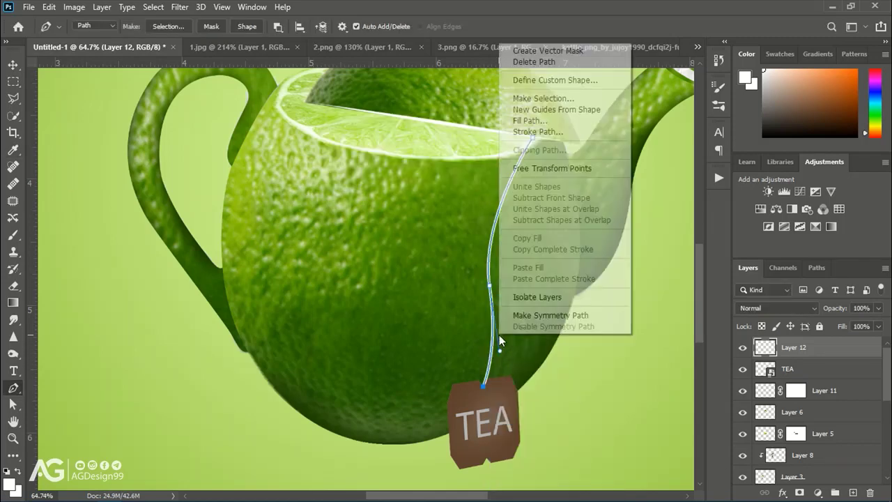
{"action": "left_click", "coordinate": [537, 61]}
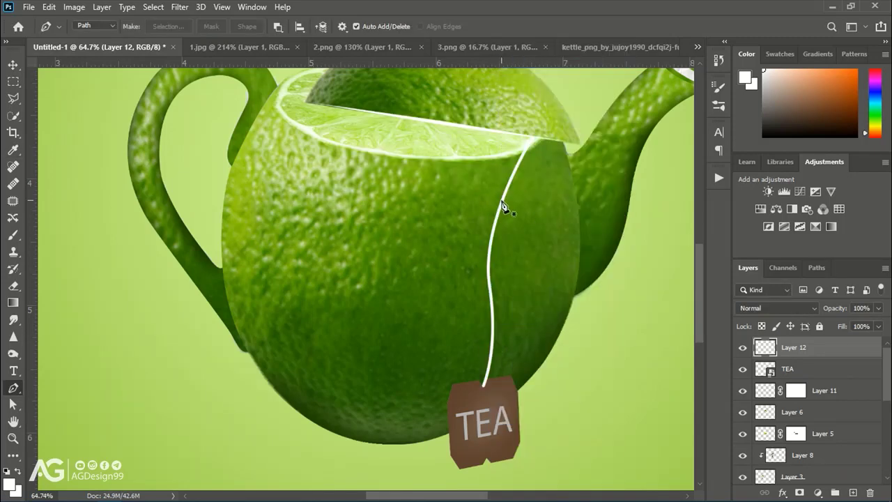
{"action": "left_click", "coordinate": [852, 492]}
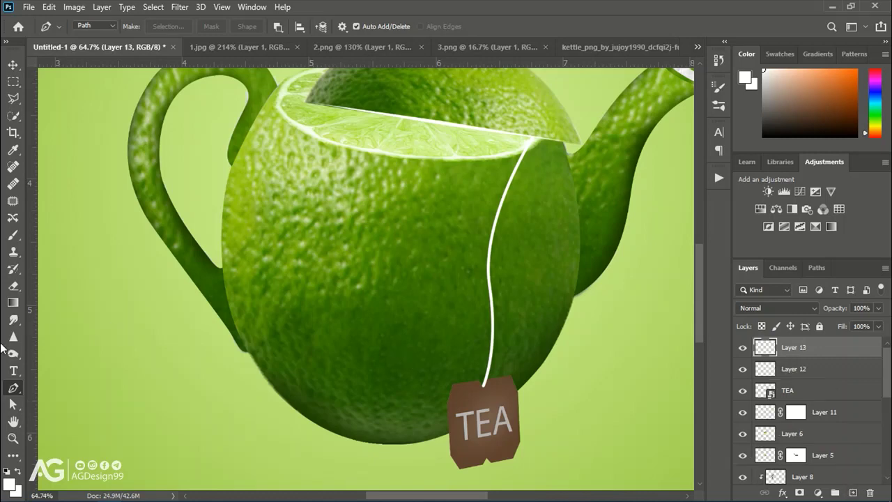
- Set the foreground to black and draw a curved path beside the white string
{"action": "left_click", "coordinate": [9, 483]}
{"action": "left_click", "coordinate": [551, 466]}
{"action": "key", "text": "Return"}
{"action": "left_click", "coordinate": [525, 150]}
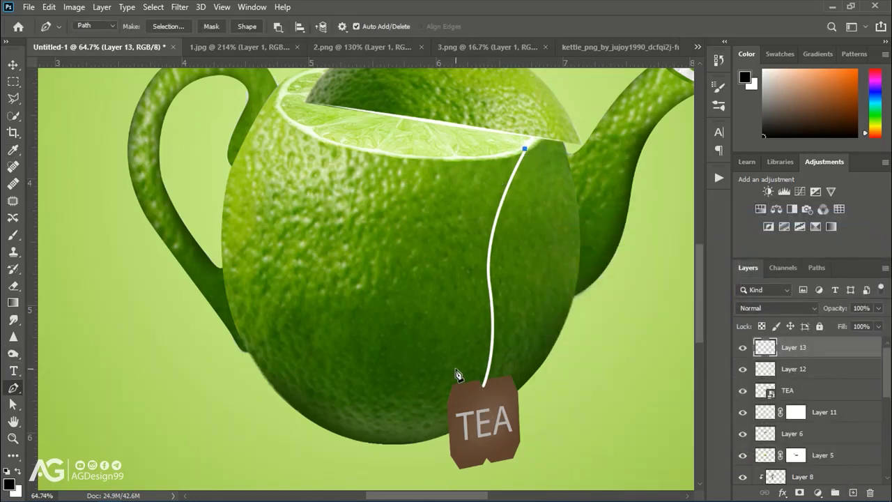
{"action": "left_click_drag", "start_coordinate": [476, 481], "coordinate": [447, 478]}
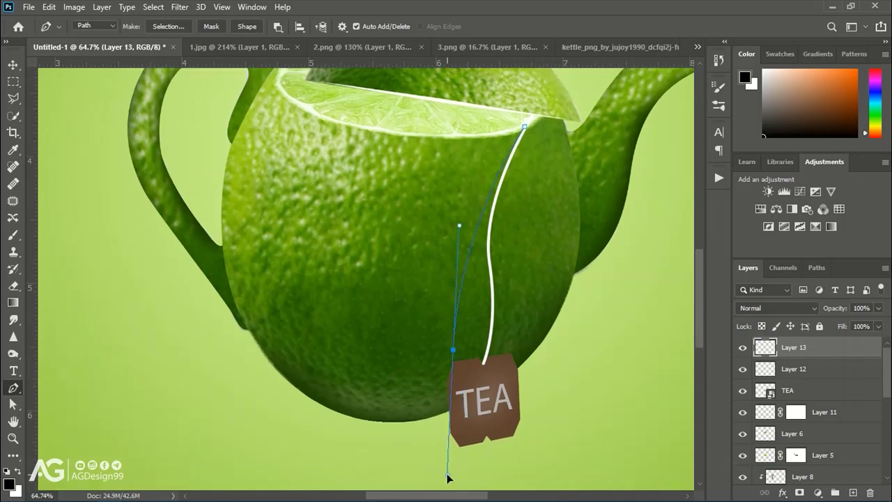
- Stroke the path with a black brush and clear away the leftover path
{"action": "right_click", "coordinate": [452, 357]}
{"action": "left_click", "coordinate": [482, 144]}
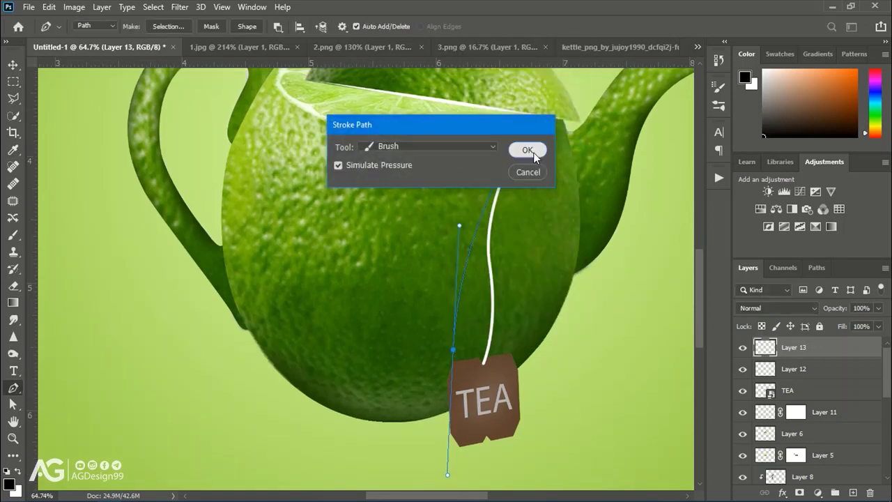
{"action": "left_click", "coordinate": [528, 150]}
{"action": "right_click", "coordinate": [474, 282]}
{"action": "key", "text": "Escape"}
{"action": "key", "text": "Return"}
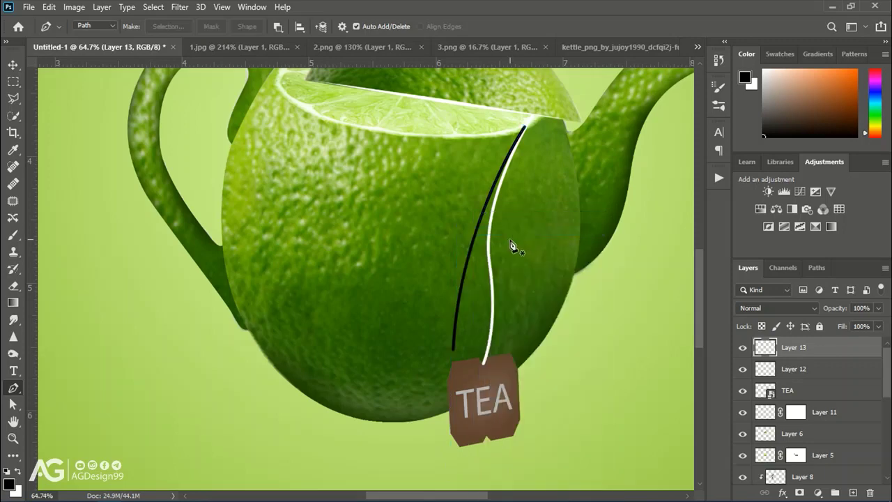
- Move the black line's layer beneath the white string and check the strings against the TEA tag
{"action": "left_click_drag", "start_coordinate": [823, 351], "coordinate": [807, 372]}
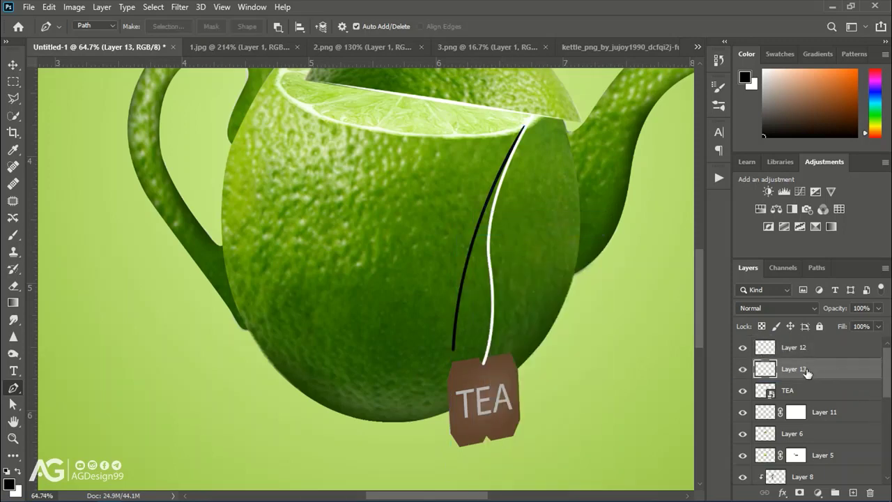
{"action": "scroll", "coordinate": [767, 404], "scroll_direction": "down", "scroll_amount": 2}
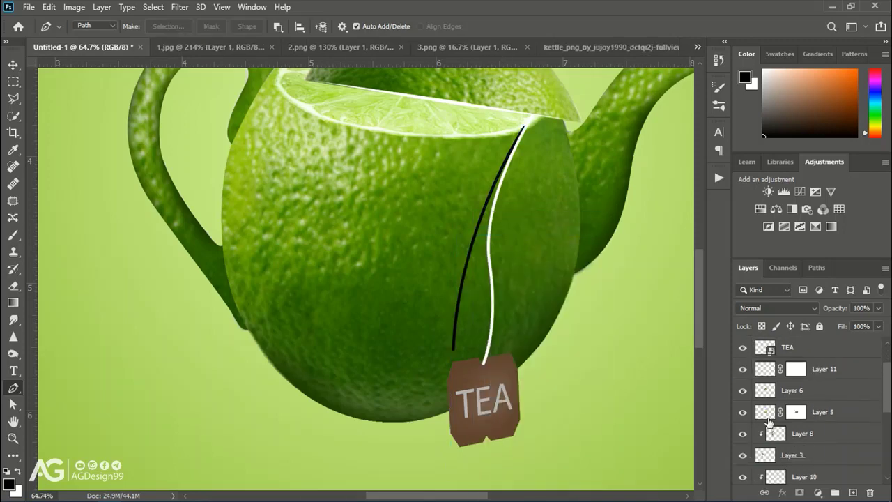
{"action": "left_click", "coordinate": [743, 413]}
{"action": "left_click", "coordinate": [743, 368]}
{"action": "left_click", "coordinate": [743, 347]}
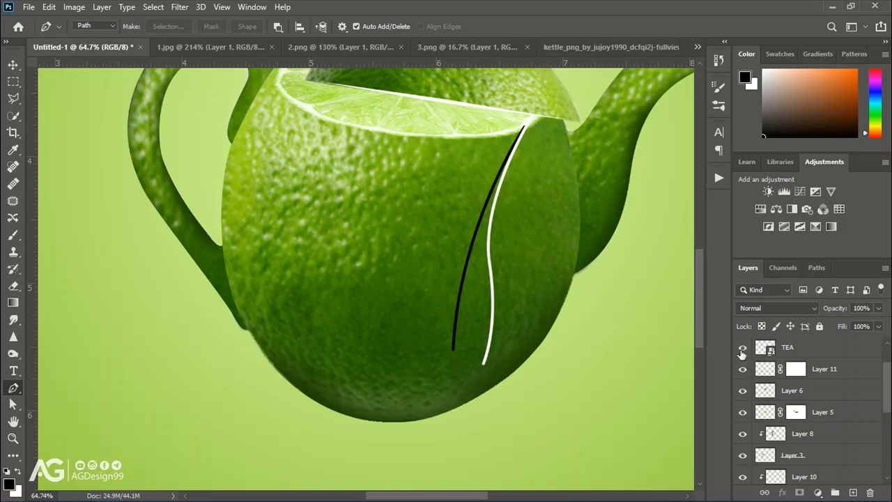
{"action": "scroll", "coordinate": [805, 366], "scroll_direction": "up", "scroll_amount": 2}
- Lower the black line layer's opacity to 54%
{"action": "left_click", "coordinate": [805, 368]}
{"action": "left_click", "coordinate": [879, 308]}
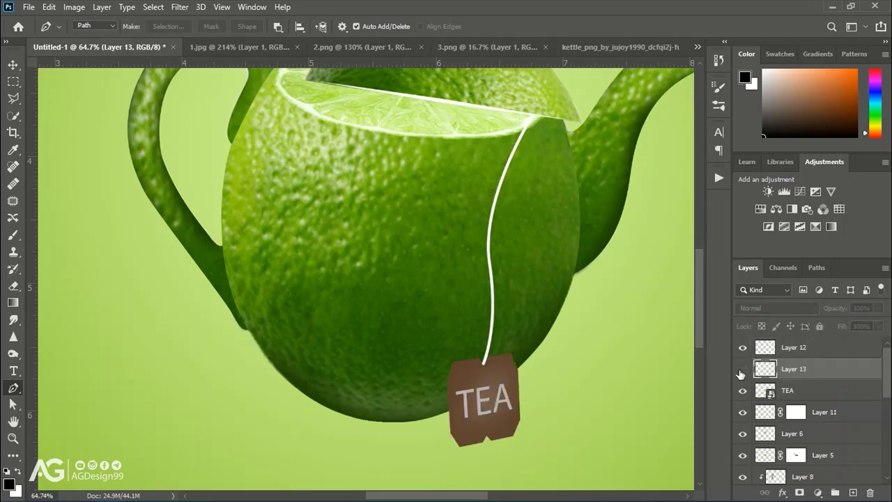
{"action": "left_click_drag", "start_coordinate": [879, 325], "coordinate": [852, 328]}
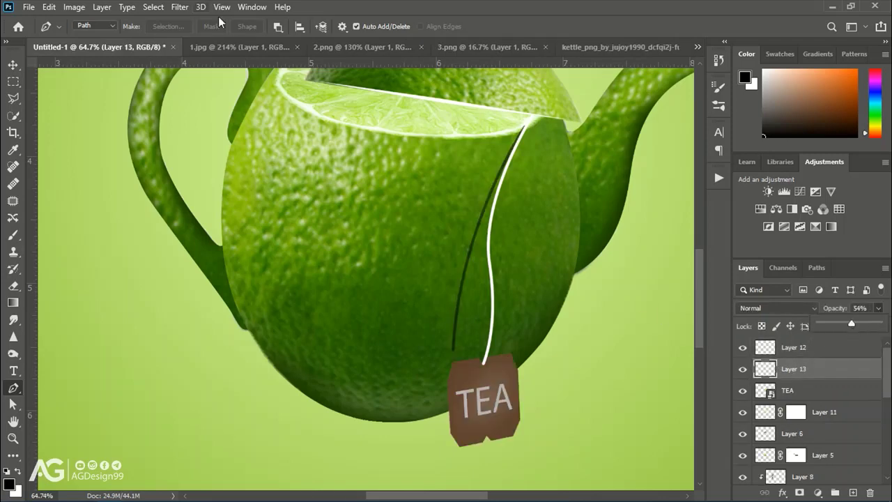
{"action": "left_click", "coordinate": [784, 389]}
- Duplicate the TEA tag layer and fill the copy solid black
{"action": "key", "text": "v"}
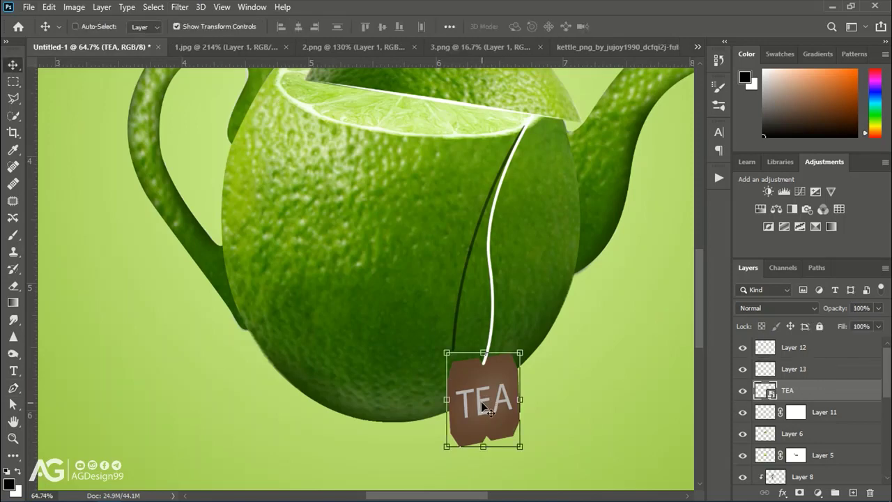
{"action": "key", "text": "ctrl+j"}
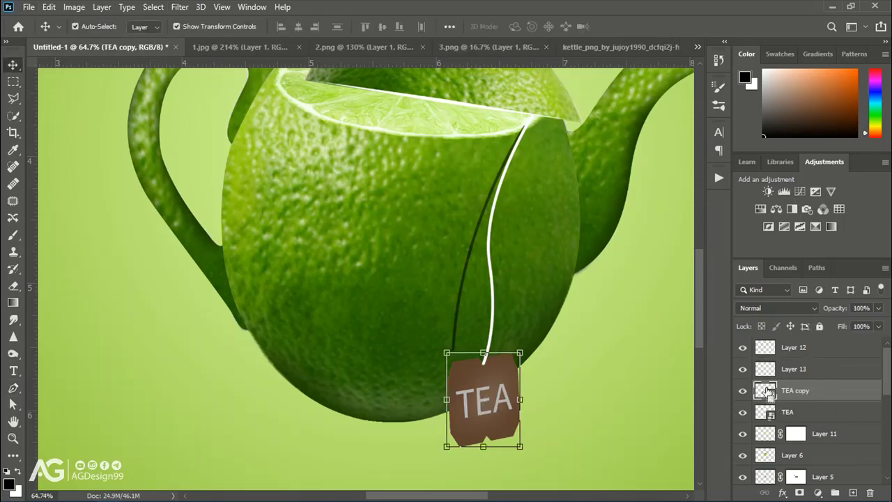
{"action": "right_click", "coordinate": [767, 391]}
{"action": "left_click", "coordinate": [677, 292]}
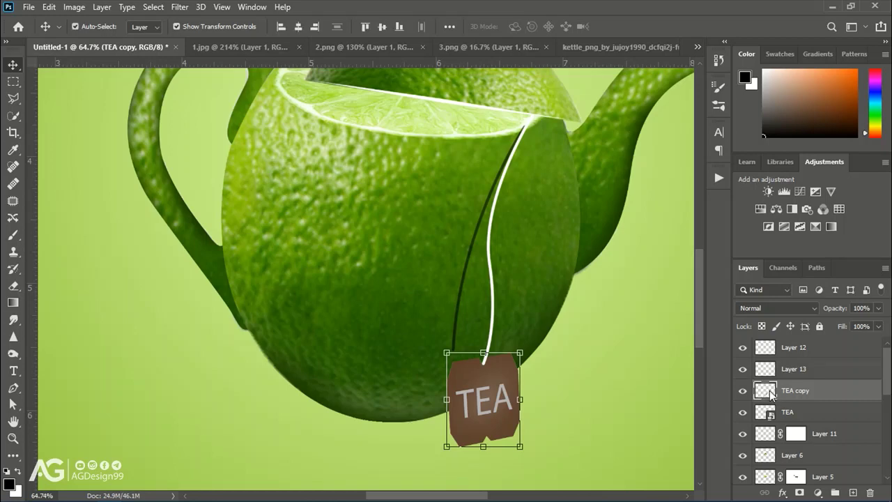
{"action": "left_click", "coordinate": [767, 390], "text": "ctrl"}
{"action": "key", "text": "b"}
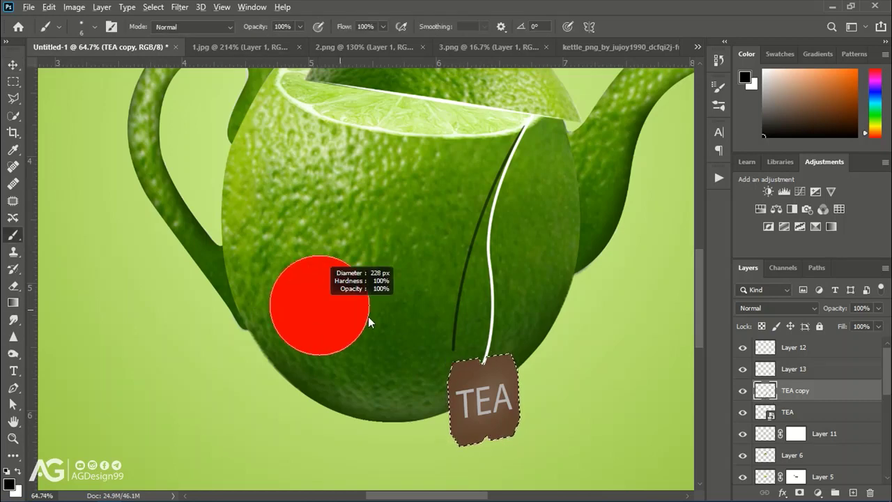
{"action": "left_click_drag", "start_coordinate": [467, 376], "coordinate": [491, 418]}
{"action": "key", "text": "ctrl+d"}
- Place the black copy beneath the TEA tag, skew it toward the lower left, and set 60% opacity
{"action": "key", "text": "v"}
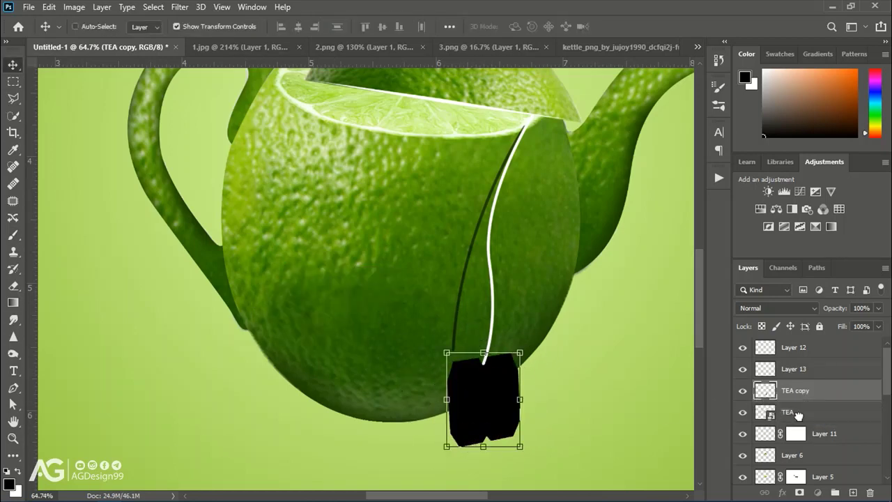
{"action": "left_click_drag", "start_coordinate": [798, 416], "coordinate": [798, 422]}
{"action": "left_click_drag", "start_coordinate": [472, 445], "coordinate": [443, 432]}
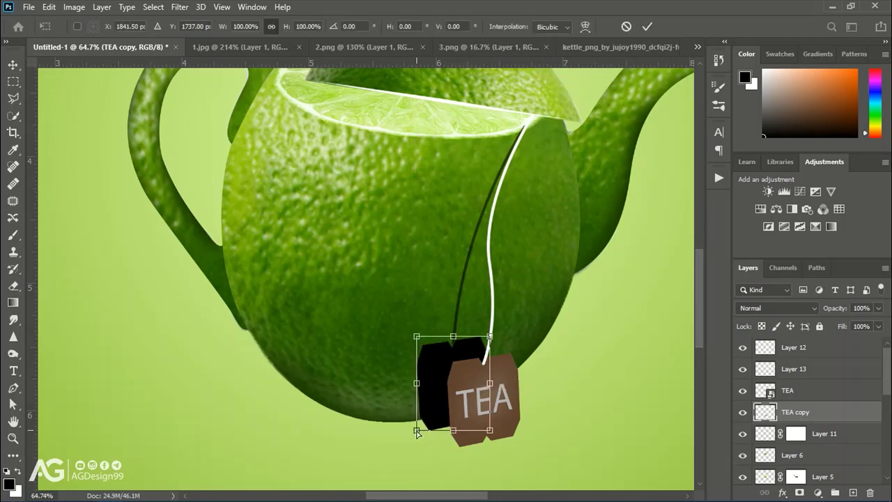
{"action": "left_click_drag", "start_coordinate": [505, 437], "coordinate": [453, 381]}
{"action": "key", "text": "Return"}
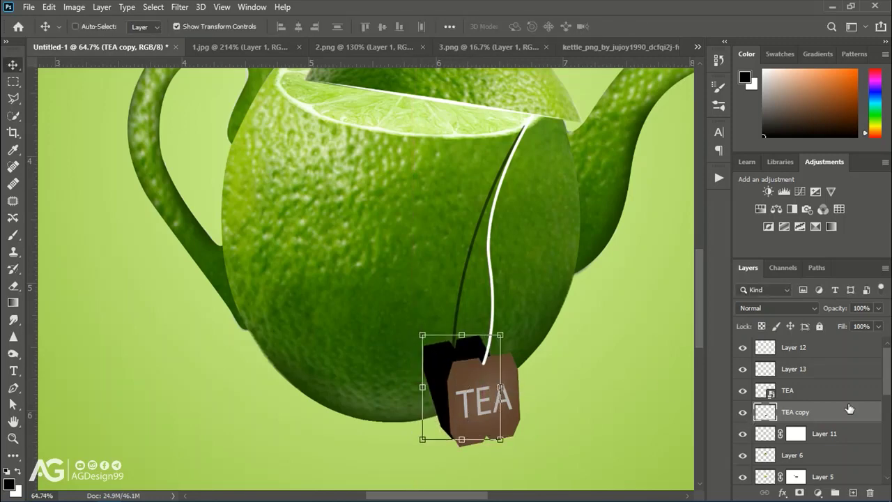
{"action": "left_click", "coordinate": [851, 321]}
{"action": "left_click_drag", "start_coordinate": [479, 404], "coordinate": [478, 406]}
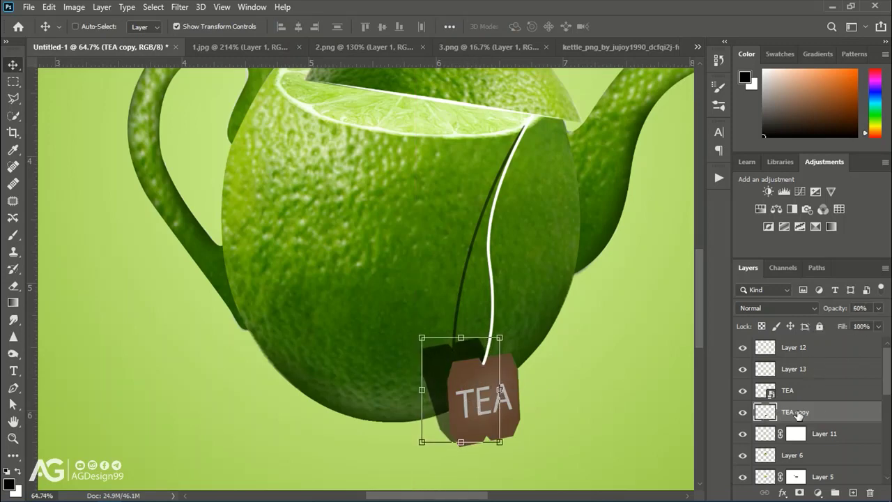
{"action": "left_click", "coordinate": [749, 370]}
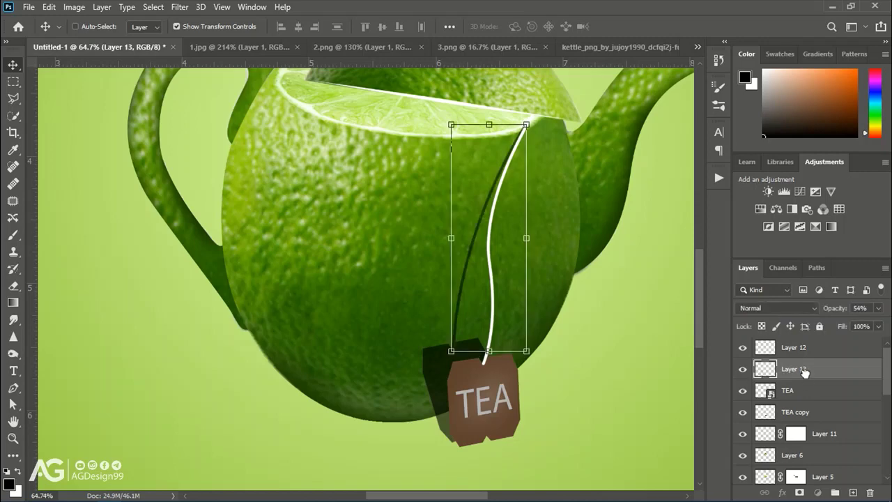
- Merge the TEA copy into Layer 13 and apply a 6.8 px Gaussian Blur
{"action": "left_click", "coordinate": [802, 412], "text": "ctrl"}
{"action": "right_click", "coordinate": [801, 412]}
{"action": "left_click", "coordinate": [663, 391]}
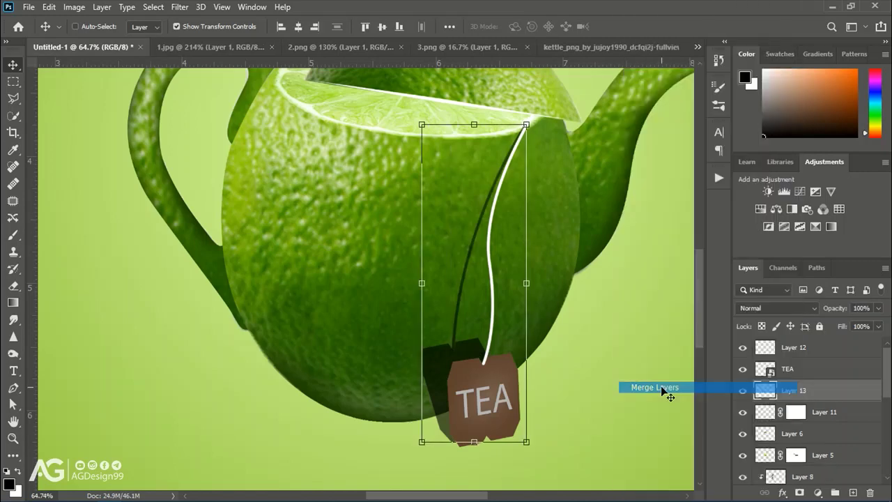
{"action": "left_click", "coordinate": [180, 7]}
{"action": "left_click", "coordinate": [358, 199]}
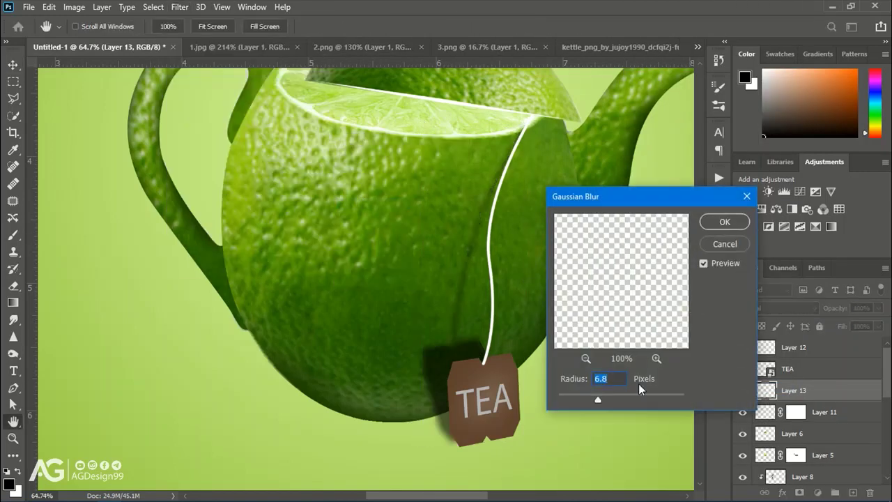
{"action": "left_click", "coordinate": [723, 222]}
- Fit the canvas in view and add an empty layer above the background Layer 0
{"action": "key", "text": "ctrl+0"}
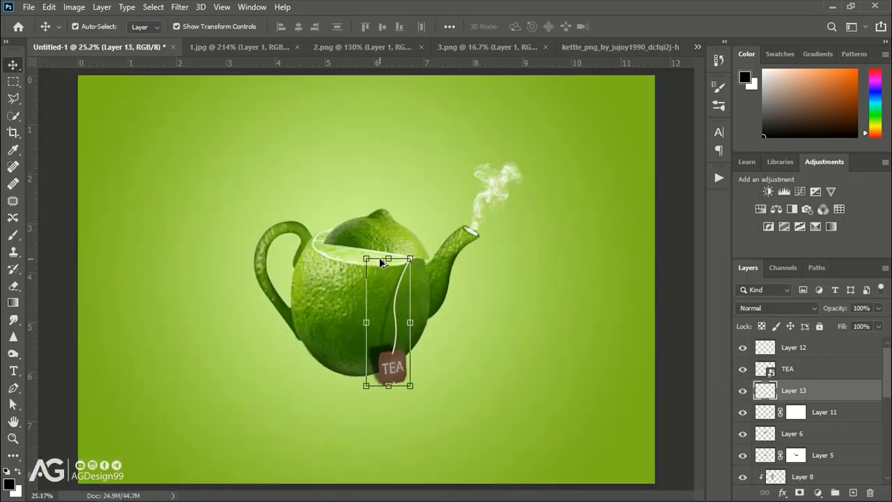
{"action": "scroll", "coordinate": [368, 283], "scroll_direction": "up", "scroll_amount": 1}
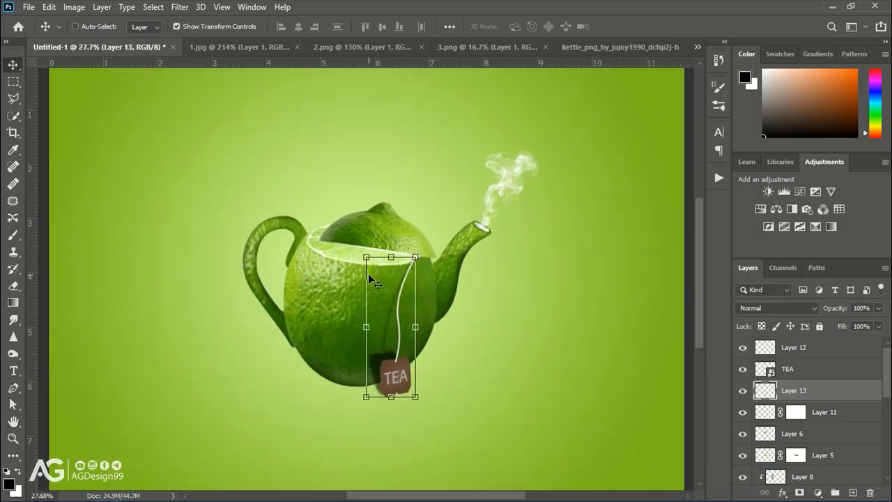
{"action": "scroll", "coordinate": [370, 279], "scroll_direction": "up", "scroll_amount": 6}
{"action": "scroll", "coordinate": [363, 313], "scroll_direction": "down", "scroll_amount": 2}
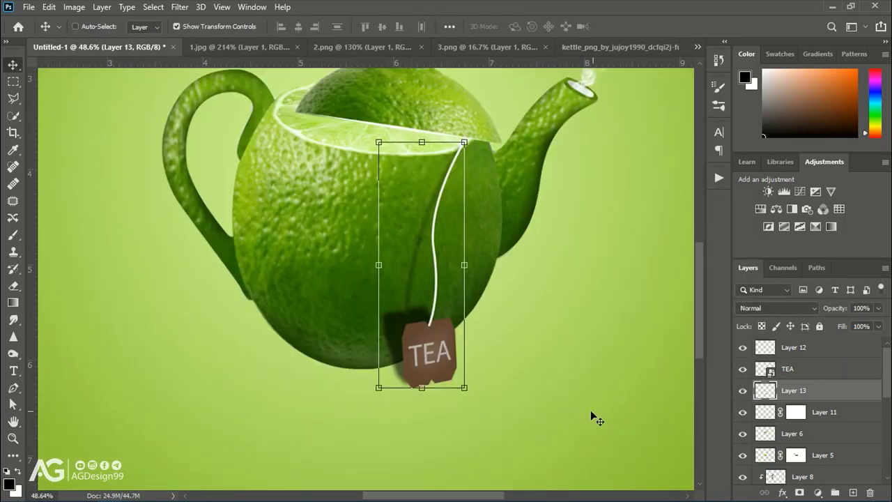
{"action": "scroll", "coordinate": [809, 418], "scroll_direction": "down", "scroll_amount": 3}
{"action": "left_click", "coordinate": [795, 450]}
{"action": "left_click", "coordinate": [852, 493]}
- Paint a black soft blob under the teapot with a soft round brush of about 951 px
{"action": "scroll", "coordinate": [173, 353], "scroll_direction": "down", "scroll_amount": 3}
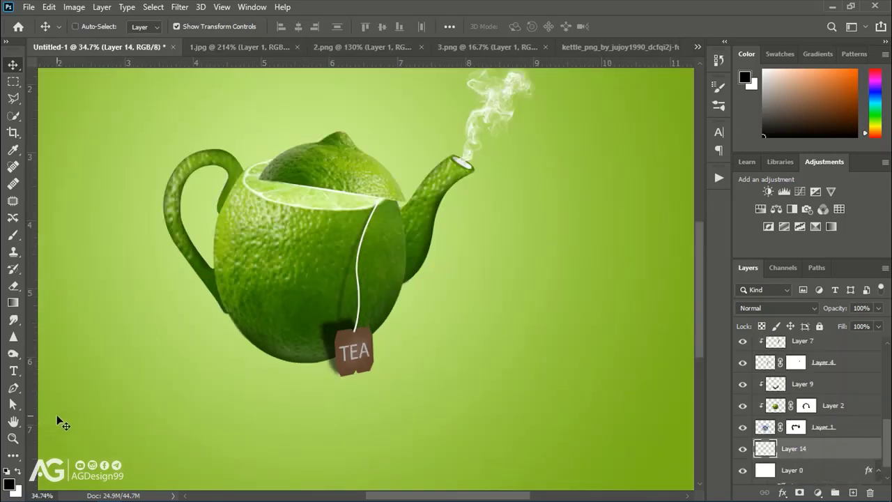
{"action": "key", "text": "b"}
{"action": "left_click", "coordinate": [95, 27]}
{"action": "left_click", "coordinate": [101, 167]}
{"action": "right_click", "coordinate": [376, 362], "text": "alt"}
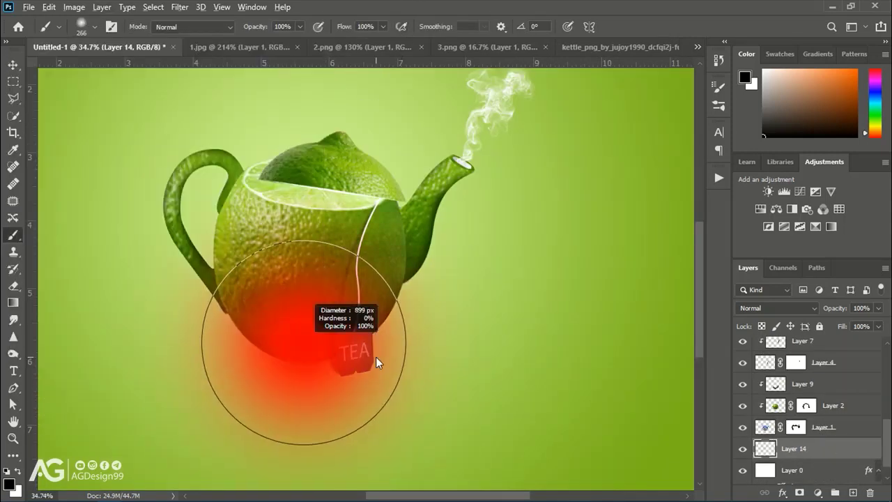
{"action": "left_click", "coordinate": [370, 347]}
{"action": "key", "text": "ctrl+z"}
{"action": "right_click", "coordinate": [349, 322], "text": "alt"}
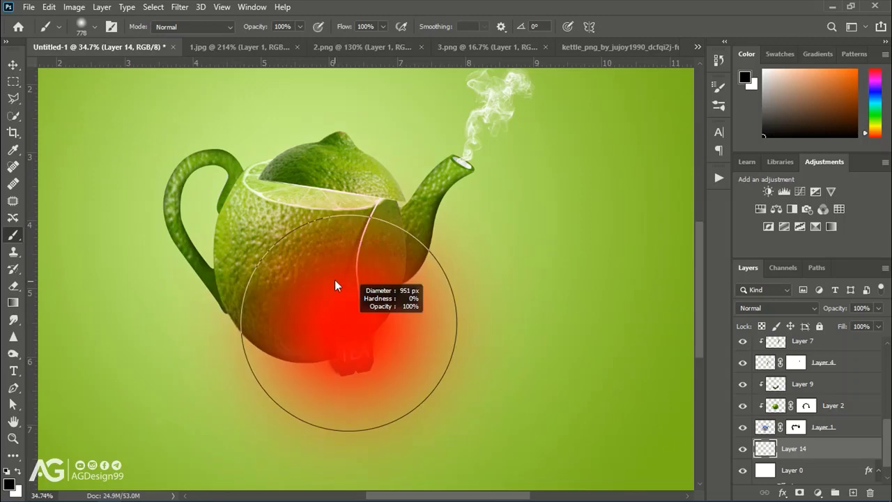
{"action": "left_click", "coordinate": [279, 369]}
- Transform the blob, squashing it vertically and stretching it wider into a ground shadow
{"action": "key", "text": "ctrl+t"}
{"action": "mouse_move", "coordinate": [280, 195]}
{"action": "left_mouse_down"}
{"action": "mouse_move", "coordinate": [283, 387]}
{"action": "mouse_move", "coordinate": [309, 368]}
{"action": "left_mouse_up"}
{"action": "left_click_drag", "start_coordinate": [464, 357], "coordinate": [488, 356]}
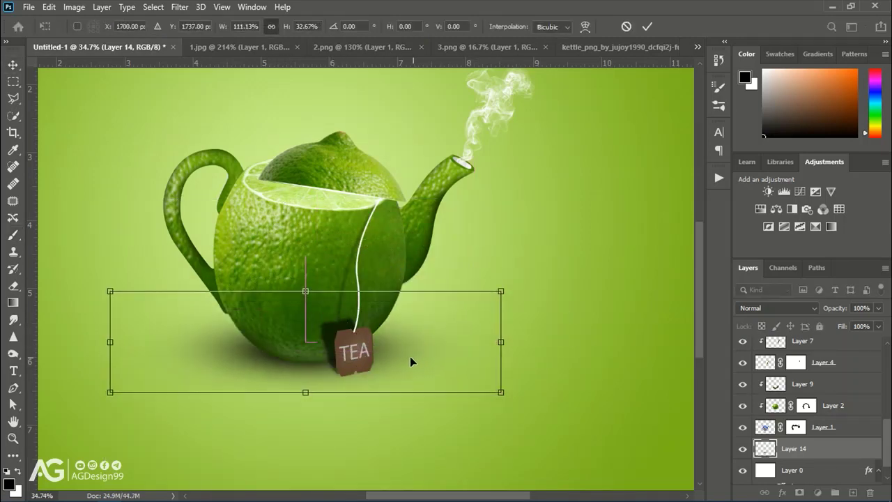
{"action": "left_click_drag", "start_coordinate": [110, 342], "coordinate": [84, 342]}
{"action": "left_click_drag", "start_coordinate": [300, 357], "coordinate": [311, 366]}
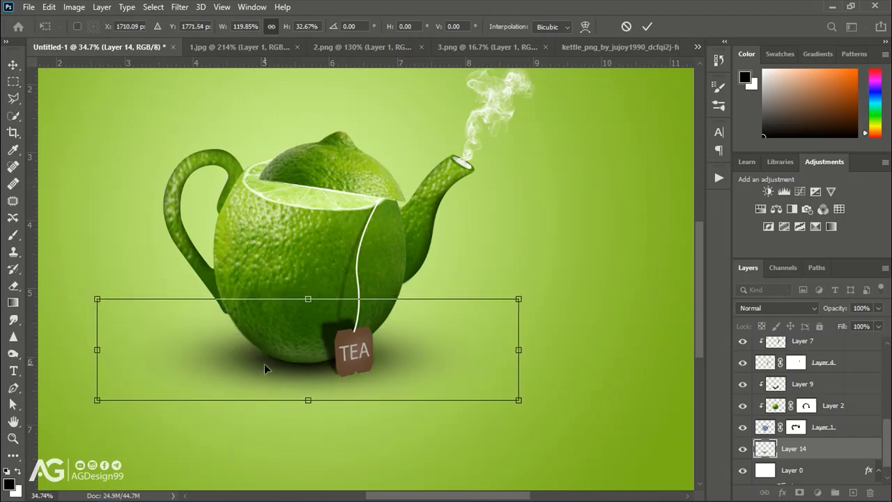
- Commit the ground shadow, then duplicate the TEA tag and flip the copy beneath it
{"action": "key", "text": "Return"}
{"action": "left_click", "coordinate": [349, 355]}
{"action": "key", "text": "ctrl+t"}
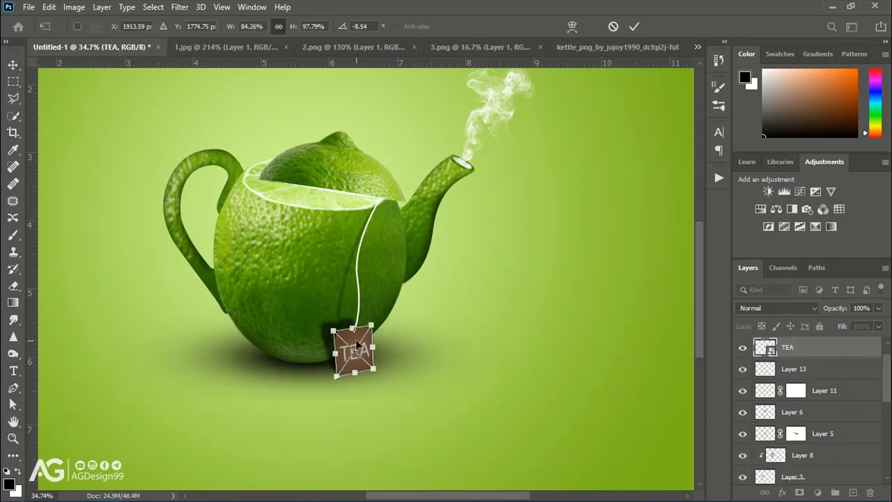
{"action": "key", "text": "Return"}
{"action": "key", "text": "ctrl+j"}
{"action": "key", "text": "ctrl+t"}
{"action": "left_click_drag", "start_coordinate": [354, 327], "coordinate": [362, 412]}
{"action": "key", "text": "Return"}
- Mask the flipped tag copy with a black-white gradient so the reflection fades downward
{"action": "scroll", "coordinate": [363, 408], "scroll_direction": "up", "scroll_amount": 3}
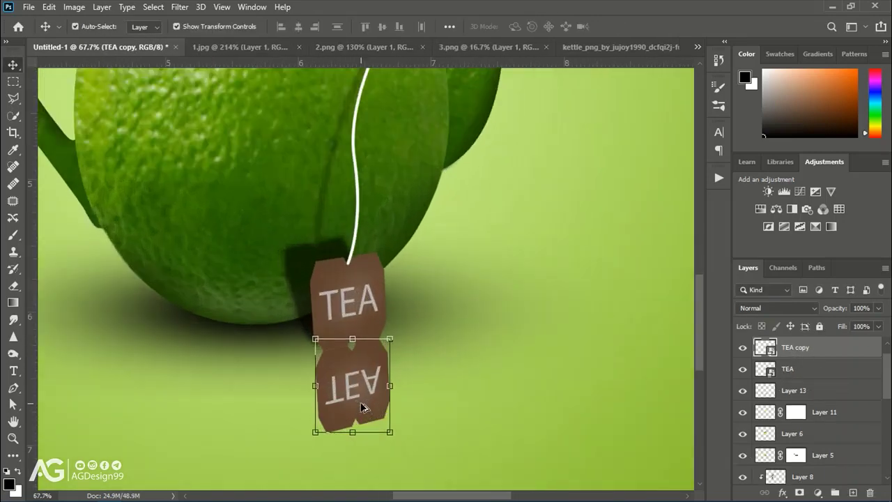
{"action": "left_click", "coordinate": [800, 493]}
{"action": "scroll", "coordinate": [312, 349], "scroll_direction": "down", "scroll_amount": 2}
{"action": "left_click", "coordinate": [13, 304]}
{"action": "left_click", "coordinate": [124, 27]}
{"action": "left_click", "coordinate": [78, 70]}
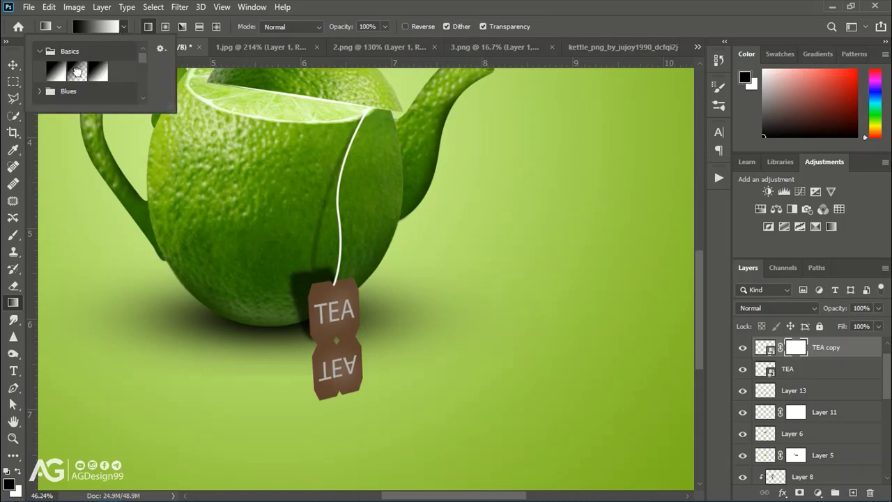
{"action": "left_click", "coordinate": [282, 7]}
{"action": "left_click_drag", "start_coordinate": [333, 339], "coordinate": [343, 405]}
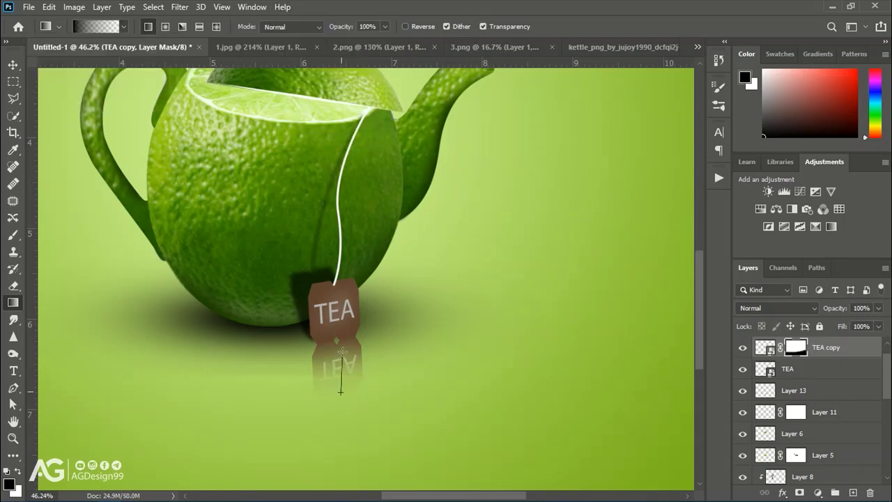
{"action": "left_click_drag", "start_coordinate": [346, 330], "coordinate": [352, 388]}
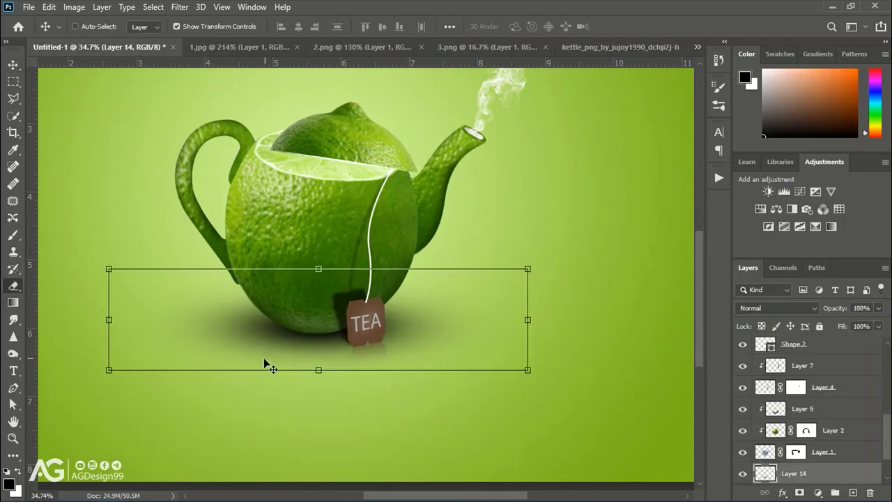
- Set up the Eraser with a soft round tip of about 141 px
{"action": "key", "text": "e"}
{"action": "left_click", "coordinate": [93, 28]}
{"action": "left_click", "coordinate": [112, 150]}
{"action": "left_click", "coordinate": [282, 7]}
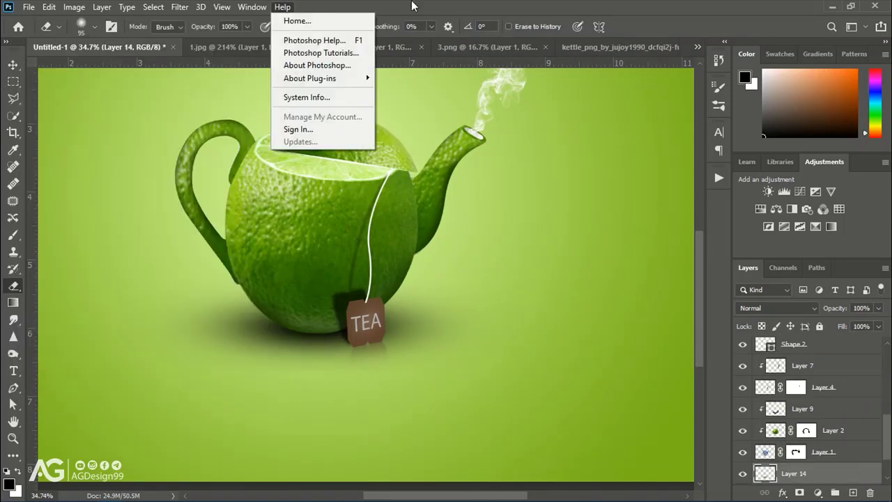
{"action": "left_click_drag", "start_coordinate": [229, 349], "coordinate": [258, 348]}
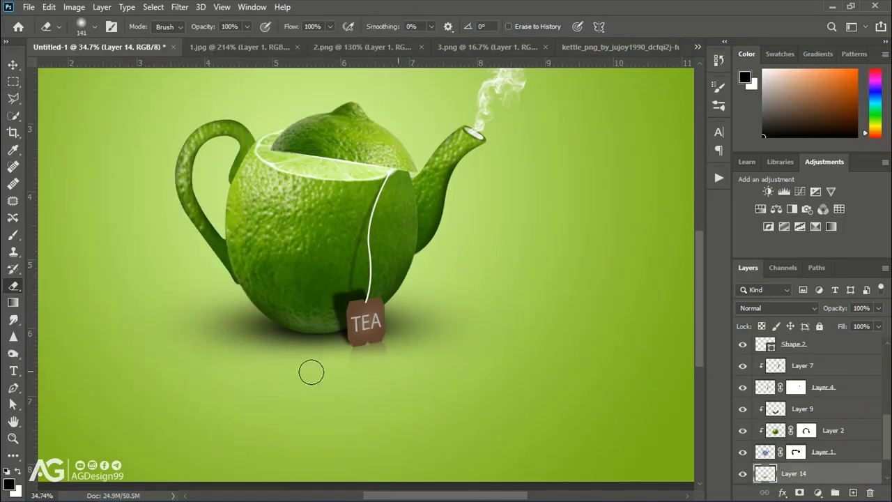
{"action": "scroll", "coordinate": [311, 373], "scroll_direction": "down", "scroll_amount": 2}
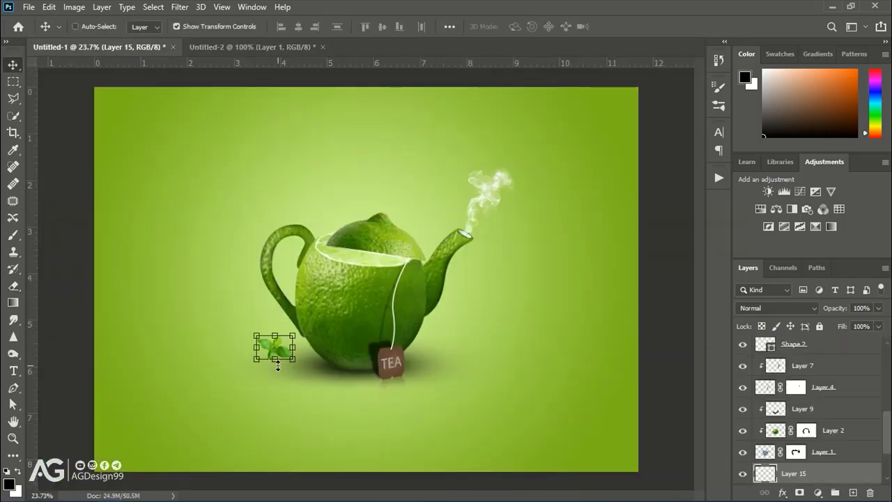
- Scale the basil sprig to about 260% and place it beside the teapot's lower left
{"action": "left_click_drag", "start_coordinate": [277, 363], "coordinate": [313, 411]}
{"action": "mouse_move", "coordinate": [348, 362]}
{"action": "left_mouse_down"}
{"action": "mouse_move", "coordinate": [293, 326]}
{"action": "mouse_move", "coordinate": [317, 330]}
{"action": "left_mouse_up"}
{"action": "key", "text": "Return"}
{"action": "scroll", "coordinate": [248, 361], "scroll_direction": "up", "scroll_amount": 3}
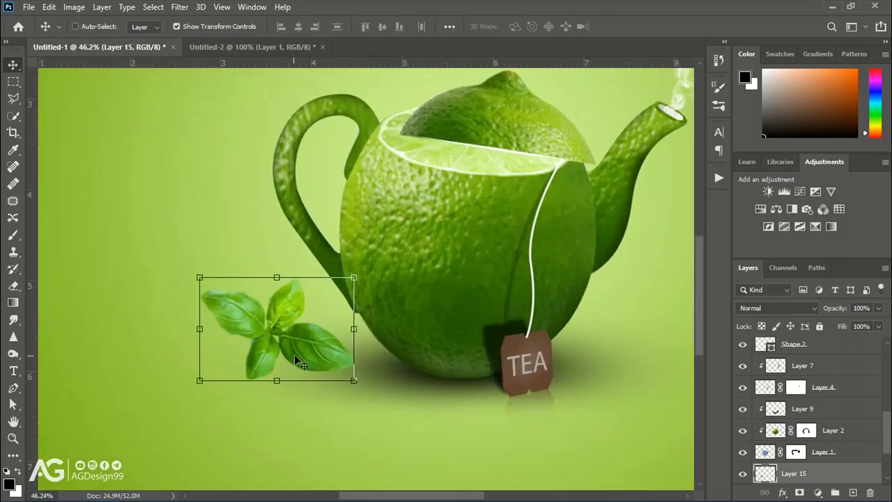
{"action": "scroll", "coordinate": [816, 418], "scroll_direction": "down", "scroll_amount": 3}
- Add an empty layer below the basil and set a soft brush to about 60 px for its shadow
{"action": "left_click", "coordinate": [853, 493], "text": "ctrl"}
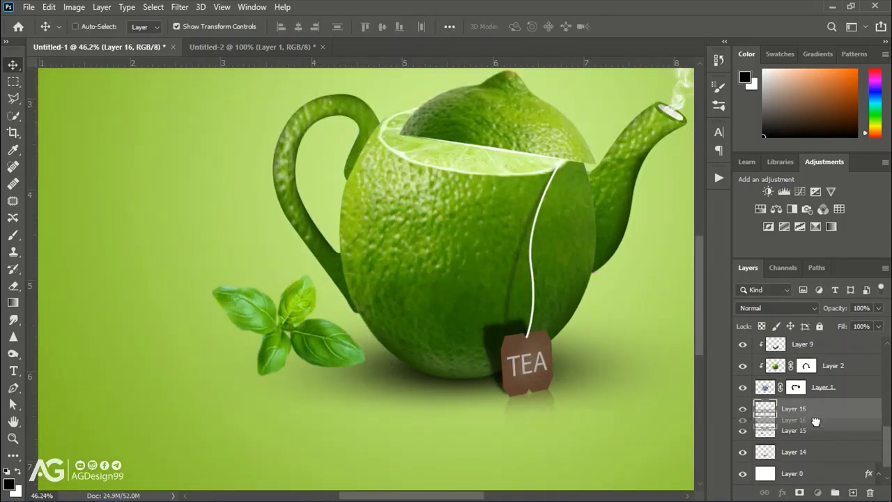
{"action": "key", "text": "b"}
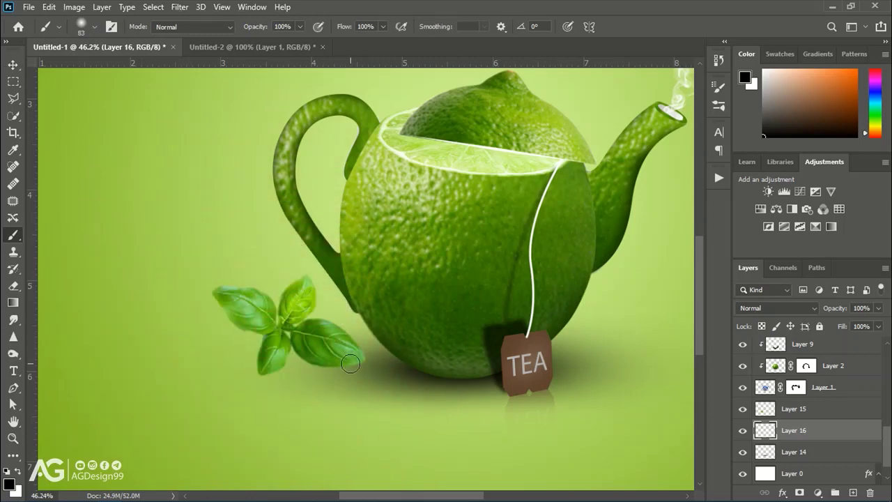
{"action": "scroll", "coordinate": [318, 354], "scroll_direction": "up", "scroll_amount": 2}
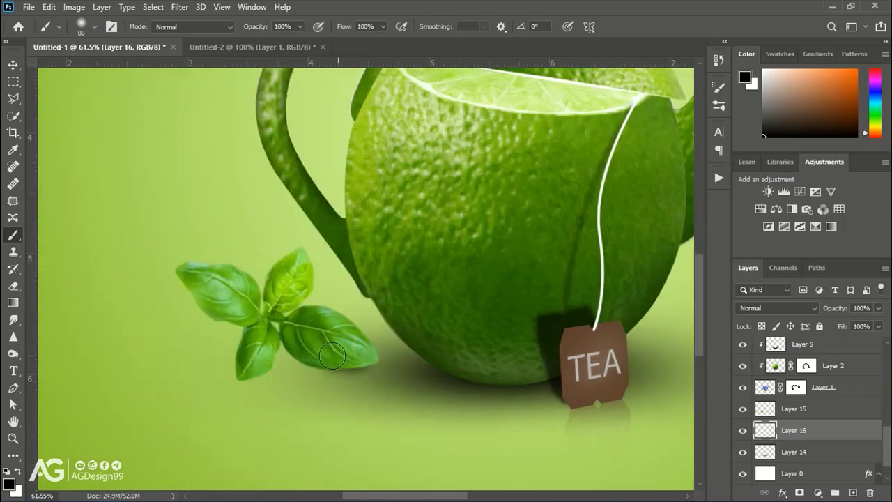
{"action": "left_click_drag", "start_coordinate": [302, 348], "coordinate": [271, 346]}
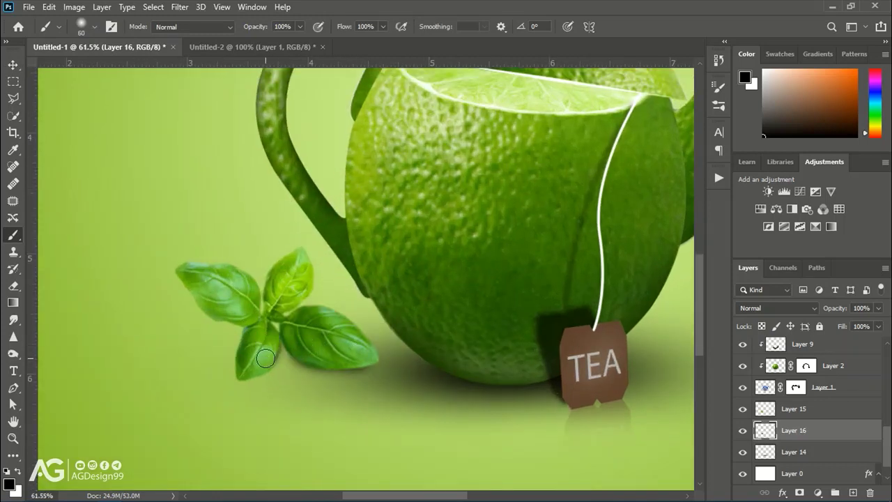
{"action": "scroll", "coordinate": [256, 364], "scroll_direction": "down", "scroll_amount": 3}
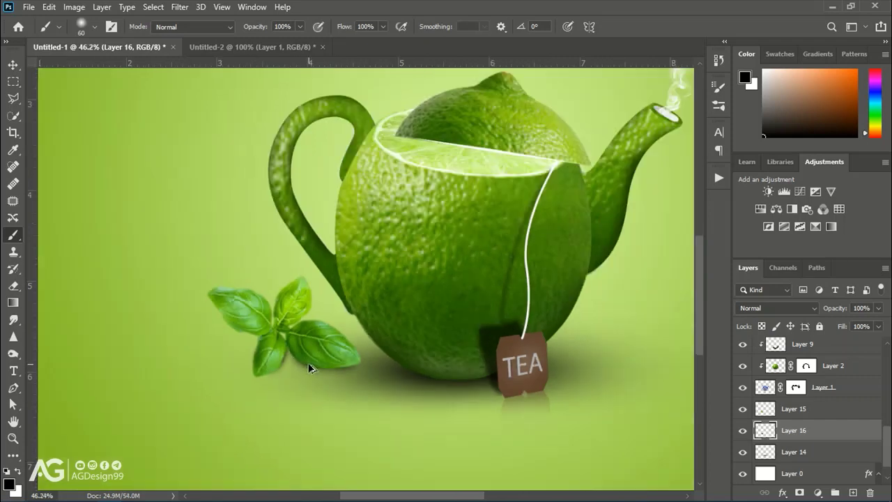
{"action": "scroll", "coordinate": [323, 361], "scroll_direction": "up", "scroll_amount": 2}
- Duplicate the basil sprig and flip the copy upside down just beneath it
{"action": "key", "text": "v"}
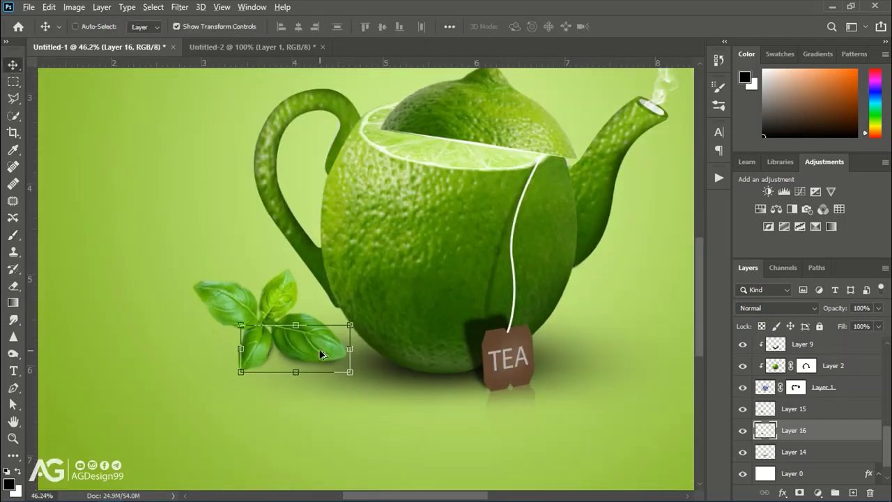
{"action": "left_click", "coordinate": [802, 409]}
{"action": "key", "text": "ctrl+j"}
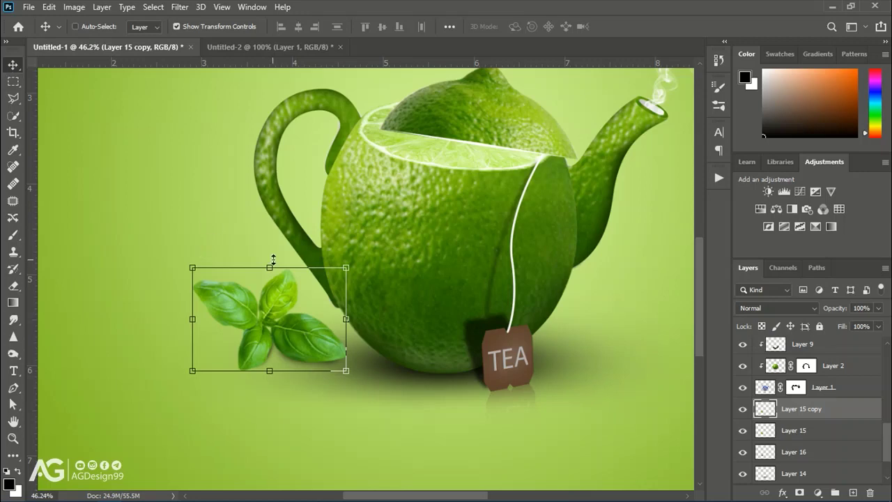
{"action": "left_click_drag", "start_coordinate": [273, 261], "coordinate": [272, 453]}
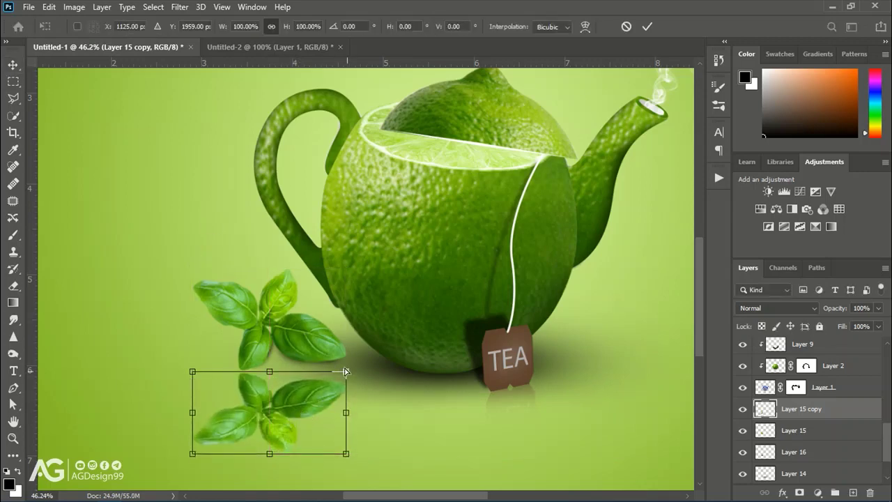
{"action": "left_click_drag", "start_coordinate": [346, 371], "coordinate": [345, 358]}
{"action": "key", "text": "Return"}
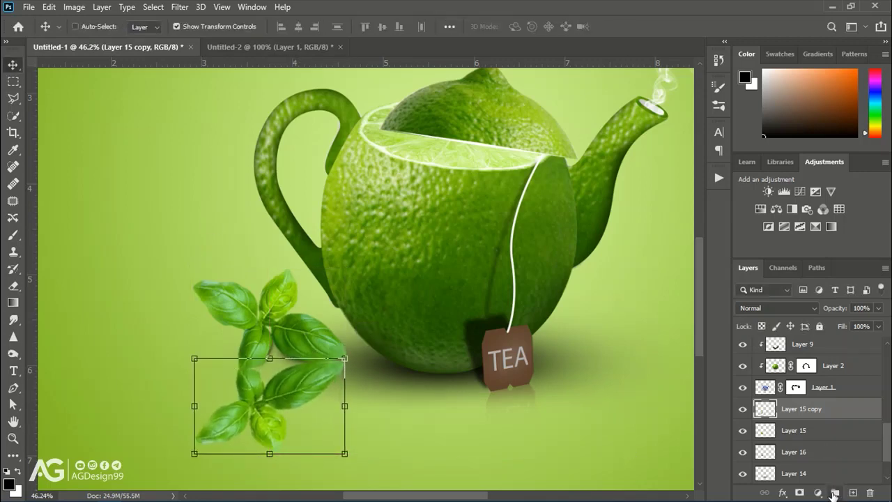
- Mask the reflection and drag a gradient so it fades out toward the bottom
{"action": "left_click", "coordinate": [802, 494]}
{"action": "key", "text": "g"}
{"action": "scroll", "coordinate": [187, 387], "scroll_direction": "down", "scroll_amount": 2}
{"action": "left_click_drag", "start_coordinate": [251, 426], "coordinate": [265, 377]}
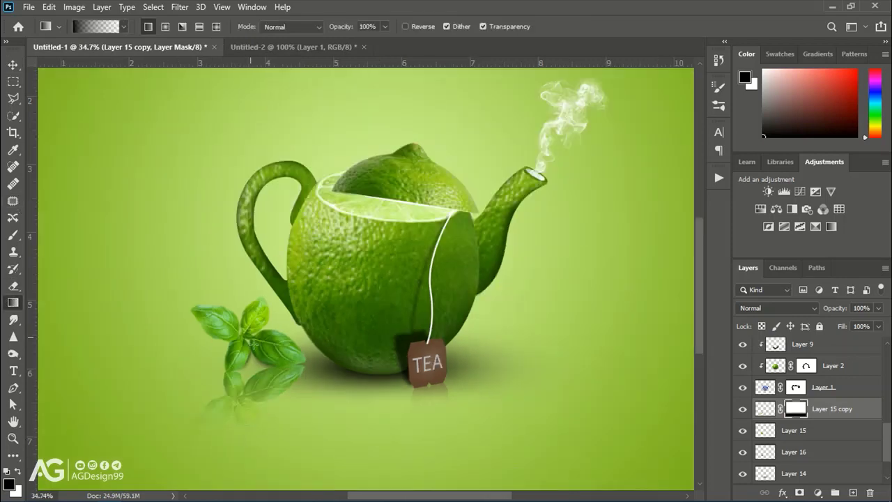
{"action": "scroll", "coordinate": [272, 412], "scroll_direction": "up", "scroll_amount": 2}
{"action": "scroll", "coordinate": [293, 377], "scroll_direction": "down", "scroll_amount": 2}
{"action": "scroll", "coordinate": [348, 327], "scroll_direction": "down", "scroll_amount": 2}
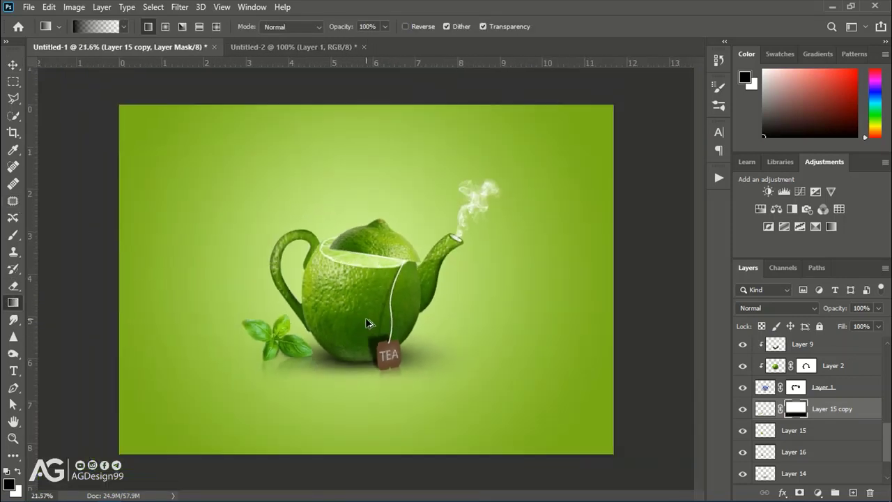
- Add a new empty layer above the lime slice layer for the lid shadow
{"action": "key", "text": "v"}
{"action": "left_click", "coordinate": [285, 328]}
{"action": "scroll", "coordinate": [376, 237], "scroll_direction": "up", "scroll_amount": 3}
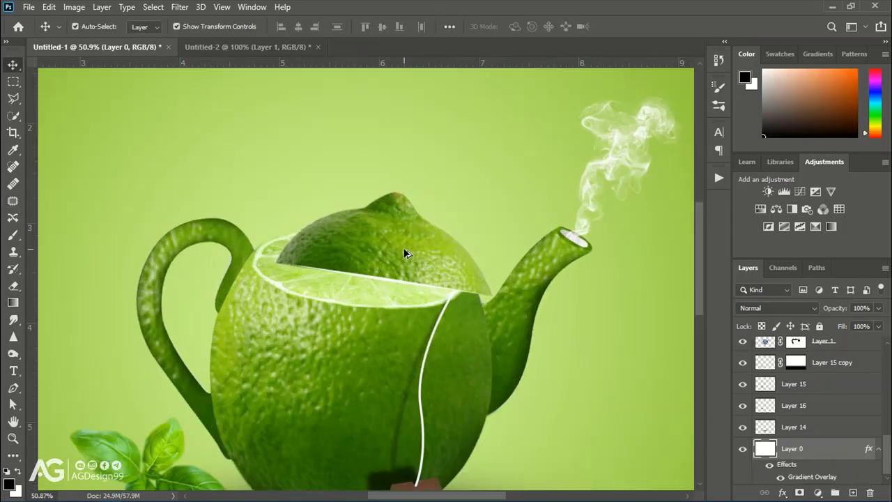
{"action": "left_click", "coordinate": [311, 242], "text": "ctrl"}
{"action": "left_click", "coordinate": [349, 293], "text": "ctrl"}
{"action": "key", "text": "ctrl+shift+alt+n"}
- Paint a soft black shadow under the lime lid's edge, adjusting brush size for detail
{"action": "key", "text": "b"}
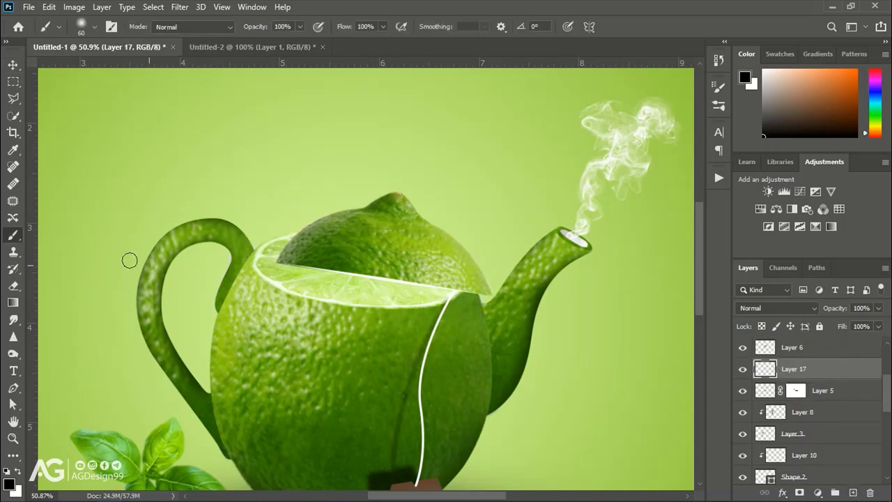
{"action": "left_click_drag", "start_coordinate": [297, 265], "coordinate": [330, 258]}
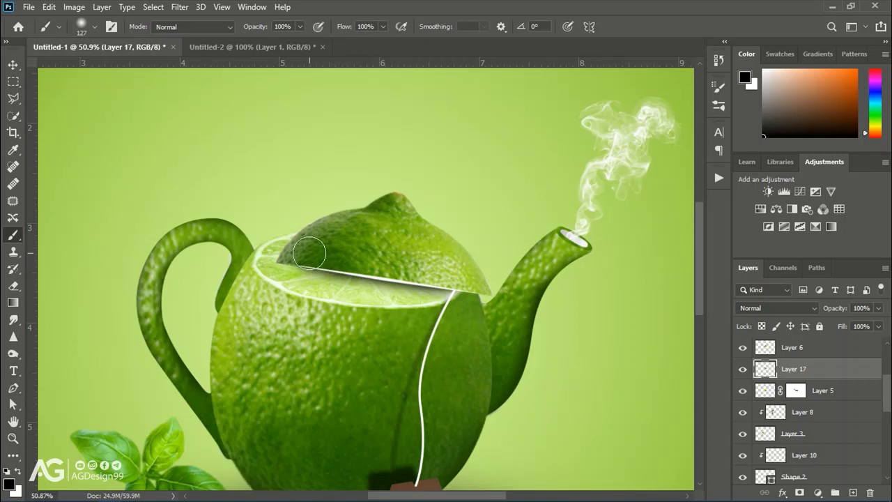
{"action": "left_click_drag", "start_coordinate": [310, 252], "coordinate": [289, 258]}
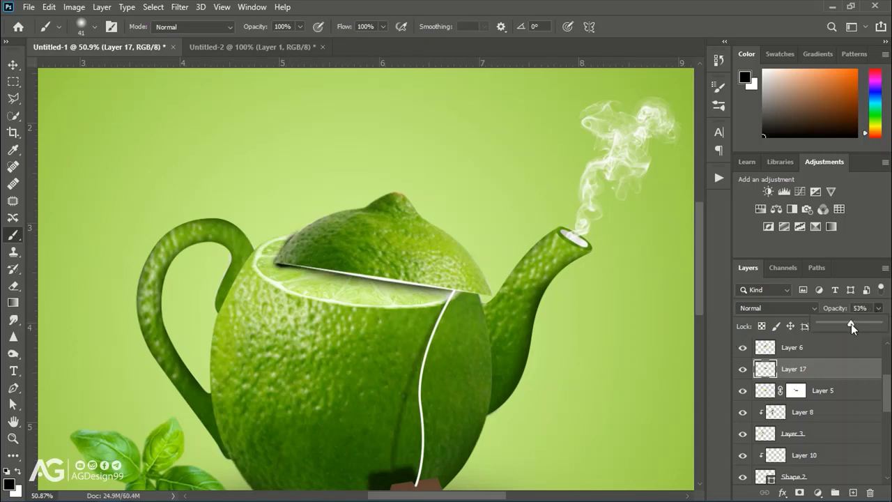
{"action": "left_click_drag", "start_coordinate": [852, 323], "coordinate": [882, 324]}
{"action": "left_click_drag", "start_coordinate": [309, 262], "coordinate": [292, 257]}
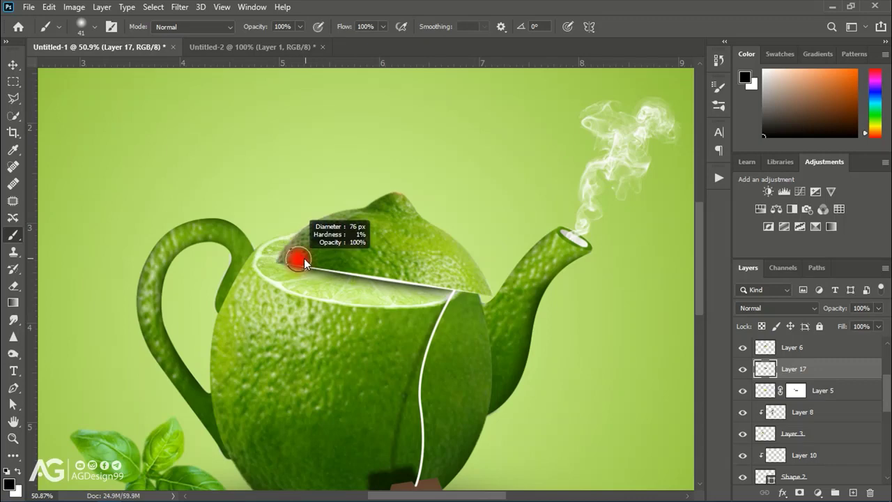
{"action": "scroll", "coordinate": [279, 262], "scroll_direction": "up", "scroll_amount": 5}
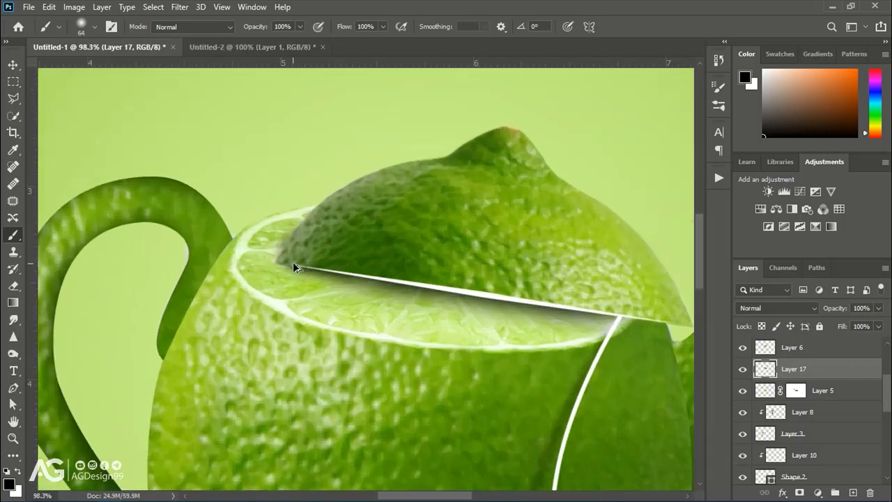
{"action": "left_click_drag", "start_coordinate": [295, 259], "coordinate": [286, 259]}
- Lower the brush flow to 61%
{"action": "right_click", "coordinate": [285, 259]}
{"action": "left_click", "coordinate": [345, 29]}
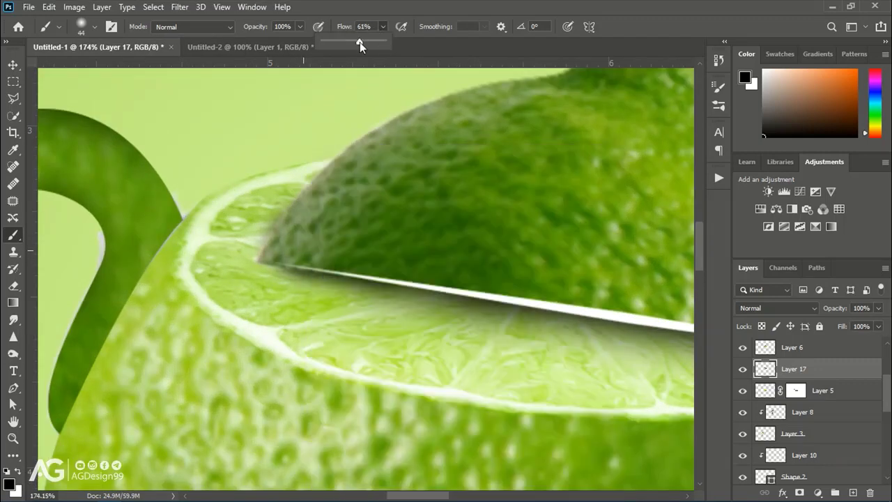
{"action": "key", "text": "shift+6"}
{"action": "key", "text": "shift+1"}
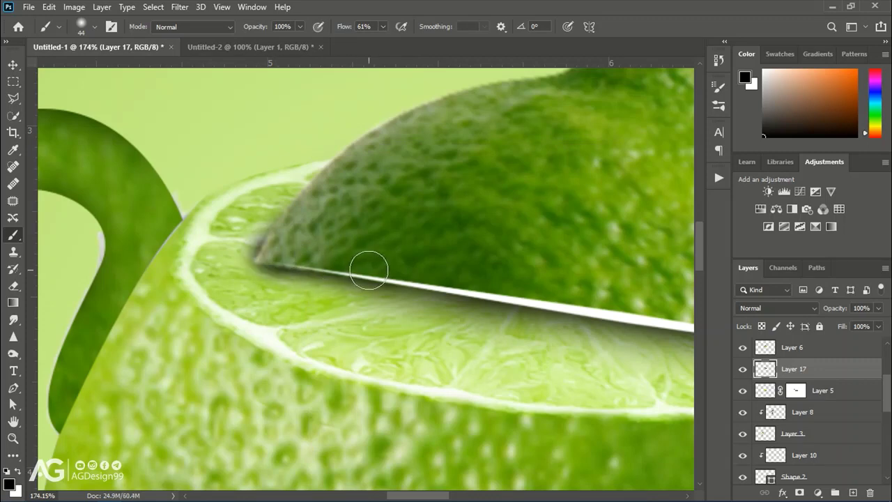
- Switch to the eraser to tidy the shadow, then select the lime lid layer
{"action": "key", "text": "e"}
{"action": "scroll", "coordinate": [248, 327], "scroll_direction": "down", "scroll_amount": 2}
{"action": "scroll", "coordinate": [326, 327], "scroll_direction": "down", "scroll_amount": 2}
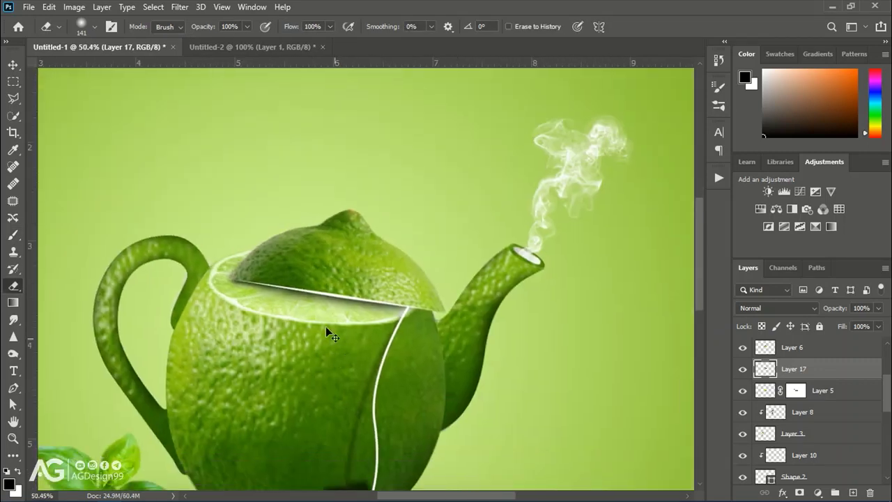
{"action": "scroll", "coordinate": [325, 326], "scroll_direction": "up", "scroll_amount": 1}
{"action": "scroll", "coordinate": [384, 304], "scroll_direction": "down", "scroll_amount": 1}
{"action": "scroll", "coordinate": [388, 331], "scroll_direction": "down", "scroll_amount": 1}
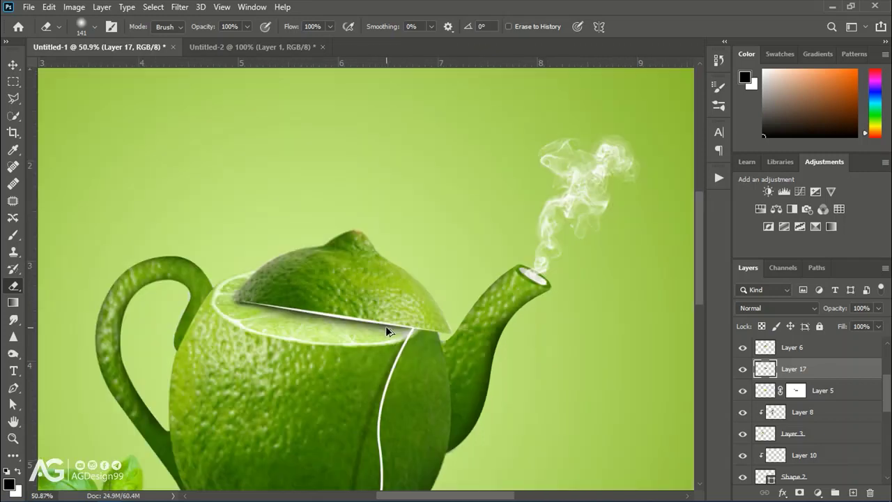
{"action": "left_click", "coordinate": [12, 64]}
{"action": "left_click", "coordinate": [395, 297], "text": "ctrl"}
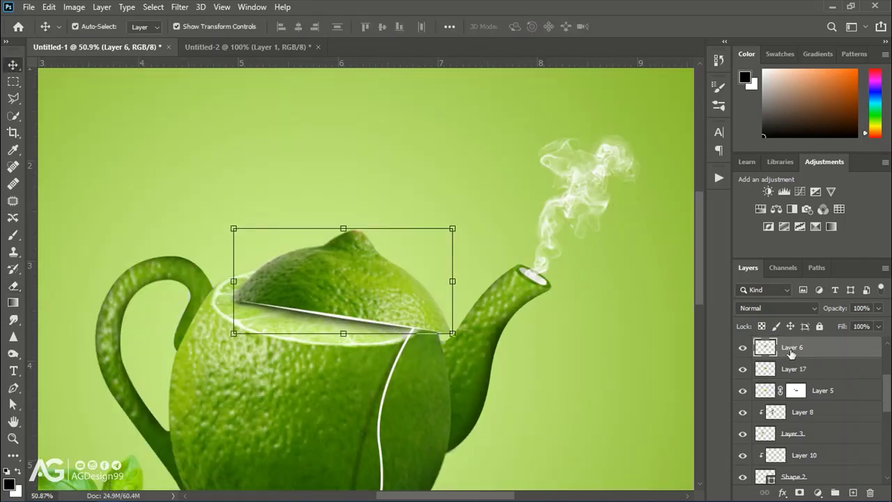
- Duplicate the lid layer, fill the copy solid black and move it beneath the lid
{"action": "key", "text": "ctrl+j"}
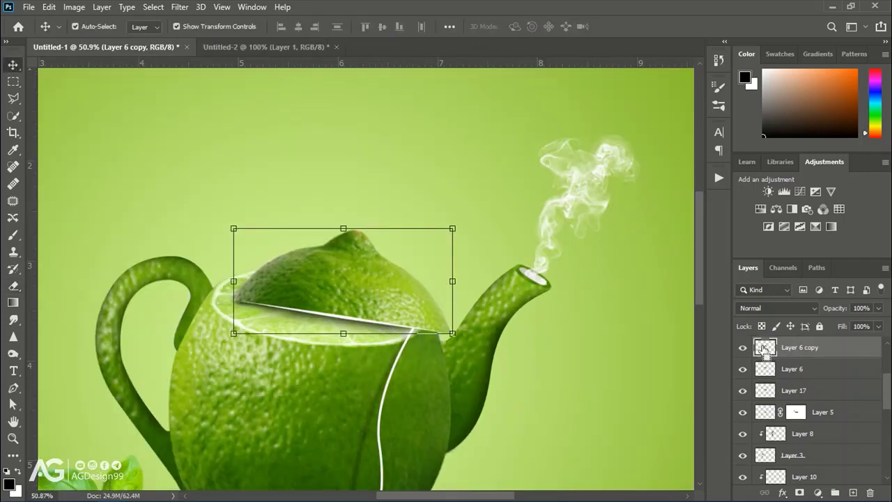
{"action": "left_click", "coordinate": [765, 349], "text": "ctrl"}
{"action": "key", "text": "b"}
{"action": "key", "text": "alt+BackSpace"}
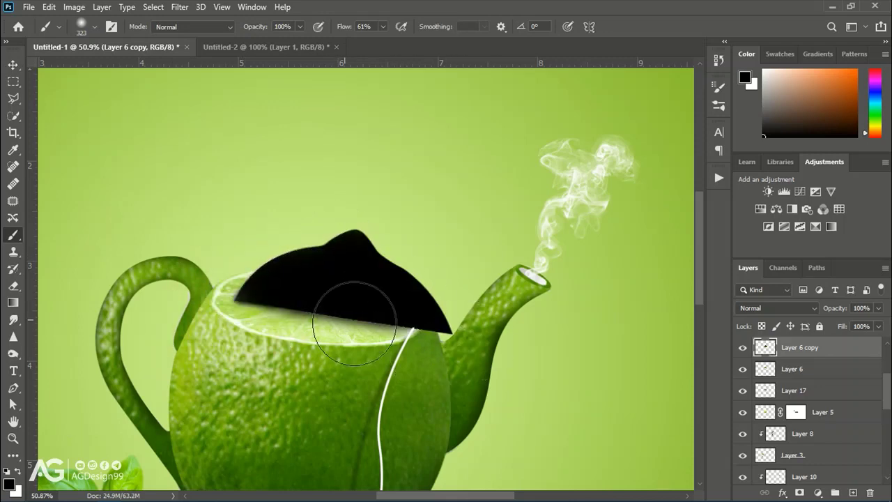
{"action": "key", "text": "v"}
{"action": "key", "text": "ctrl+bracketleft"}
- Rotate and warp the black lid copy so it falls onto the teapot body
{"action": "key", "text": "ctrl+t"}
{"action": "mouse_move", "coordinate": [462, 335]}
{"action": "left_mouse_down"}
{"action": "mouse_move", "coordinate": [456, 371]}
{"action": "mouse_move", "coordinate": [448, 365]}
{"action": "left_mouse_up"}
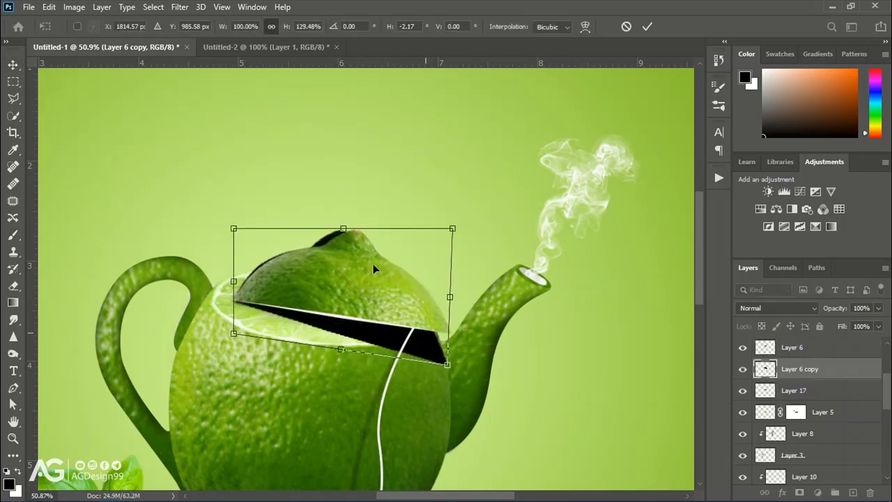
{"action": "left_click", "coordinate": [585, 27]}
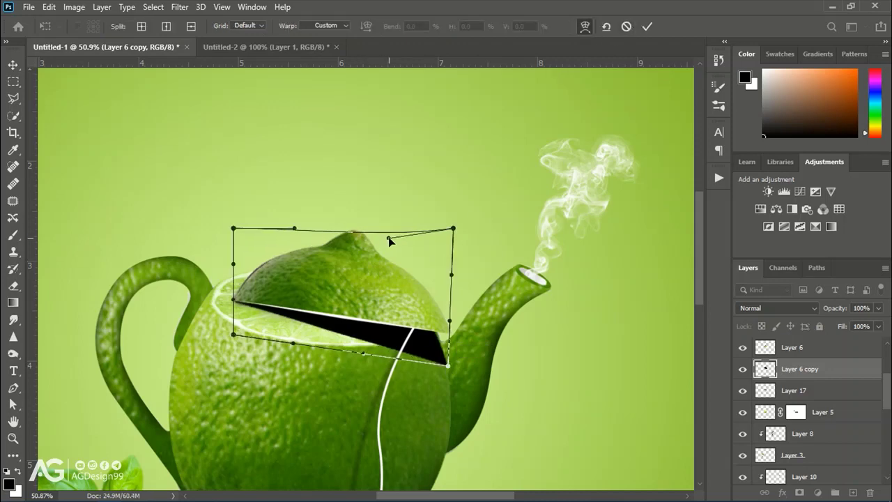
{"action": "left_click_drag", "start_coordinate": [363, 356], "coordinate": [380, 316]}
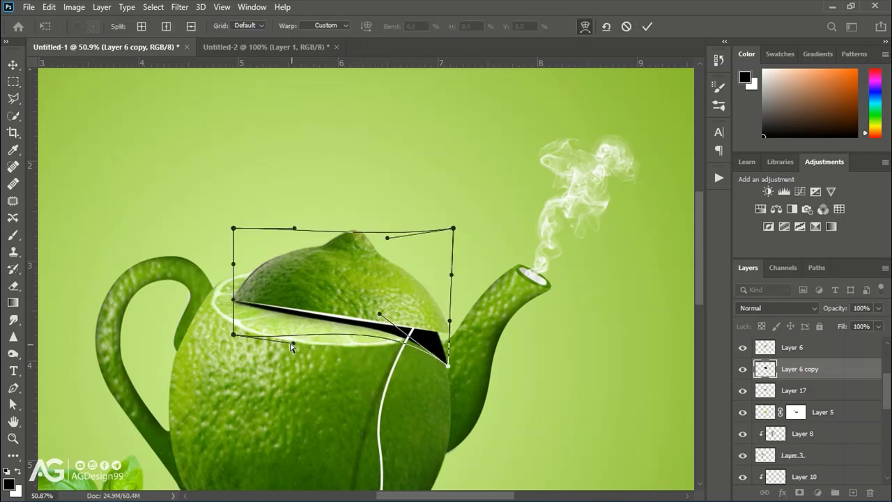
{"action": "left_click_drag", "start_coordinate": [234, 335], "coordinate": [248, 314]}
{"action": "mouse_move", "coordinate": [447, 365]}
{"action": "left_mouse_down"}
{"action": "mouse_move", "coordinate": [438, 377]}
{"action": "mouse_move", "coordinate": [446, 377]}
{"action": "left_mouse_up"}
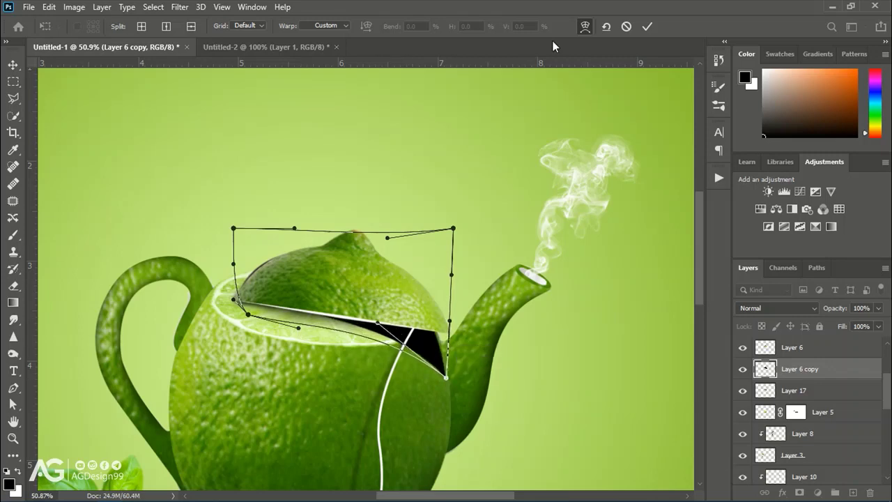
{"action": "key", "text": "Return"}
- Apply a Gaussian Blur to soften the black shadow shape
{"action": "left_click", "coordinate": [186, 12]}
{"action": "mouse_move", "coordinate": [209, 154]}
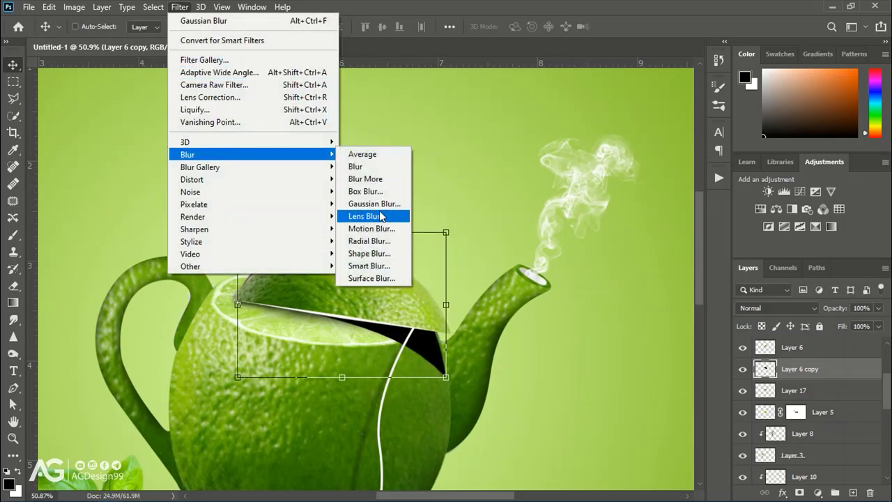
{"action": "left_click", "coordinate": [390, 201]}
{"action": "left_click_drag", "start_coordinate": [606, 400], "coordinate": [612, 401]}
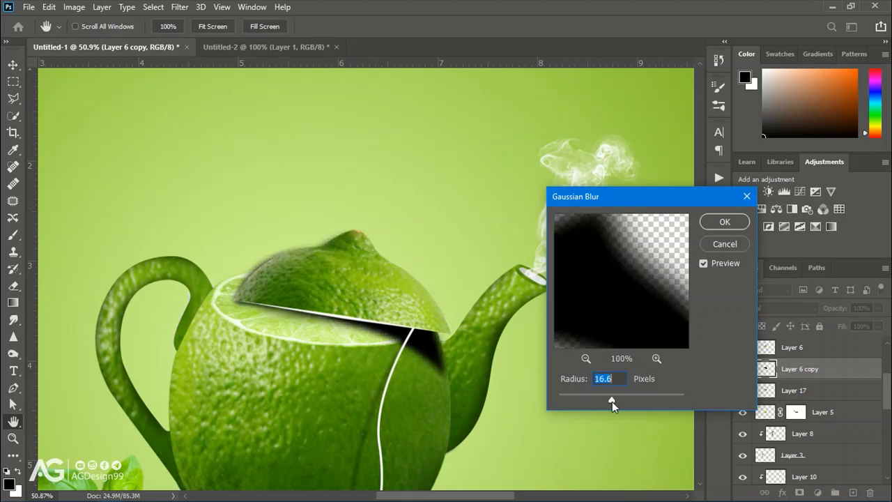
{"action": "left_click", "coordinate": [722, 223]}
- Erase excess shadow and lower the shadow layer's opacity to 74%
{"action": "key", "text": "e"}
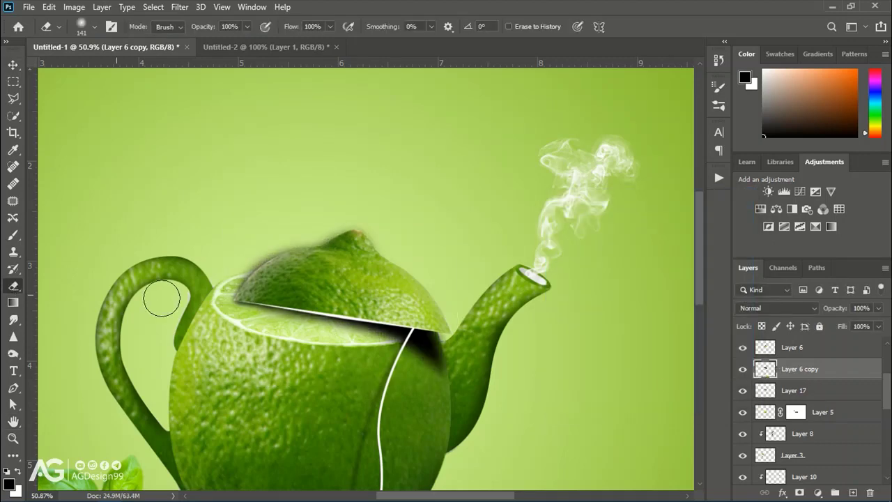
{"action": "key", "text": "bracketleft"}
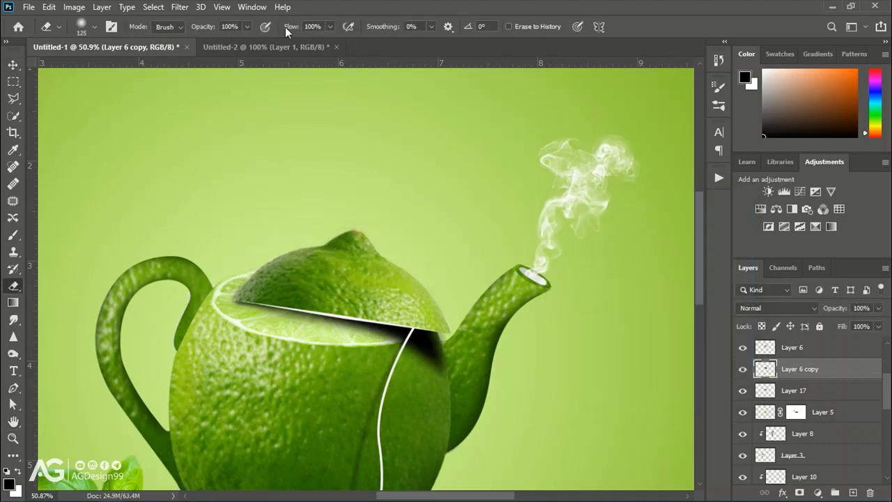
{"action": "key", "text": "v"}
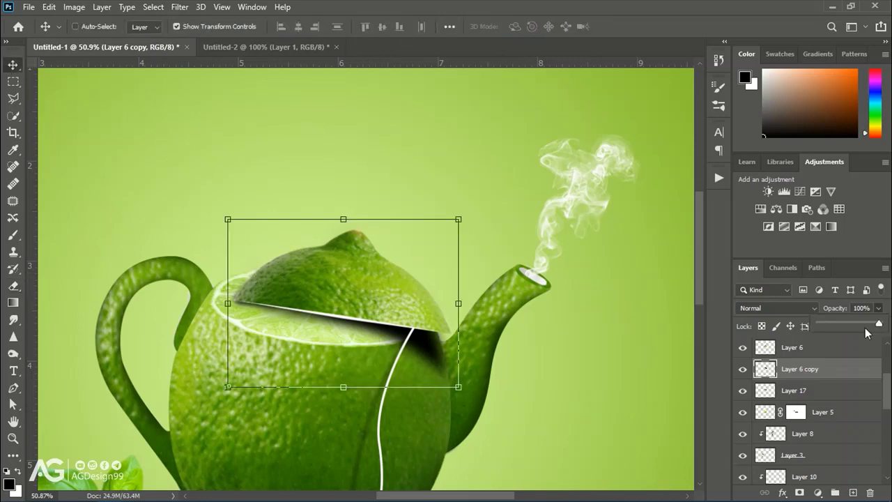
{"action": "left_click_drag", "start_coordinate": [868, 333], "coordinate": [863, 328]}
{"action": "scroll", "coordinate": [398, 358], "scroll_direction": "up", "scroll_amount": 3}
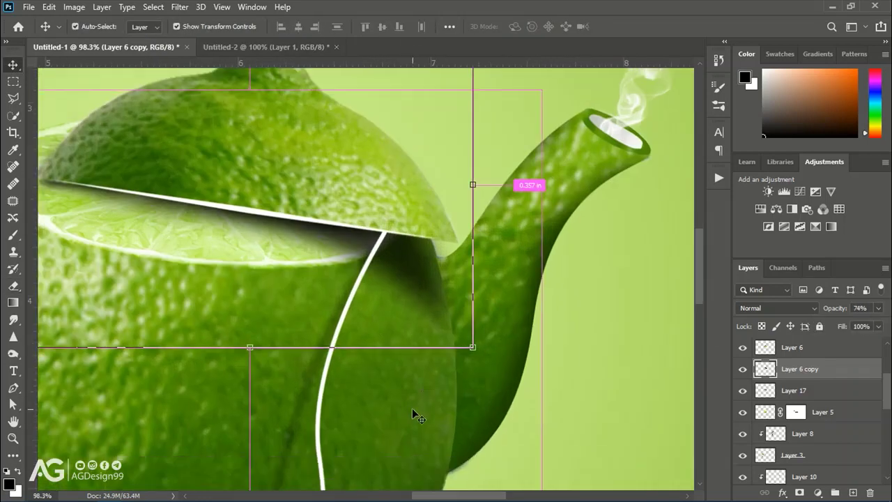
{"action": "scroll", "coordinate": [412, 390], "scroll_direction": "down", "scroll_amount": 2}
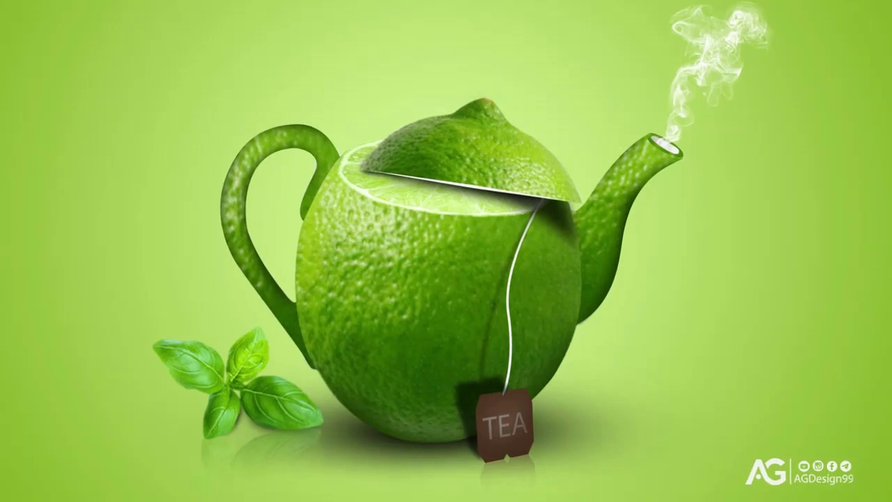